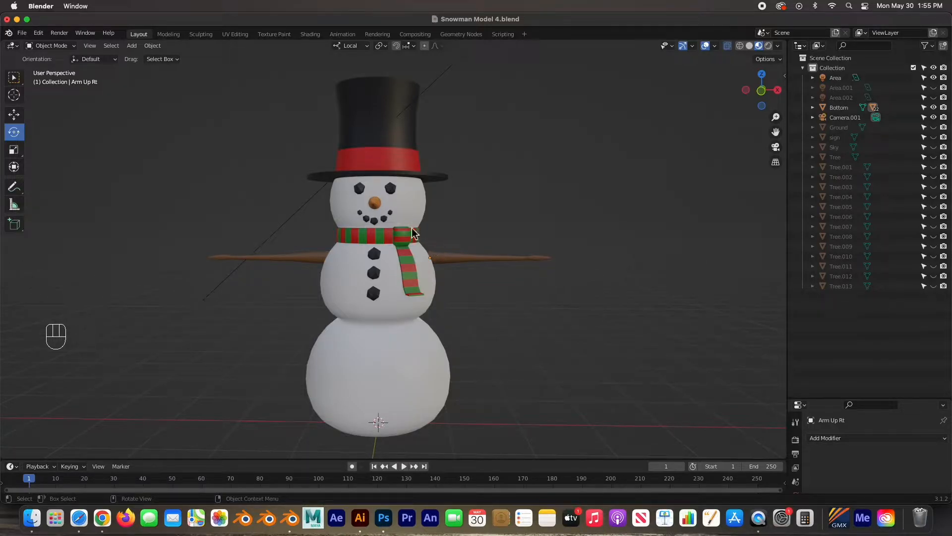
Turn the snowman's head to one side and tilt its chest with a trackball rotation of about 8.59° and 4.58°.
{"action": "left_click", "coordinate": [402, 206]}
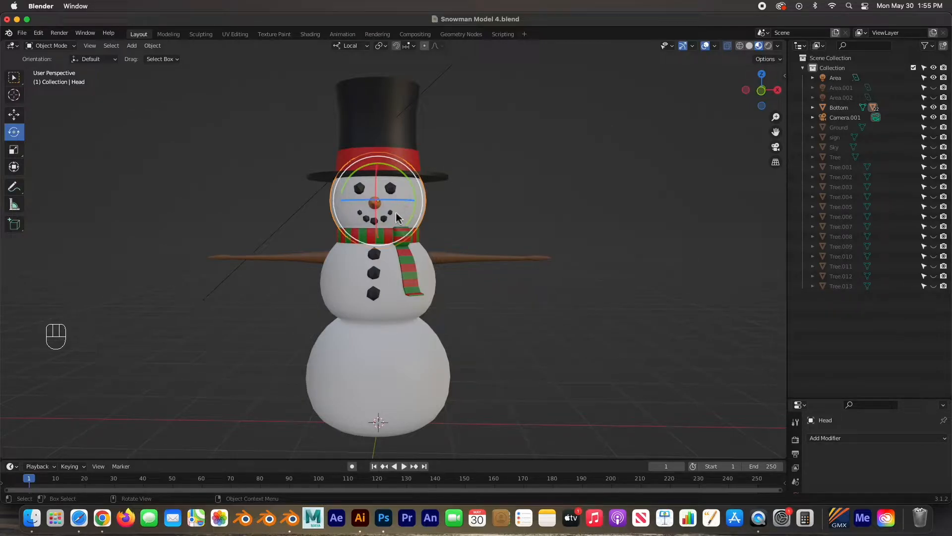
{"action": "mouse_move", "coordinate": [402, 218]}
{"action": "left_mouse_down"}
{"action": "mouse_move", "coordinate": [421, 210]}
{"action": "mouse_move", "coordinate": [397, 187]}
{"action": "mouse_move", "coordinate": [361, 210]}
{"action": "mouse_move", "coordinate": [363, 221]}
{"action": "mouse_move", "coordinate": [416, 219]}
{"action": "left_mouse_up"}
{"action": "left_click", "coordinate": [393, 299]}
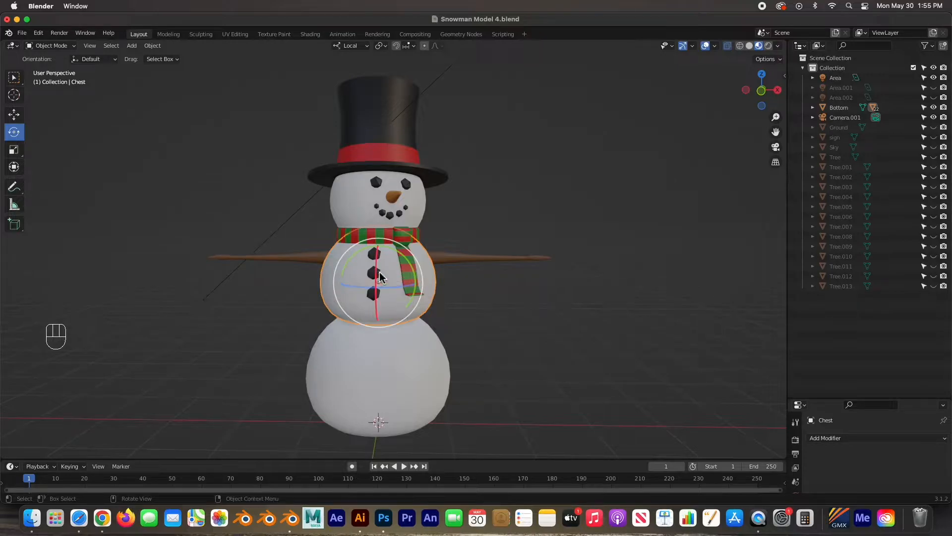
{"action": "mouse_move", "coordinate": [386, 270]}
{"action": "left_mouse_down"}
{"action": "mouse_move", "coordinate": [329, 281]}
{"action": "mouse_move", "coordinate": [442, 288]}
{"action": "mouse_move", "coordinate": [328, 296]}
{"action": "mouse_move", "coordinate": [376, 251]}
{"action": "mouse_move", "coordinate": [302, 278]}
{"action": "mouse_move", "coordinate": [397, 272]}
{"action": "mouse_move", "coordinate": [384, 283]}
{"action": "mouse_move", "coordinate": [380, 274]}
{"action": "left_mouse_up"}
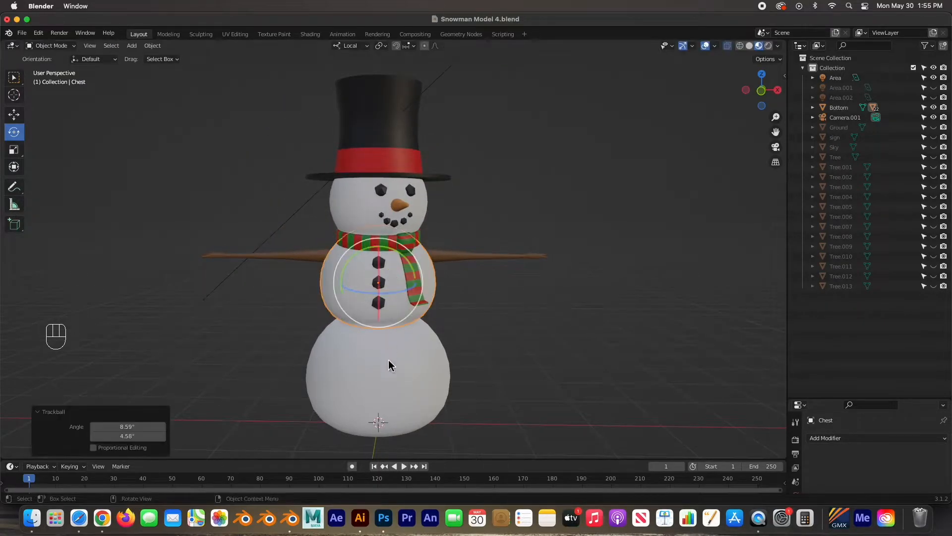
Tilt the snowman's bottom ball slightly with a trackball rotation, then try moving the ball and undo that move.
{"action": "left_click", "coordinate": [388, 384]}
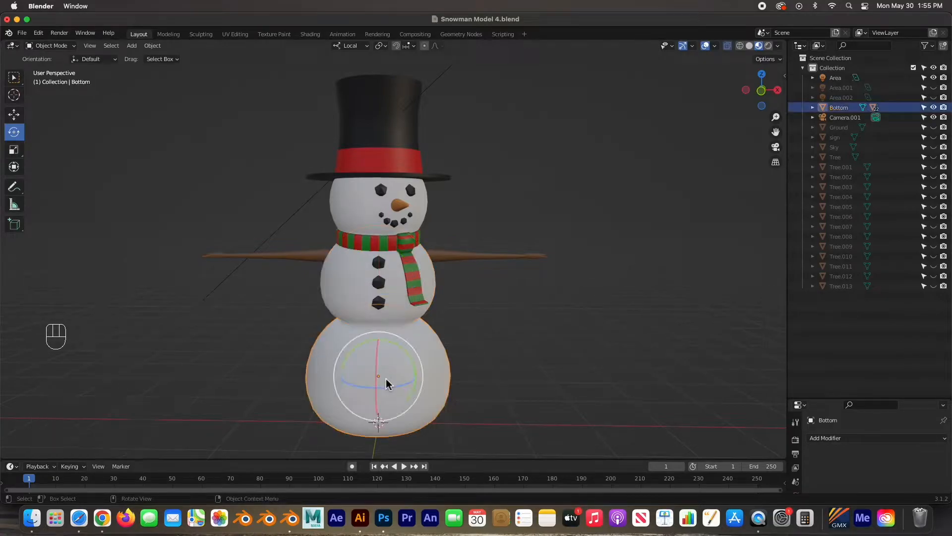
{"action": "left_click_drag", "start_coordinate": [385, 370], "coordinate": [387, 364]}
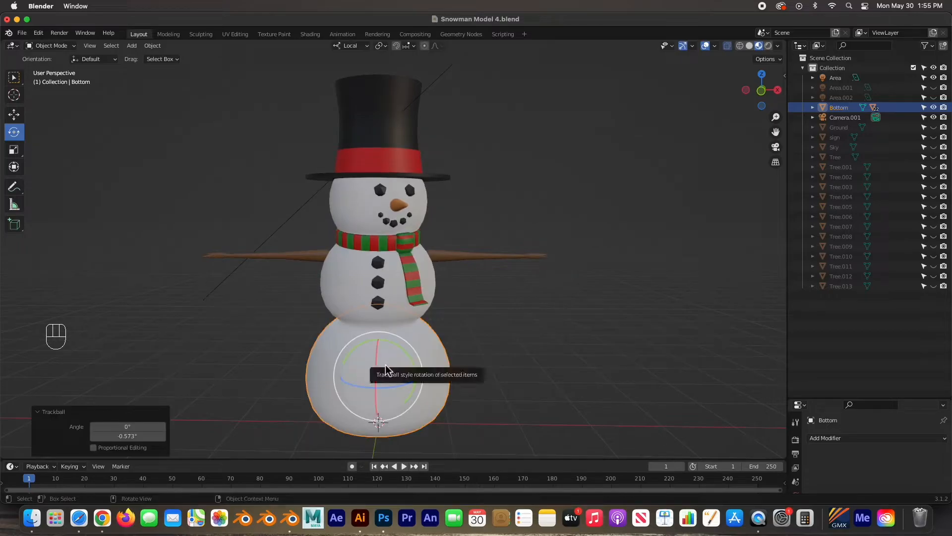
{"action": "key", "text": "w"}
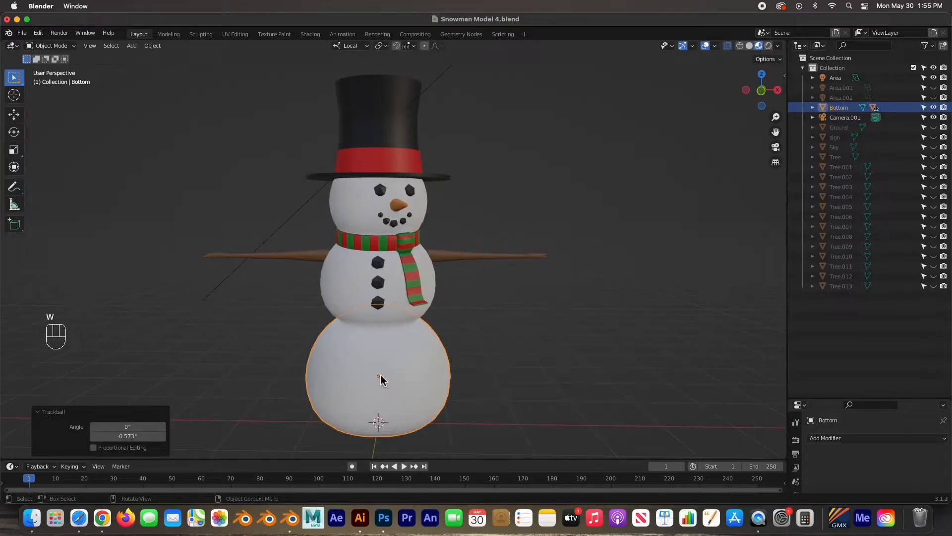
{"action": "left_click", "coordinate": [13, 115]}
{"action": "left_click_drag", "start_coordinate": [378, 377], "coordinate": [422, 380]}
{"action": "key", "text": "super+z"}
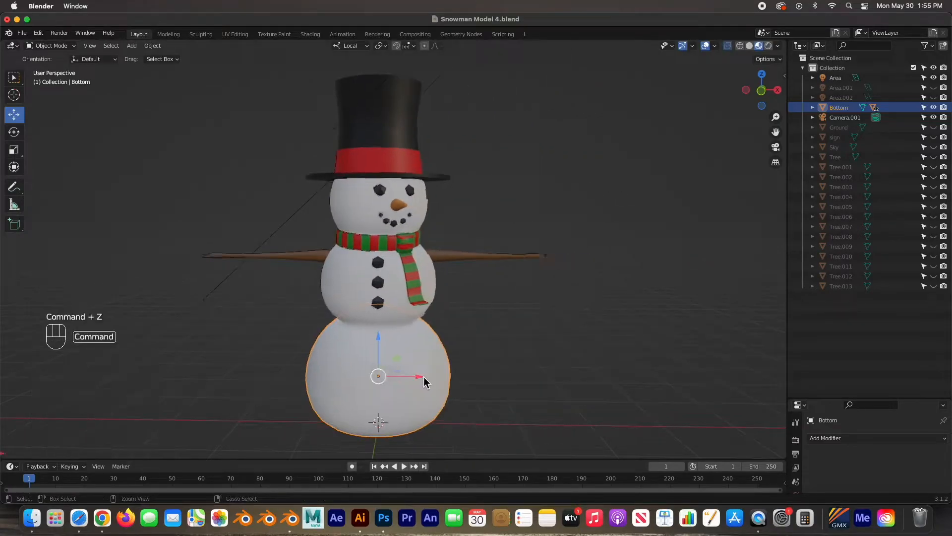
Pose the right arm downward: rotate Arm Up Rt about 37.4° on local Y, bend the forearm, and rotate Hand Rt about 26.8° on local Y.
{"action": "left_click", "coordinate": [441, 255]}
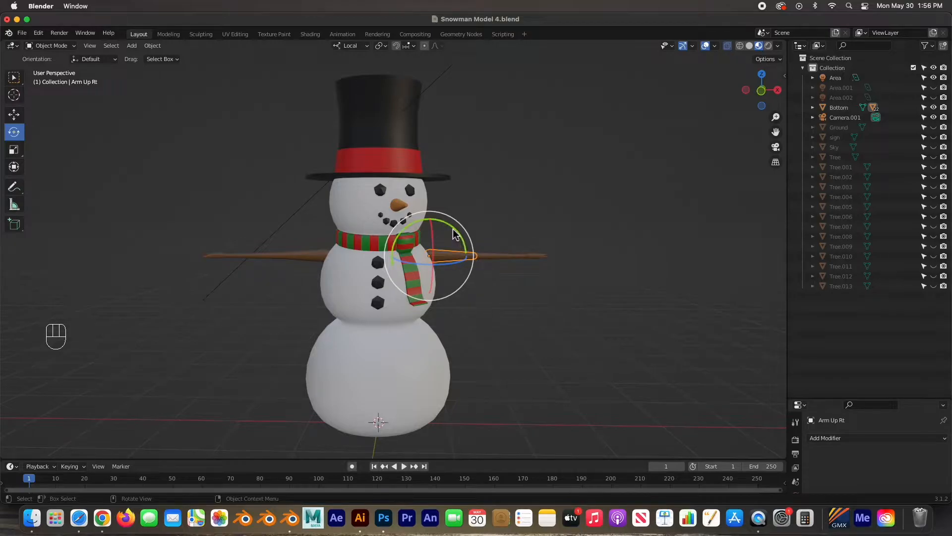
{"action": "left_click_drag", "start_coordinate": [455, 233], "coordinate": [527, 289]}
{"action": "middle_click_drag", "start_coordinate": [527, 289], "coordinate": [487, 312]}
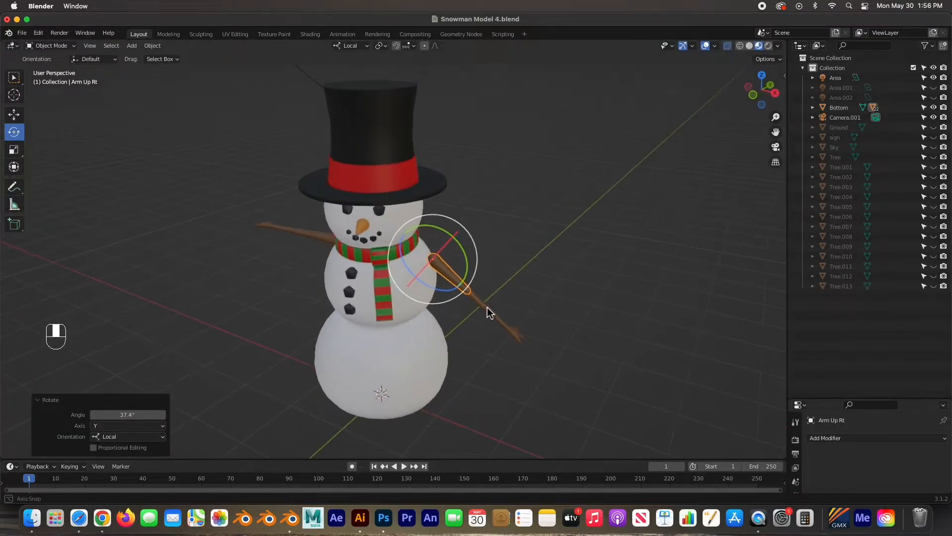
{"action": "left_click", "coordinate": [485, 308]}
{"action": "left_click_drag", "start_coordinate": [474, 322], "coordinate": [510, 351]}
{"action": "middle_click_drag", "start_coordinate": [510, 351], "coordinate": [516, 308]}
{"action": "left_click", "coordinate": [476, 327]}
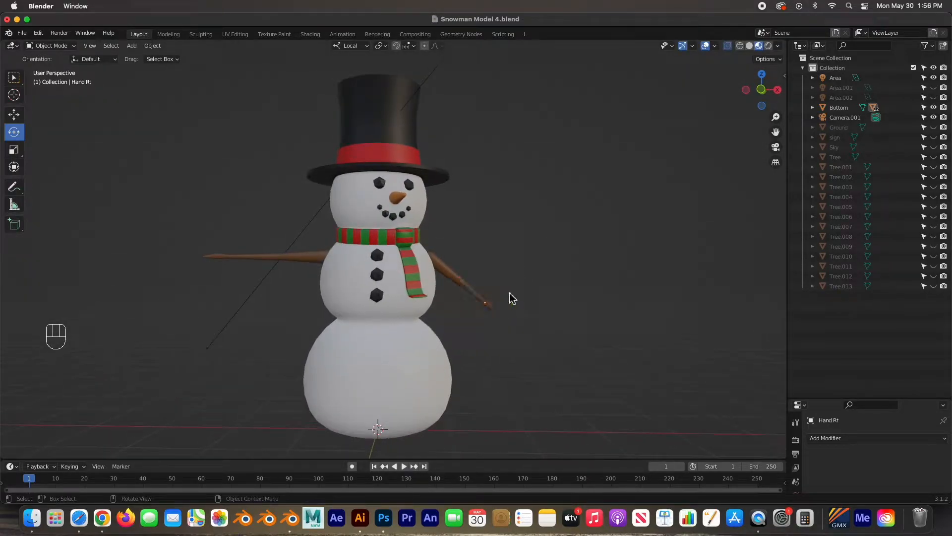
{"action": "left_click_drag", "start_coordinate": [516, 312], "coordinate": [486, 310]}
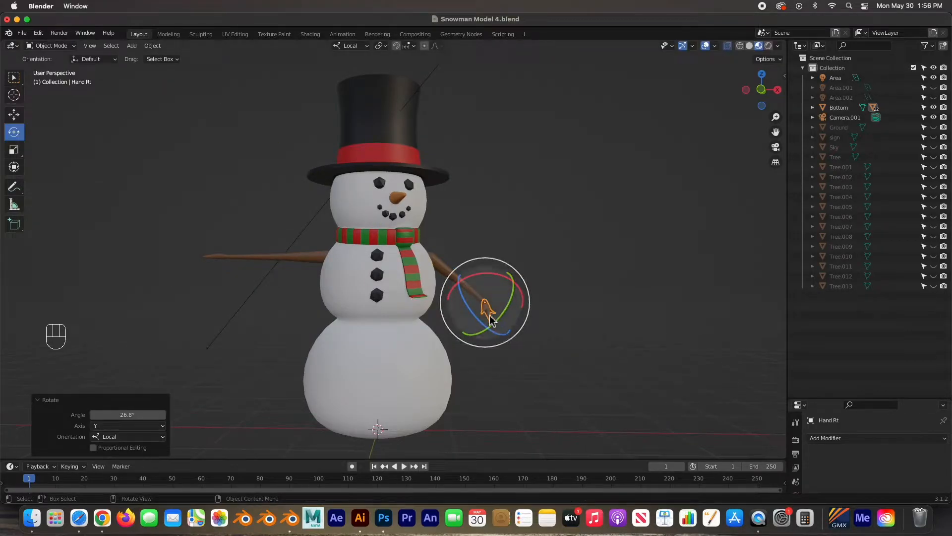
Pose the left arm by rotating the upper arm downward and bending the forearm upward at the elbow.
{"action": "left_click", "coordinate": [252, 256]}
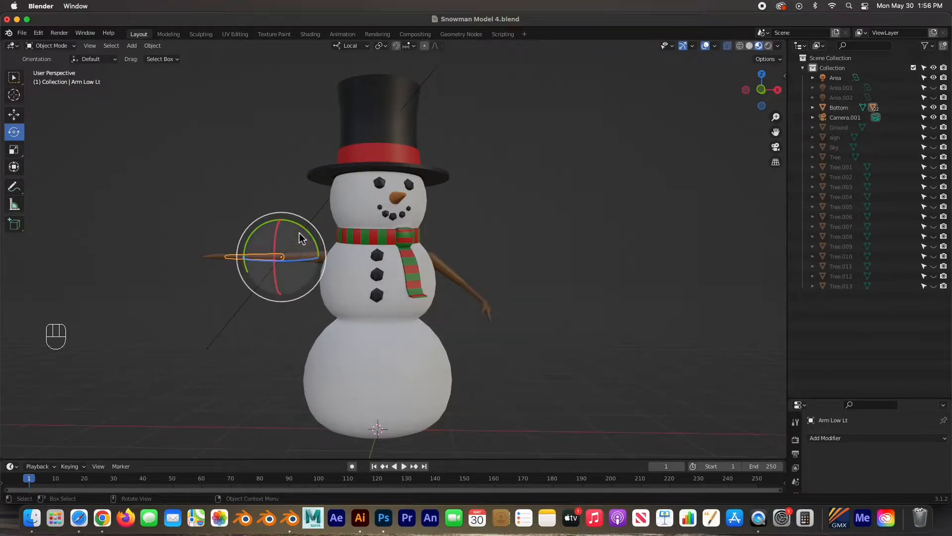
{"action": "left_click", "coordinate": [310, 259]}
{"action": "left_click_drag", "start_coordinate": [299, 238], "coordinate": [224, 218]}
{"action": "left_click", "coordinate": [273, 300]}
{"action": "left_click", "coordinate": [234, 261]}
{"action": "left_click", "coordinate": [304, 210]}
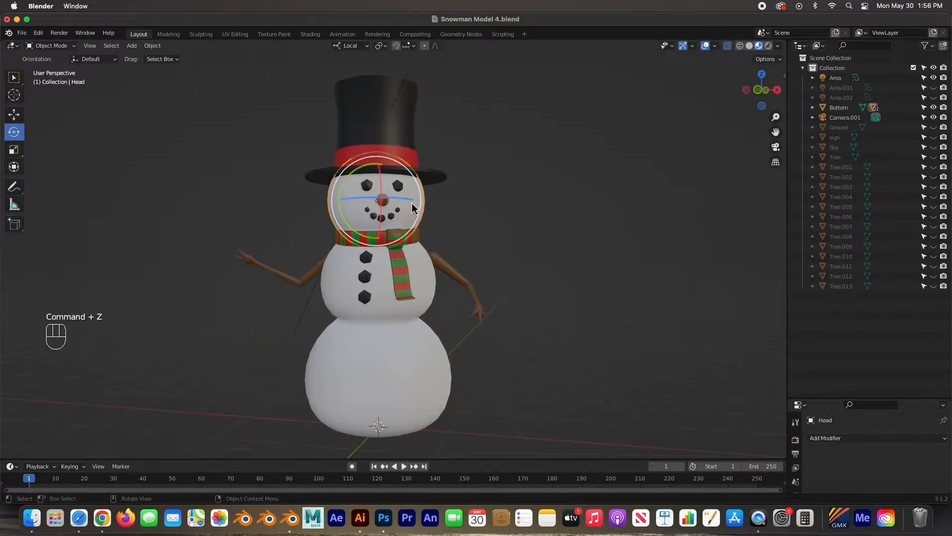
Turn the snowman's head around its local Z axis and adjust its tilt.
{"action": "left_click_drag", "start_coordinate": [408, 200], "coordinate": [387, 200]}
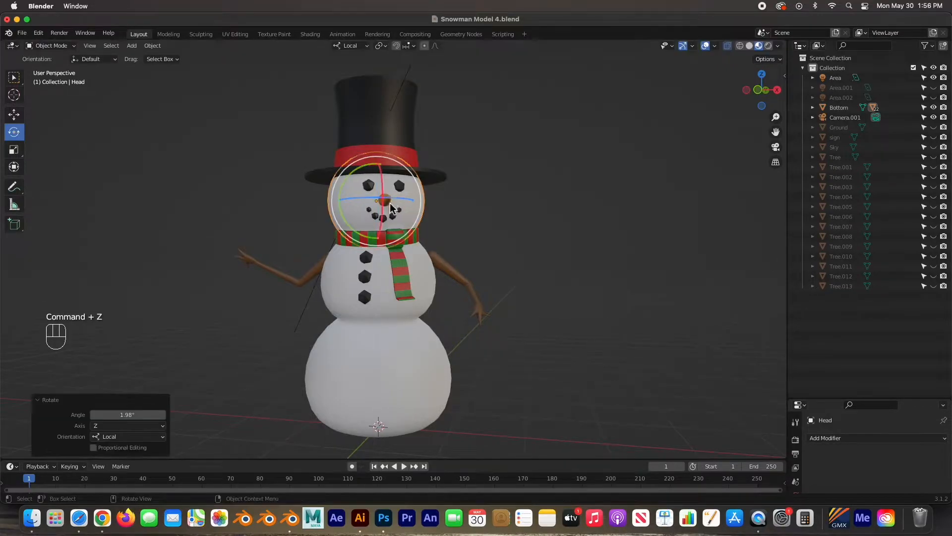
{"action": "middle_click_drag", "start_coordinate": [417, 232], "coordinate": [432, 244]}
{"action": "left_click_drag", "start_coordinate": [412, 199], "coordinate": [385, 195]}
{"action": "mouse_move", "coordinate": [392, 208]}
{"action": "left_mouse_down"}
{"action": "mouse_move", "coordinate": [383, 200]}
{"action": "mouse_move", "coordinate": [383, 214]}
{"action": "mouse_move", "coordinate": [397, 214]}
{"action": "left_mouse_up"}
Tilt the snowman's chest with a trackball rotation of about 15.5° and 12.6°.
{"action": "left_click", "coordinate": [405, 290]}
{"action": "left_click_drag", "start_coordinate": [399, 278], "coordinate": [400, 283]}
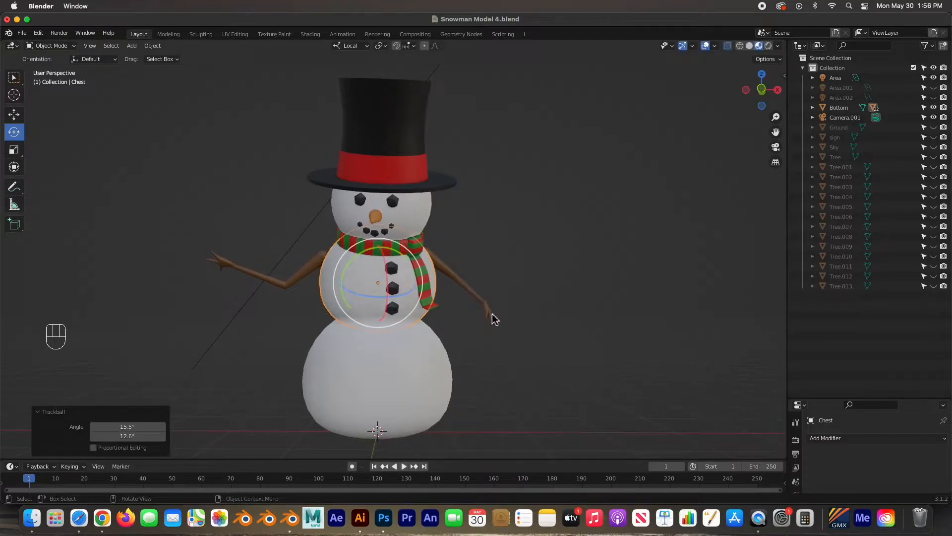
{"action": "left_click", "coordinate": [513, 250]}
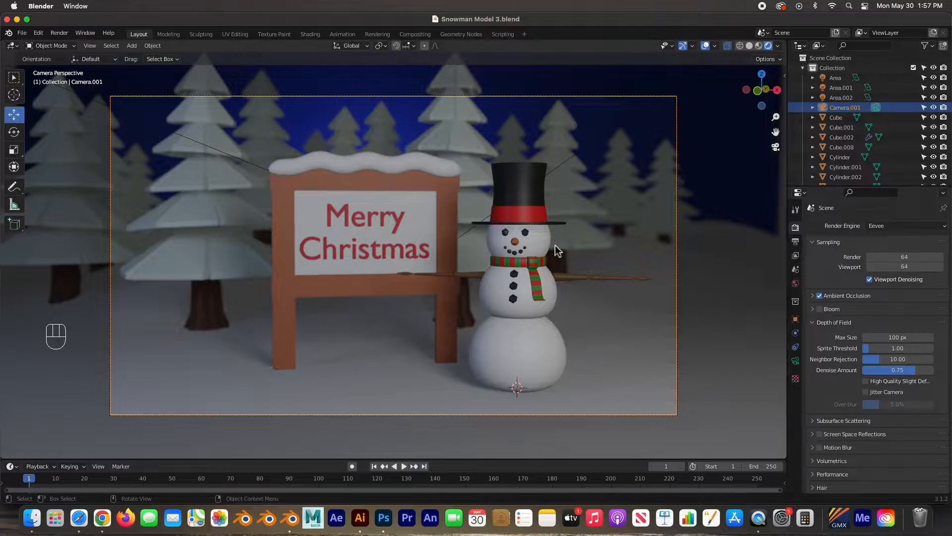
Turn off Depth of Field for Camera.001 in the Snowman Model 3 scene.
{"action": "left_click", "coordinate": [518, 199]}
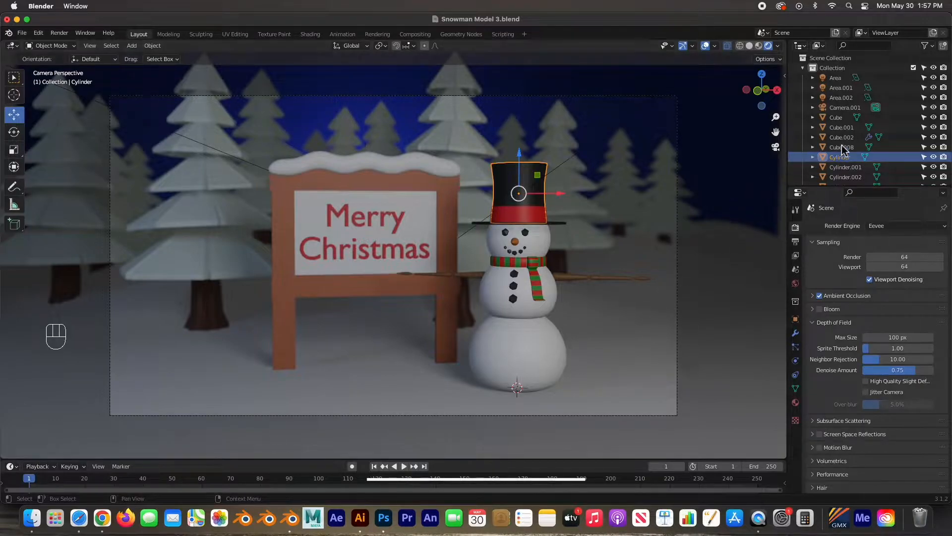
{"action": "left_click", "coordinate": [846, 108]}
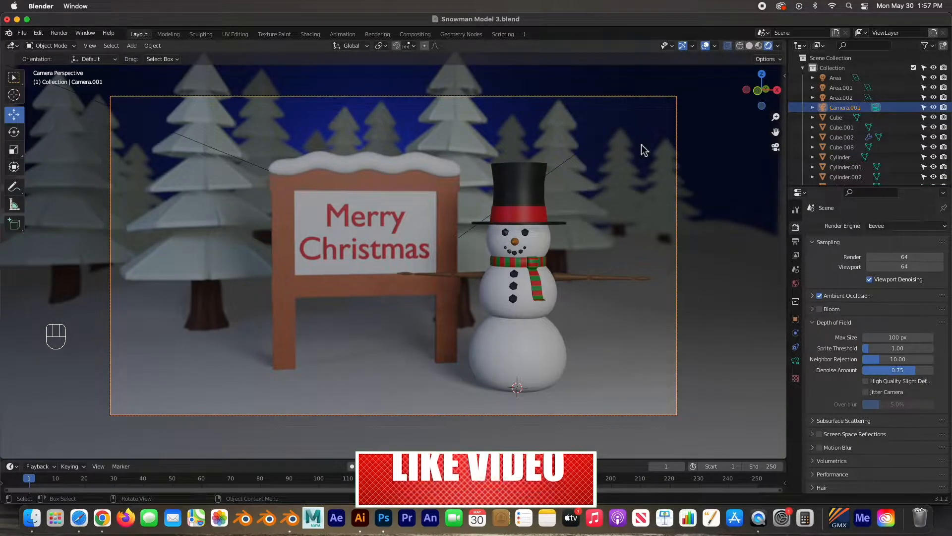
{"action": "left_click", "coordinate": [796, 360]}
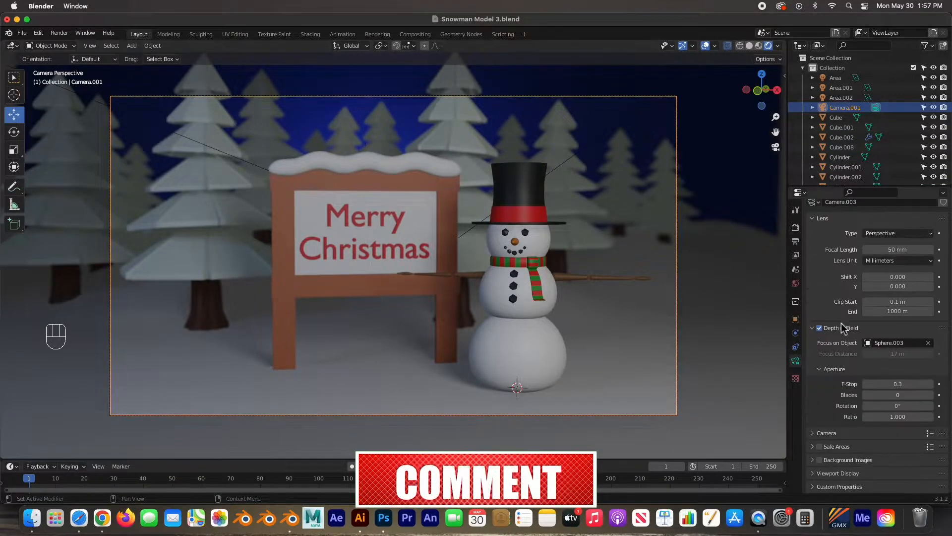
{"action": "left_click", "coordinate": [819, 351]}
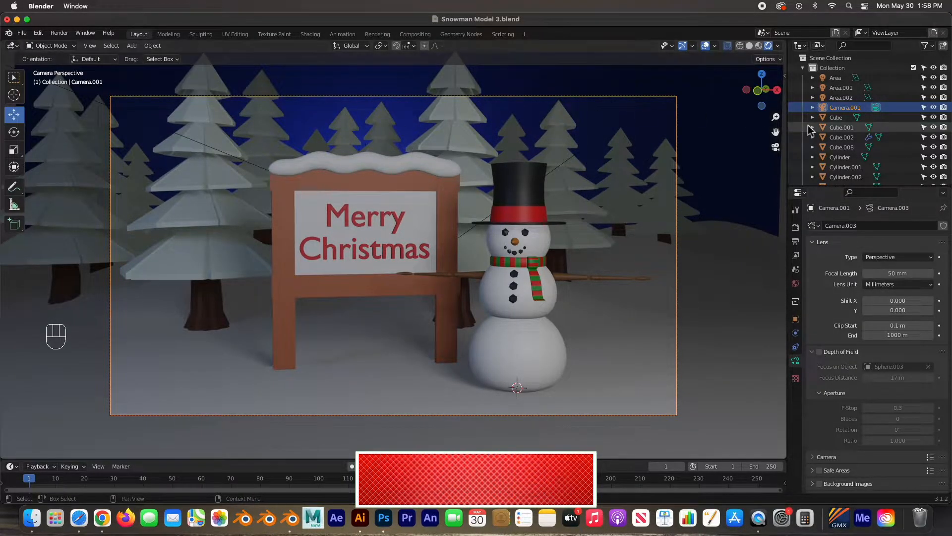
Hide all the trees, from Tree to Tree.013, and the snowy ground grid.
{"action": "left_click_drag", "start_coordinate": [837, 188], "coordinate": [837, 371]}
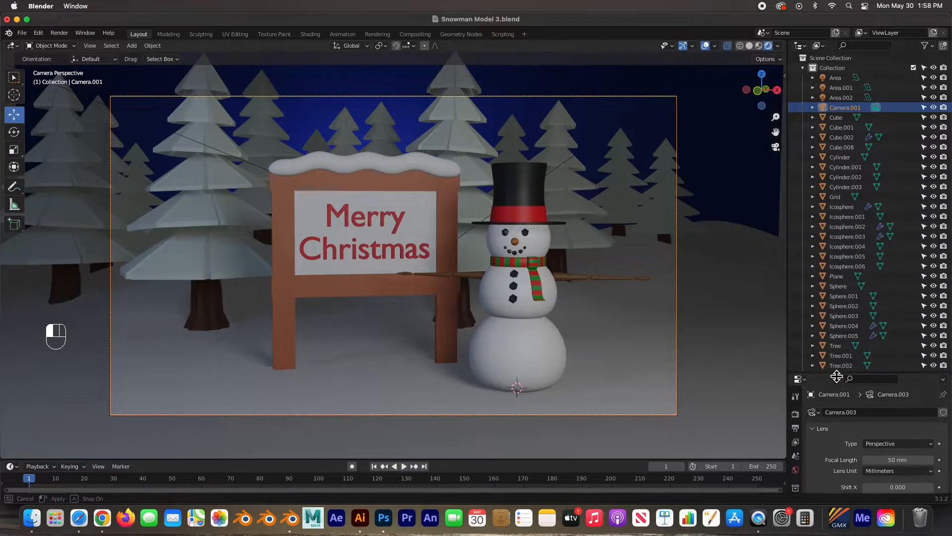
{"action": "scroll", "coordinate": [833, 285], "scroll_direction": "down", "scroll_amount": 5}
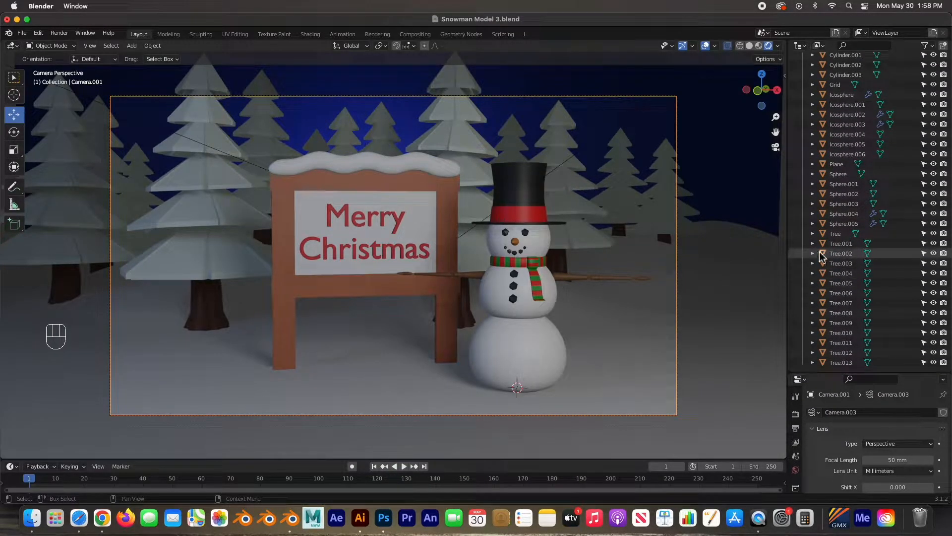
{"action": "left_click", "coordinate": [838, 234]}
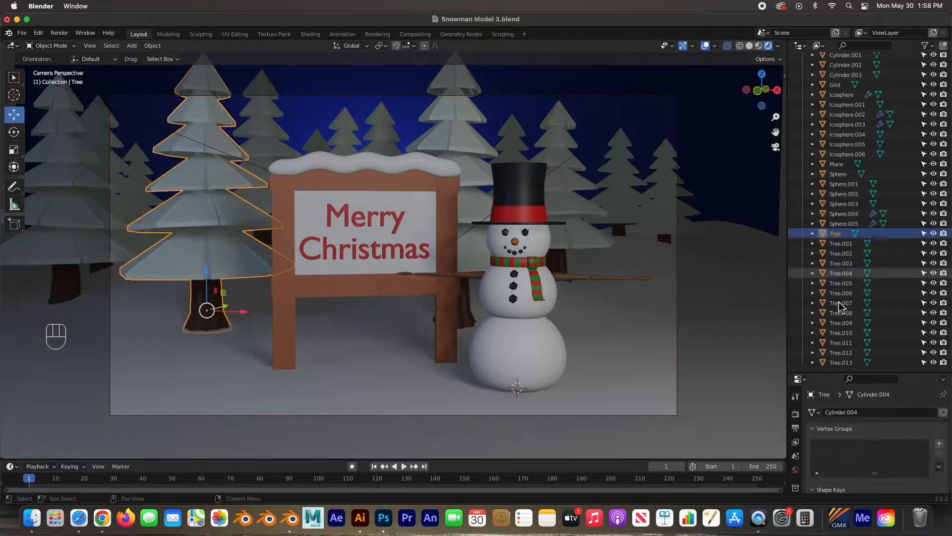
{"action": "left_click", "coordinate": [839, 362], "text": "shift"}
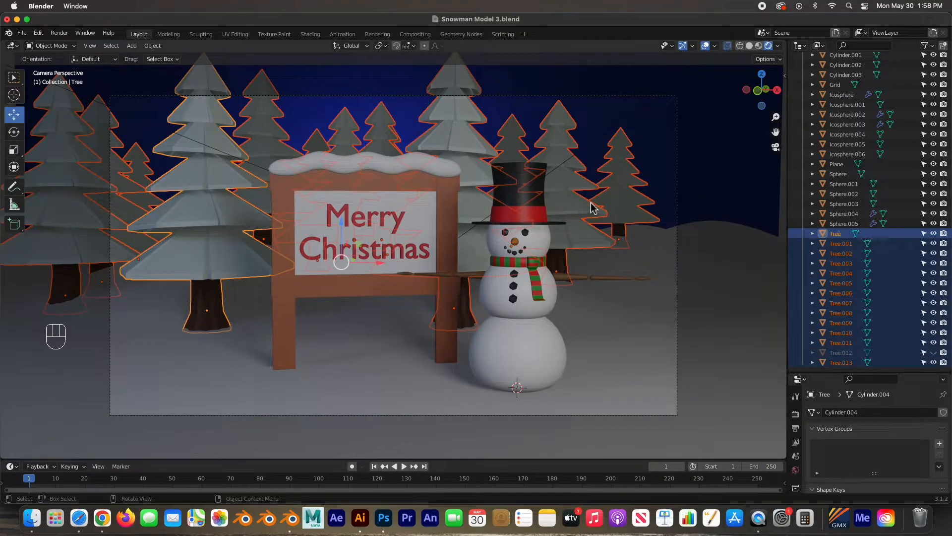
{"action": "key", "text": "h"}
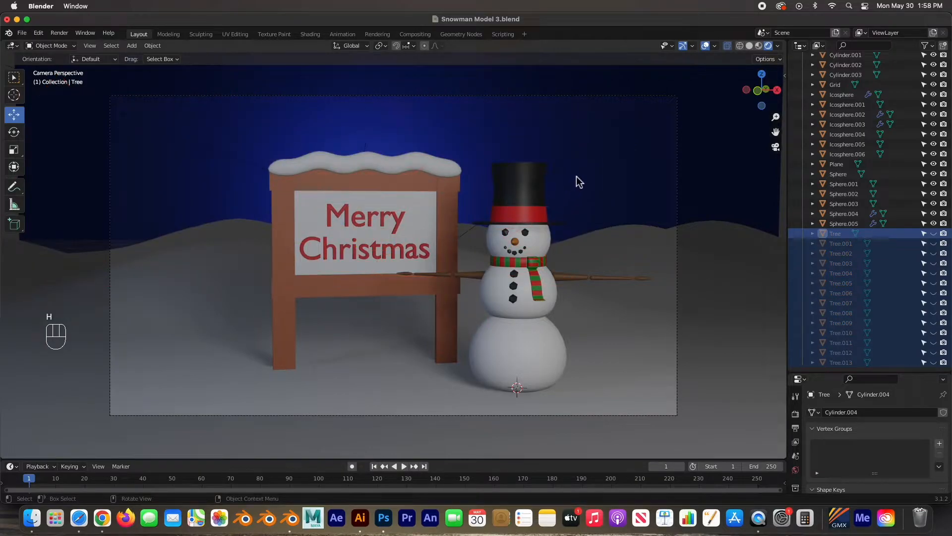
{"action": "left_click", "coordinate": [608, 238]}
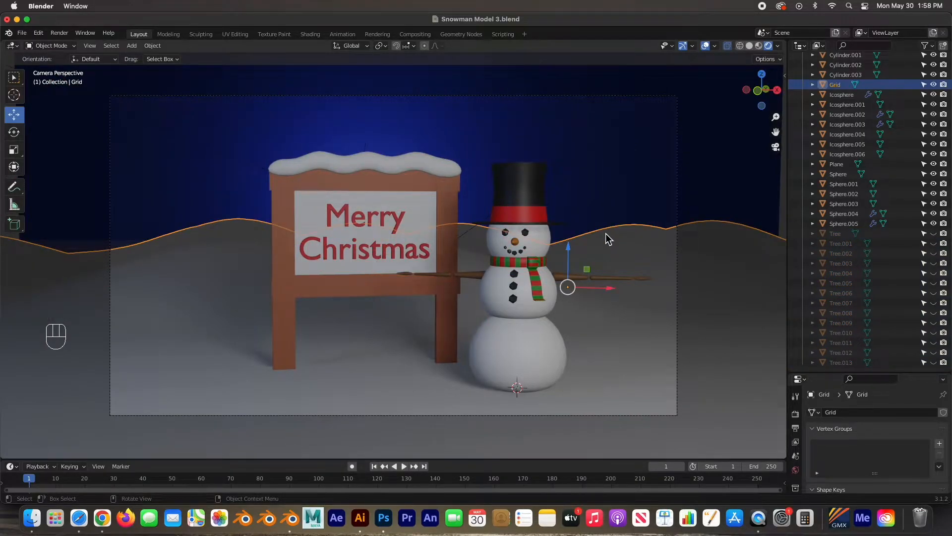
{"action": "key", "text": "h"}
Rename the Merry Christmas sign object as Sign and hide it.
{"action": "left_click", "coordinate": [383, 202]}
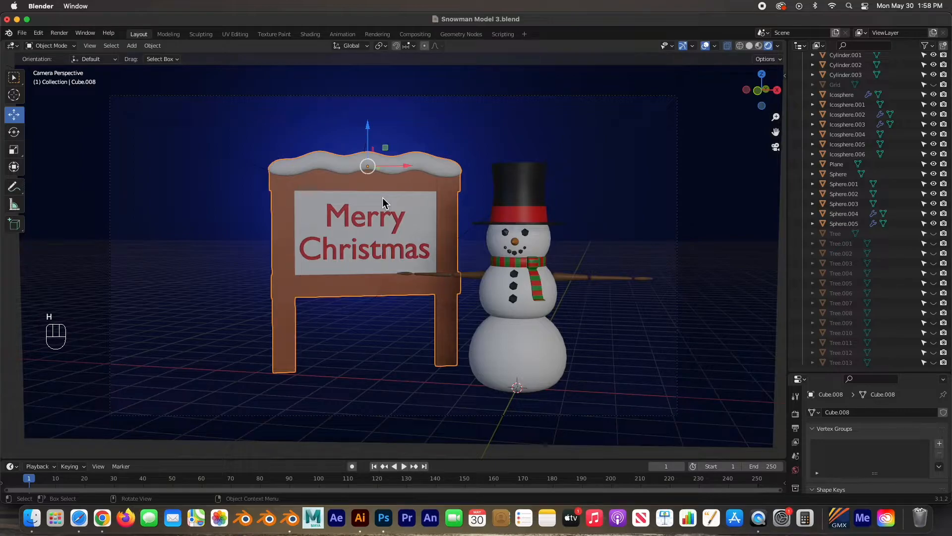
{"action": "scroll", "coordinate": [840, 248], "scroll_direction": "up", "scroll_amount": 4}
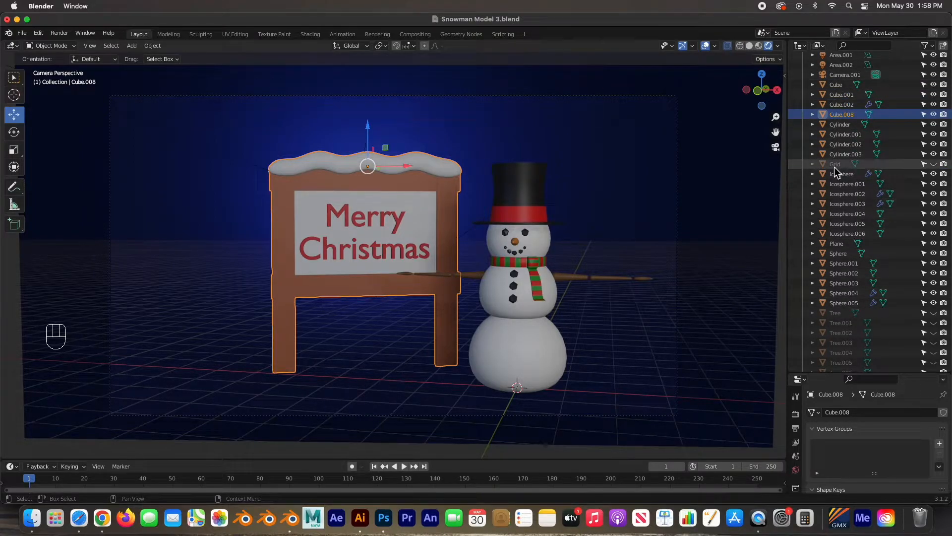
{"action": "scroll", "coordinate": [838, 149], "scroll_direction": "up", "scroll_amount": 2}
{"action": "double_click", "coordinate": [841, 147]}
{"action": "type", "text": "S"}
{"action": "key", "text": "Return"}
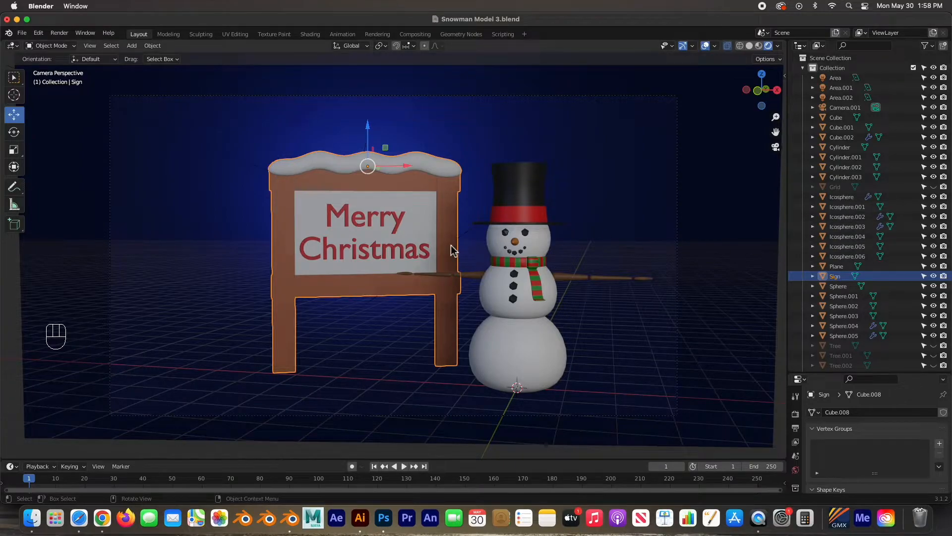
{"action": "key", "text": "h"}
Rename the blue backdrop plane as Sky and hide it.
{"action": "left_click", "coordinate": [837, 266]}
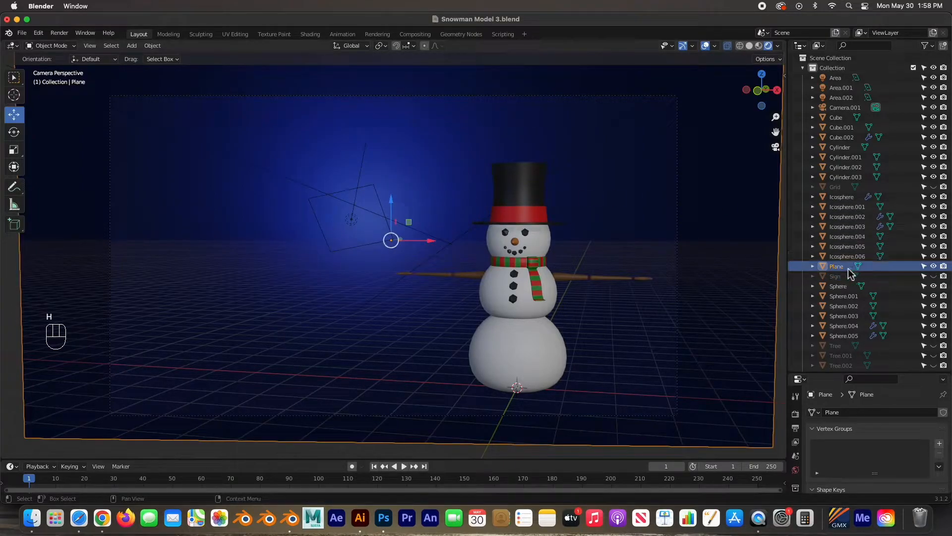
{"action": "scroll", "coordinate": [832, 270], "scroll_direction": "down", "scroll_amount": 3}
{"action": "double_click", "coordinate": [855, 207]}
{"action": "type", "text": "Sky"}
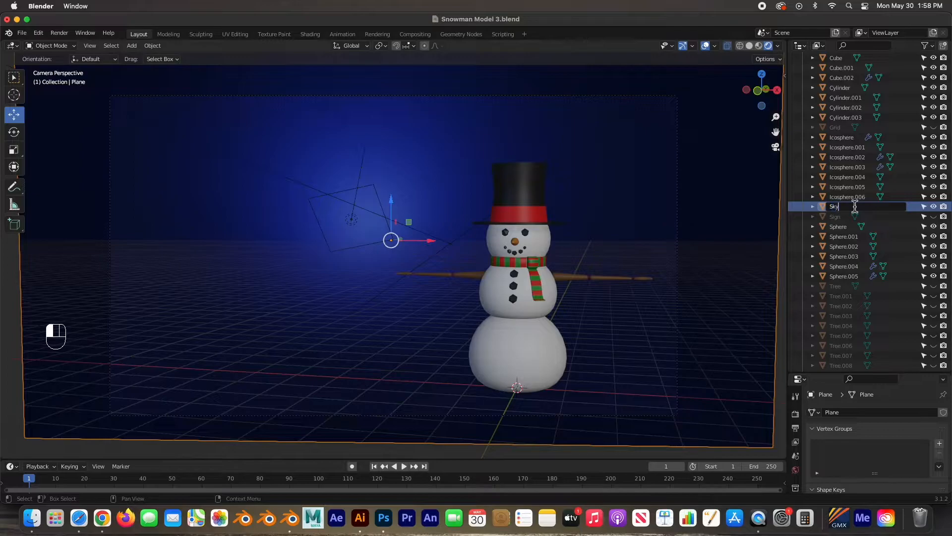
{"action": "key", "text": "Return"}
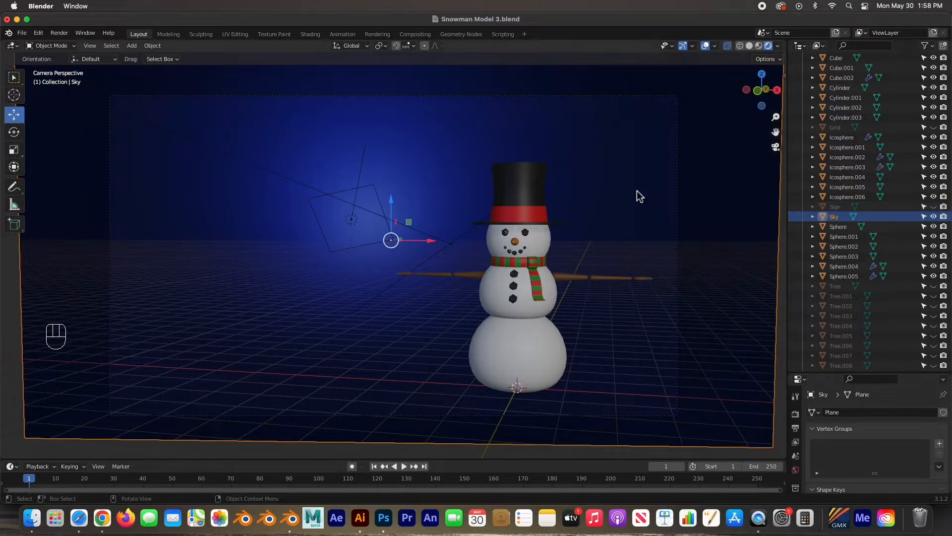
{"action": "key", "text": "h"}
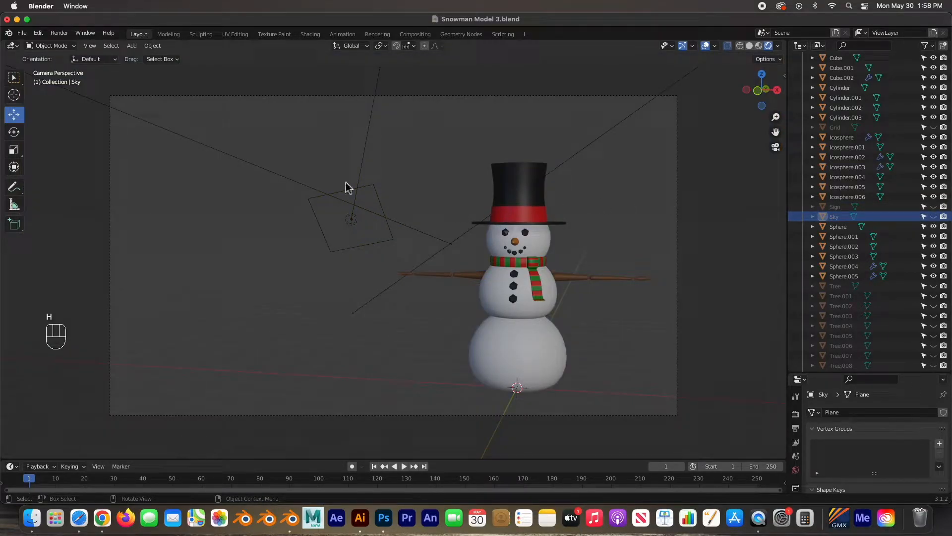
Frame the snowman's three snow spheres in the viewport, then clear the selection.
{"action": "middle_click_drag", "start_coordinate": [552, 259], "coordinate": [503, 281]}
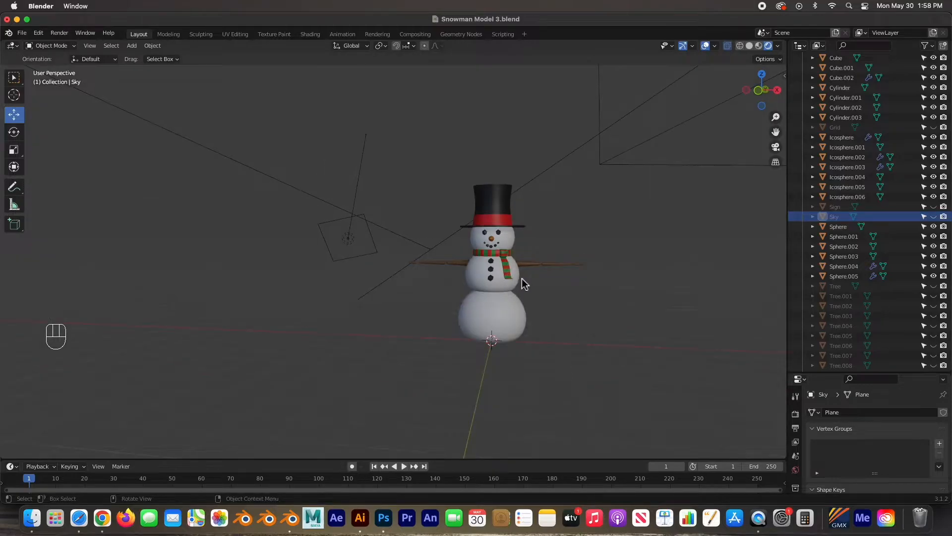
{"action": "left_click", "coordinate": [514, 248]}
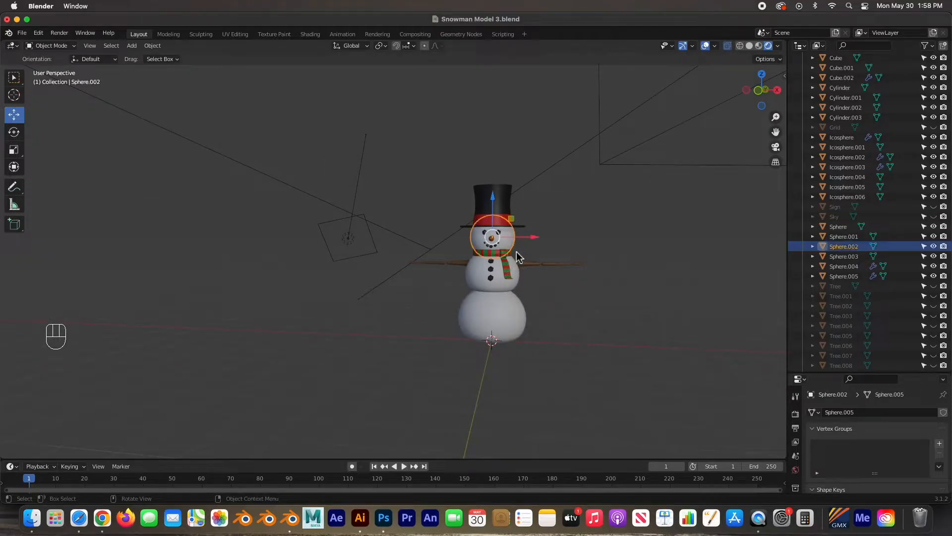
{"action": "left_click", "coordinate": [516, 277], "text": "shift"}
{"action": "left_click", "coordinate": [521, 315], "text": "shift"}
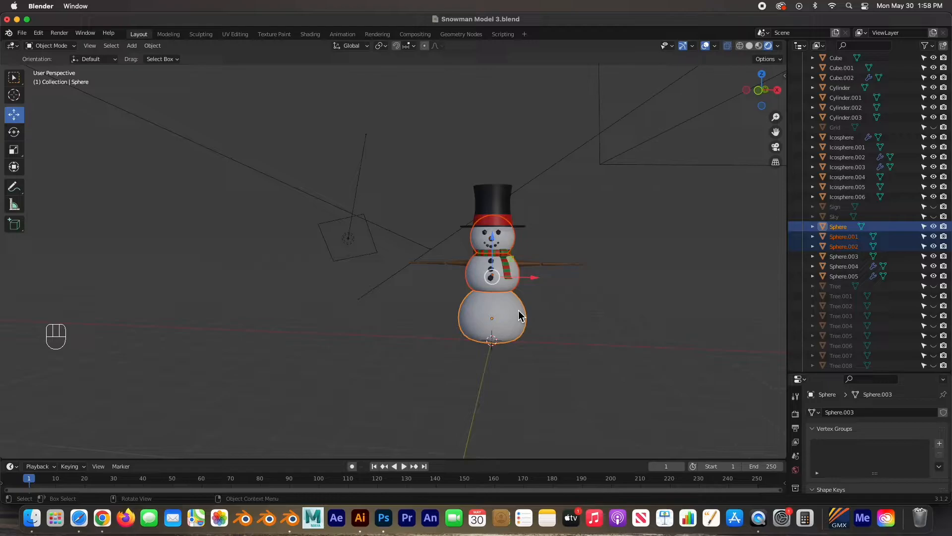
{"action": "key", "text": "KP_Decimal"}
{"action": "scroll", "coordinate": [497, 206], "scroll_direction": "down", "scroll_amount": 2}
{"action": "left_click", "coordinate": [499, 205]}
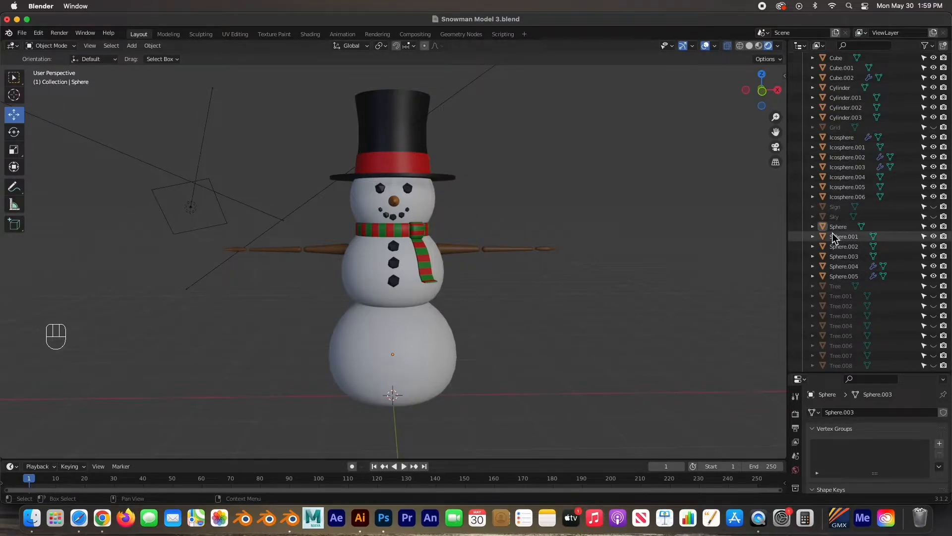
Rename the black top hat cylinder as Hat.
{"action": "left_click", "coordinate": [404, 130]}
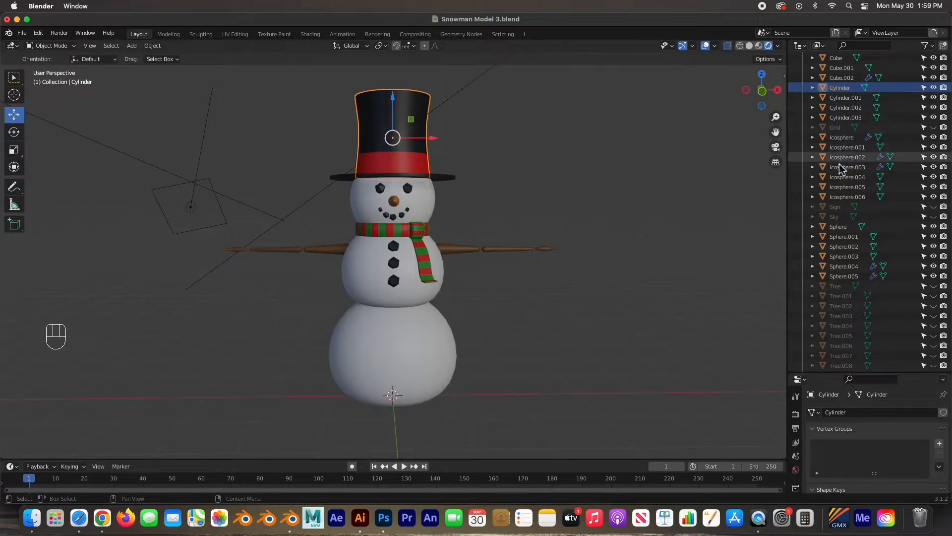
{"action": "scroll", "coordinate": [844, 97], "scroll_direction": "up", "scroll_amount": 3}
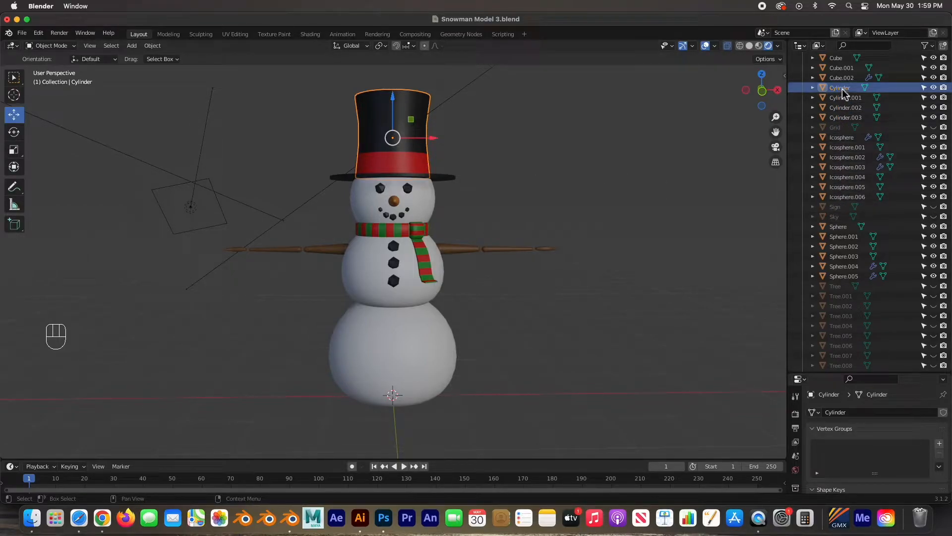
{"action": "key", "text": "F2"}
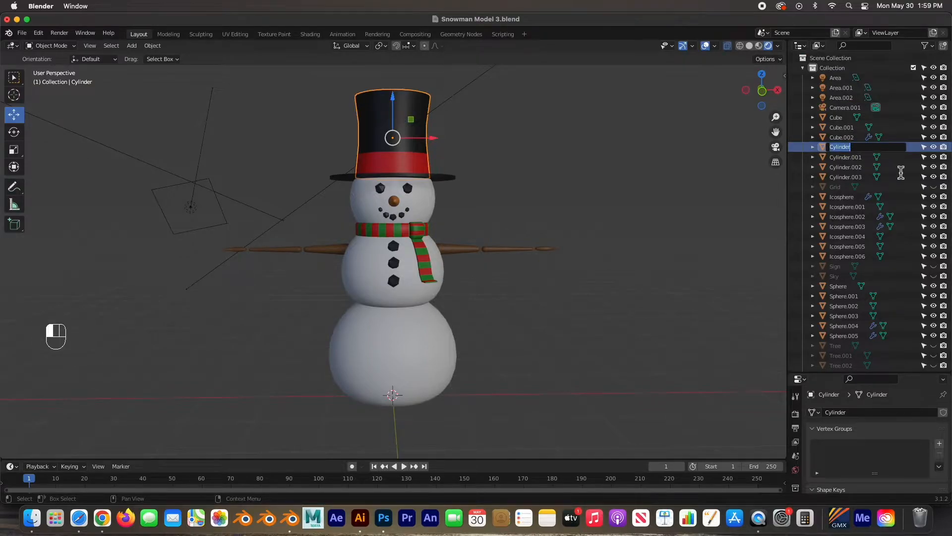
{"action": "type", "text": "Hat"}
{"action": "key", "text": "Return"}
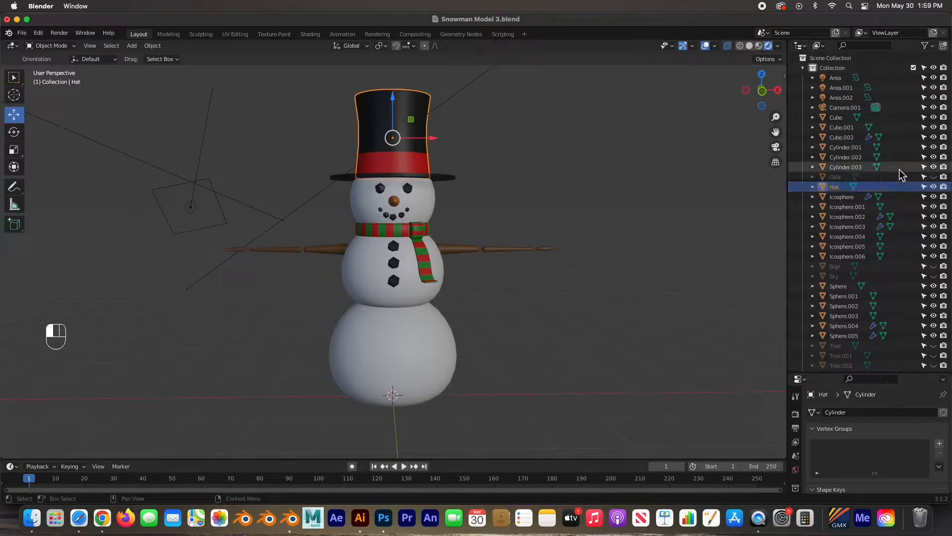
Rename the red band around the hat as Hat Band and the hat's flat disc as Hat Brim.
{"action": "left_click", "coordinate": [374, 171]}
{"action": "double_click", "coordinate": [843, 158]}
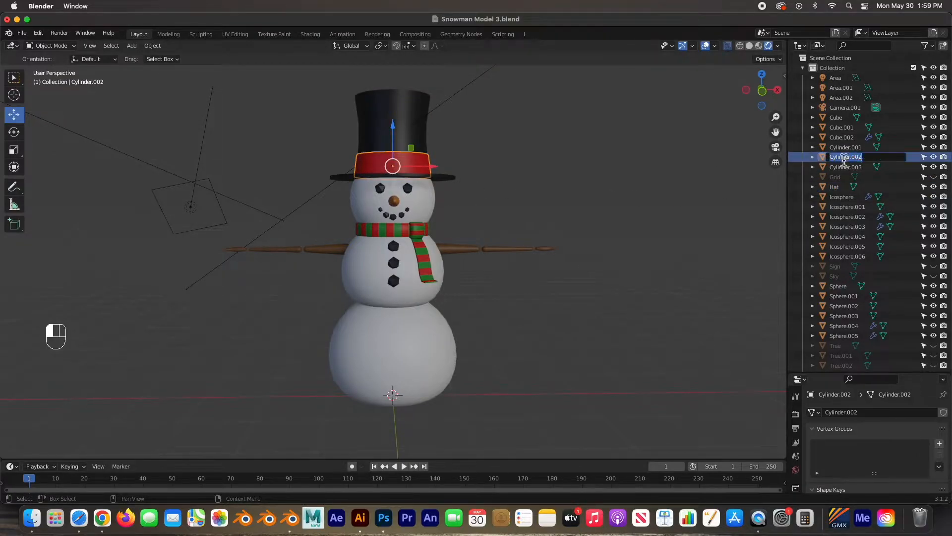
{"action": "type", "text": "Hat Band"}
{"action": "key", "text": "Return"}
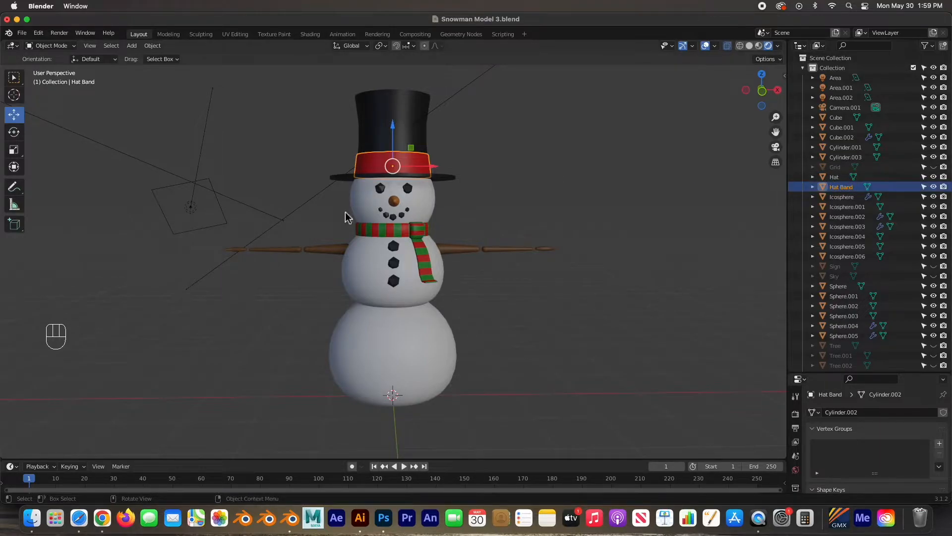
{"action": "left_click", "coordinate": [345, 175]}
{"action": "double_click", "coordinate": [843, 147]}
{"action": "type", "text": "Hat"}
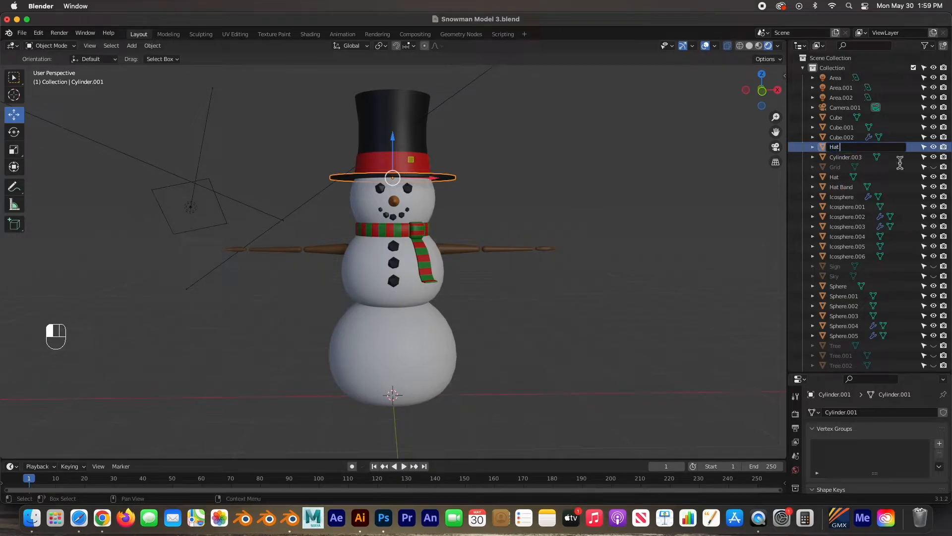
{"action": "type", "text": " Brim"}
{"action": "key", "text": "Return"}
Rename the top snow sphere as Head and the mirrored eye object as Eyes.
{"action": "left_click", "coordinate": [422, 199]}
{"action": "double_click", "coordinate": [843, 305]}
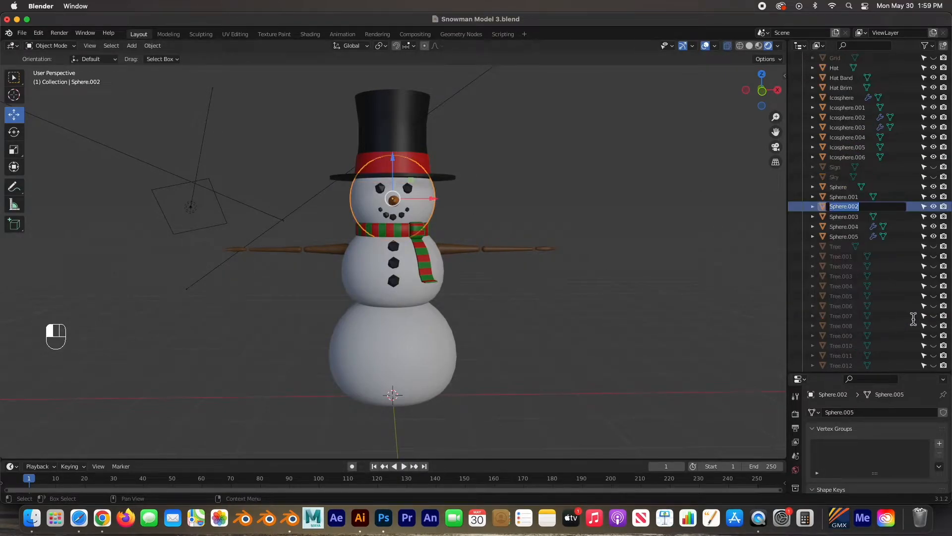
{"action": "type", "text": "Head"}
{"action": "key", "text": "Return"}
{"action": "left_click", "coordinate": [408, 187]}
{"action": "double_click", "coordinate": [843, 107]}
{"action": "scroll", "coordinate": [893, 134], "scroll_direction": "up", "scroll_amount": 4}
{"action": "type", "text": "Eyes"}
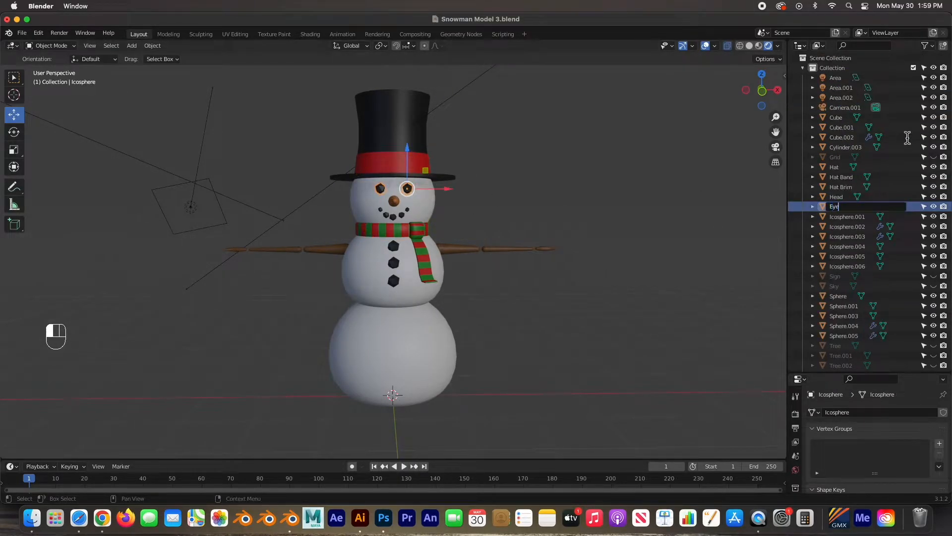
{"action": "key", "text": "Return"}
Rename the orange nose object on the snowman's face as Nose.
{"action": "left_click", "coordinate": [393, 201]}
{"action": "double_click", "coordinate": [848, 315]}
{"action": "scroll", "coordinate": [871, 317], "scroll_direction": "down", "scroll_amount": 5}
{"action": "type", "text": "N"}
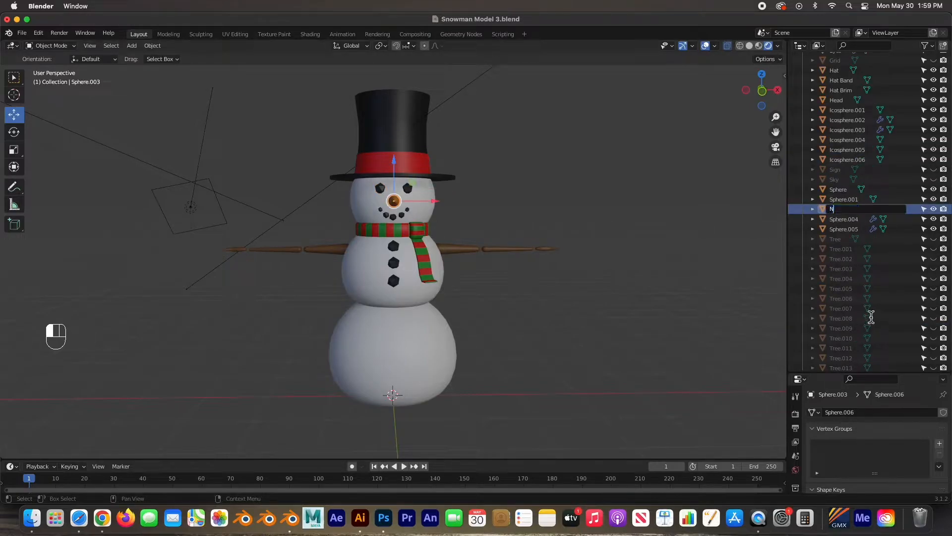
{"action": "type", "text": "ose"}
{"action": "key", "text": "Return"}
Rename the centre piece of the snowman's mouth as Mouth 01.
{"action": "left_click", "coordinate": [393, 216]}
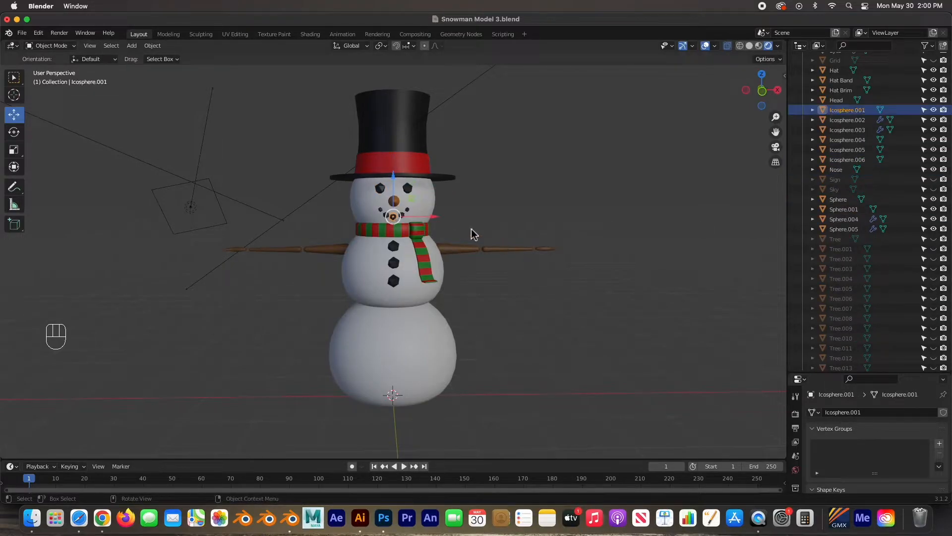
{"action": "double_click", "coordinate": [848, 110]}
{"action": "scroll", "coordinate": [849, 111], "scroll_direction": "up", "scroll_amount": 5}
{"action": "type", "text": "Mouth 0"}
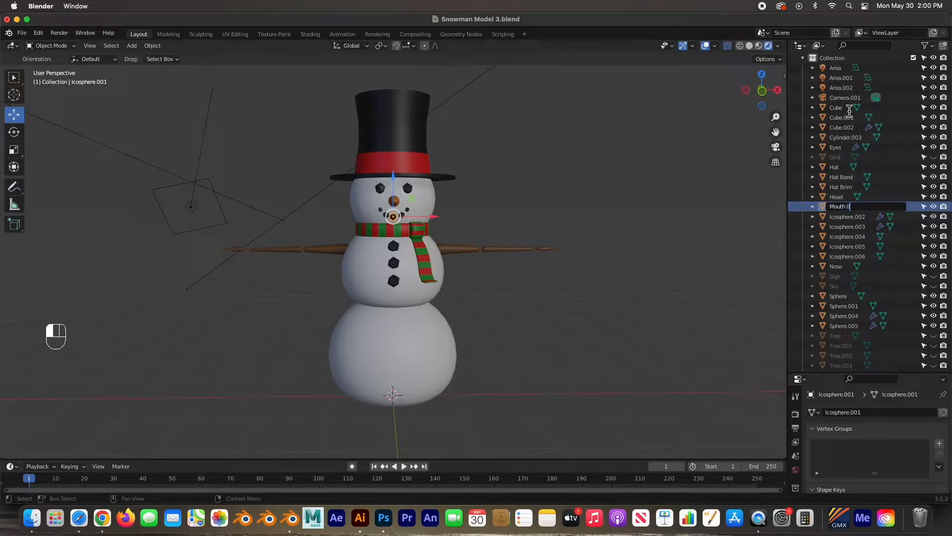
{"action": "type", "text": "1"}
{"action": "key", "text": "Return"}
Rename the mouth pieces beside the centre one as Mouth 02 and the outermost mouth pieces as Mouth 03.
{"action": "left_click", "coordinate": [400, 214]}
{"action": "double_click", "coordinate": [837, 206]}
{"action": "type", "text": "Mouth 02"}
{"action": "key", "text": "Return"}
{"action": "left_click", "coordinate": [408, 209]}
{"action": "double_click", "coordinate": [888, 207]}
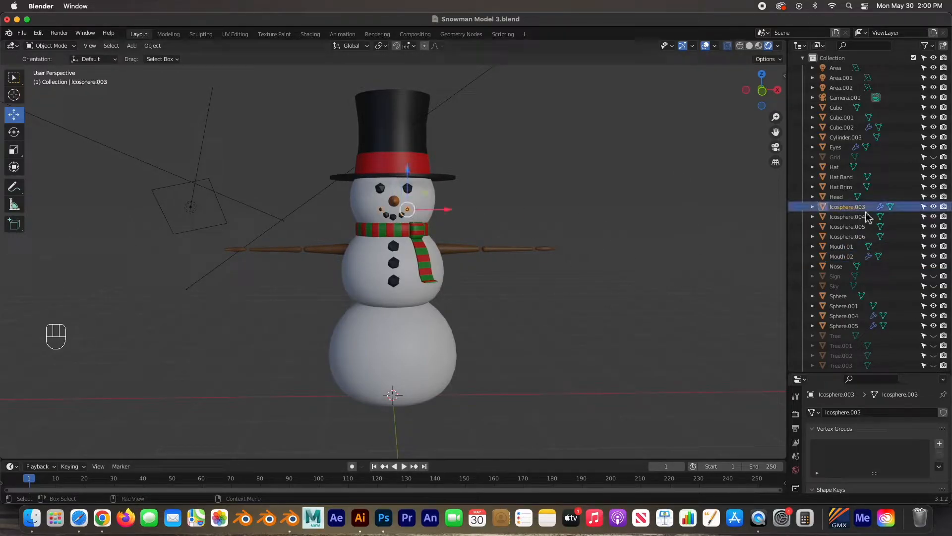
{"action": "type", "text": "Mouth 03"}
{"action": "key", "text": "Return"}
Rename the striped scarf ring around the neck as Scarf.
{"action": "left_click", "coordinate": [854, 138]}
{"action": "scroll", "coordinate": [854, 138], "scroll_direction": "up", "scroll_amount": 1}
{"action": "double_click", "coordinate": [855, 147]}
{"action": "type", "text": "Scarf"}
{"action": "key", "text": "Return"}
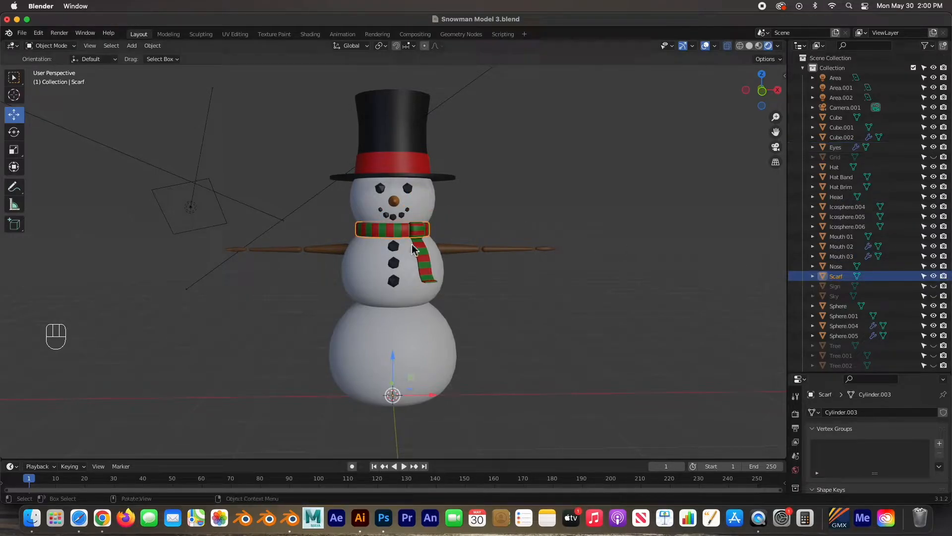
Rename the scarf's knot as Scarf Knot and its hanging end as Scarf Tail.
{"action": "left_click", "coordinate": [825, 117]}
{"action": "double_click", "coordinate": [829, 119]}
{"action": "type", "text": "Scarf Knot"}
{"action": "key", "text": "Return"}
{"action": "left_click", "coordinate": [849, 119]}
{"action": "double_click", "coordinate": [849, 119]}
{"action": "type", "text": "Scarf Tail"}
{"action": "key", "text": "Return"}
Rename the top button on the snowman's torso as Button 01 and the middle one as Button 02.
{"action": "left_click", "coordinate": [873, 187]}
{"action": "double_click", "coordinate": [873, 187]}
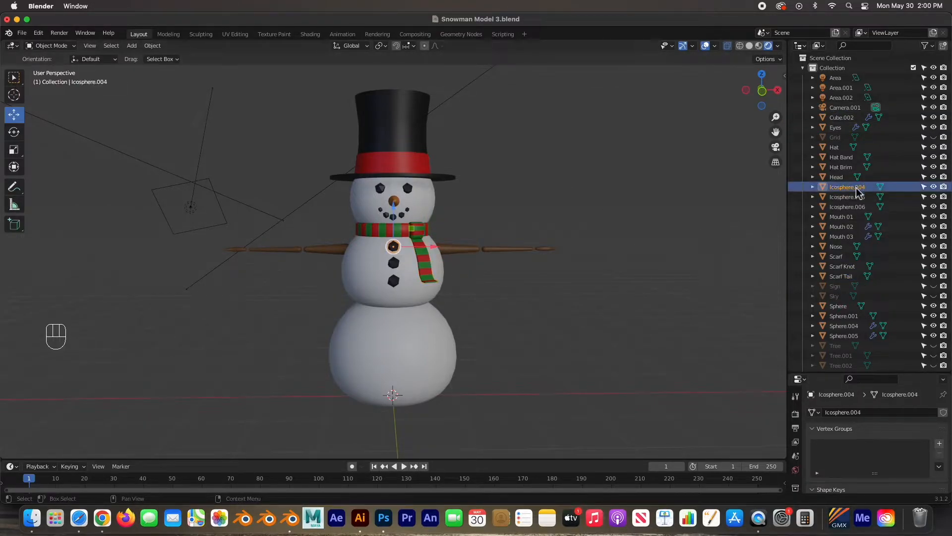
{"action": "type", "text": "Button.01"}
{"action": "key", "text": "Return"}
{"action": "left_click", "coordinate": [887, 197]}
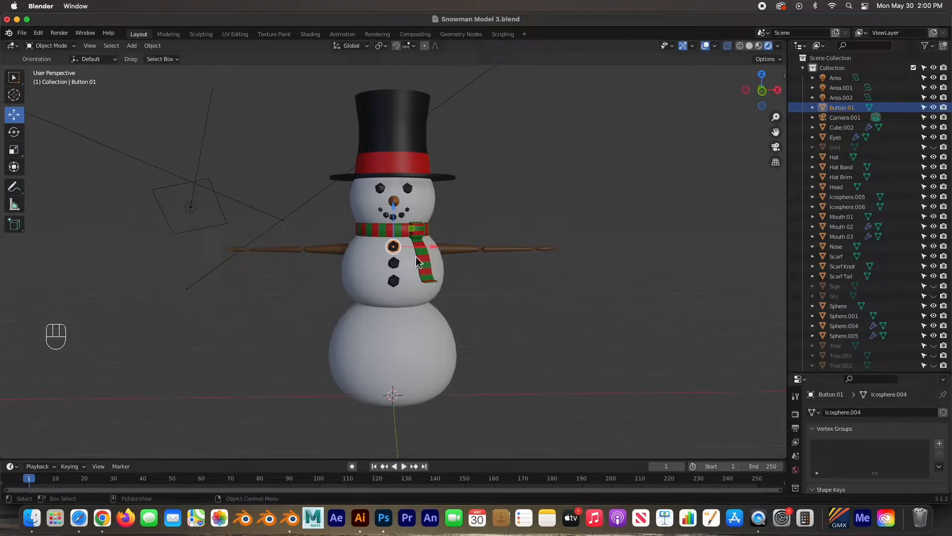
{"action": "double_click", "coordinate": [873, 197]}
{"action": "type", "text": "Button 02"}
{"action": "key", "text": "Return"}
Rename the lowest button on the snowman's torso as Button 03.
{"action": "left_click", "coordinate": [847, 206]}
{"action": "double_click", "coordinate": [886, 206]}
{"action": "type", "text": "B"}
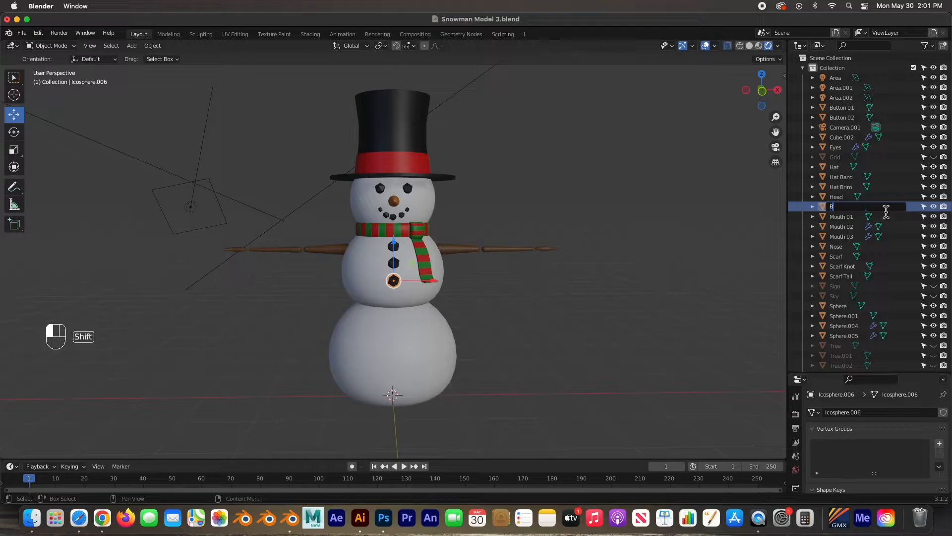
{"action": "type", "text": "utton 03"}
{"action": "key", "text": "Return"}
Enlarge the Properties editor and show the modifiers of the snowman's upper arm object.
{"action": "left_click", "coordinate": [333, 251]}
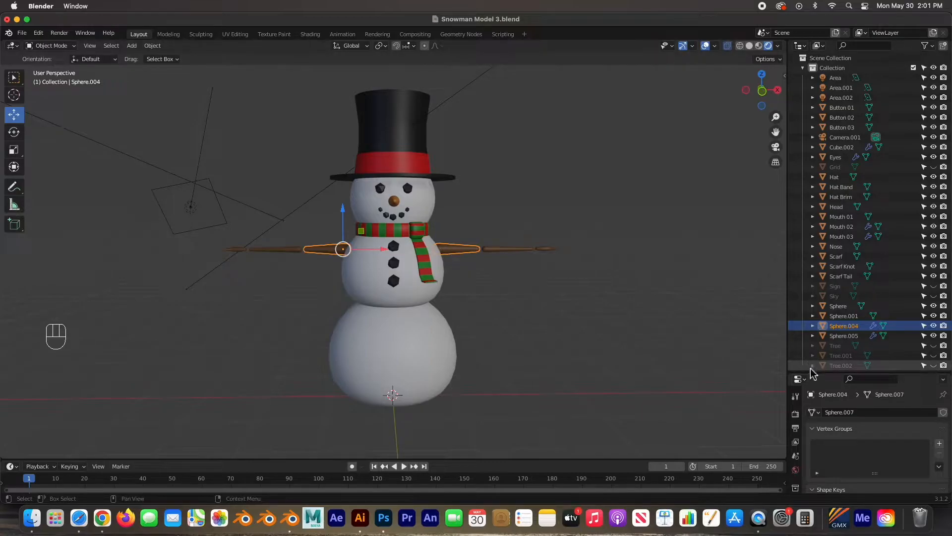
{"action": "left_click_drag", "start_coordinate": [812, 373], "coordinate": [813, 172]}
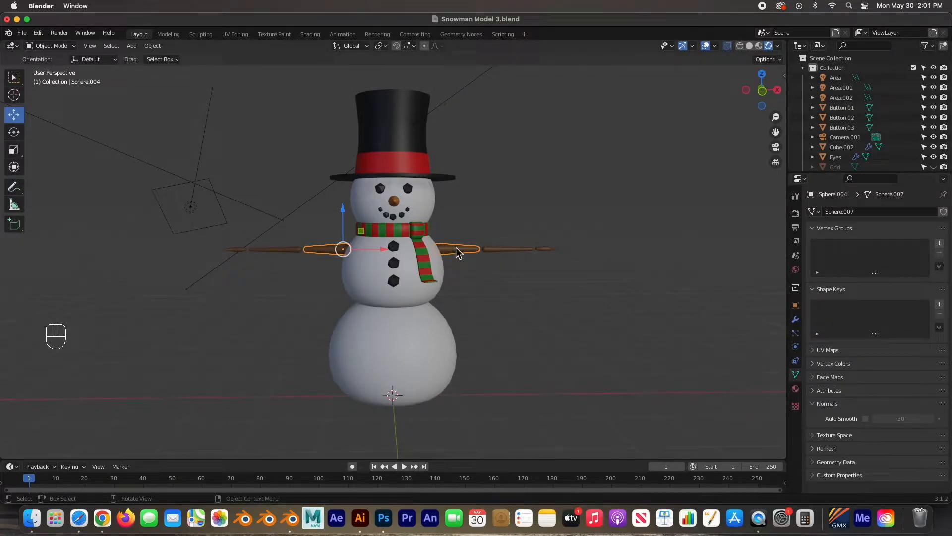
{"action": "left_click", "coordinate": [795, 320]}
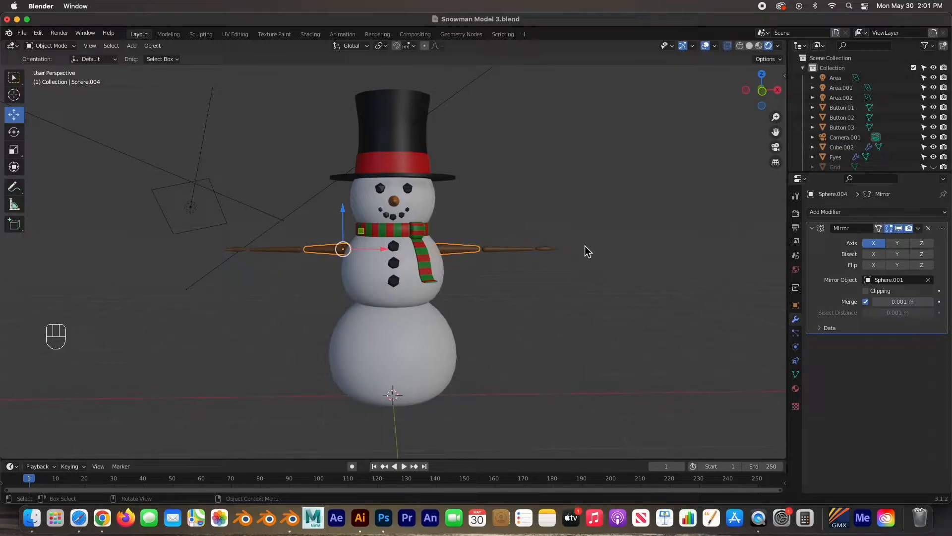
Toggle the viewport display of the upper arm's Mirror modifier to examine which side it generates.
{"action": "left_click", "coordinate": [313, 224]}
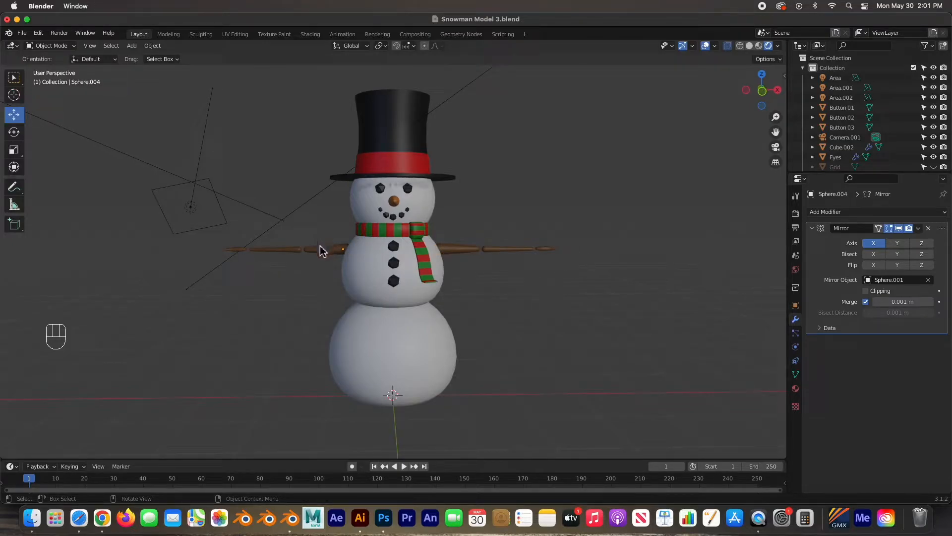
{"action": "left_click", "coordinate": [321, 248]}
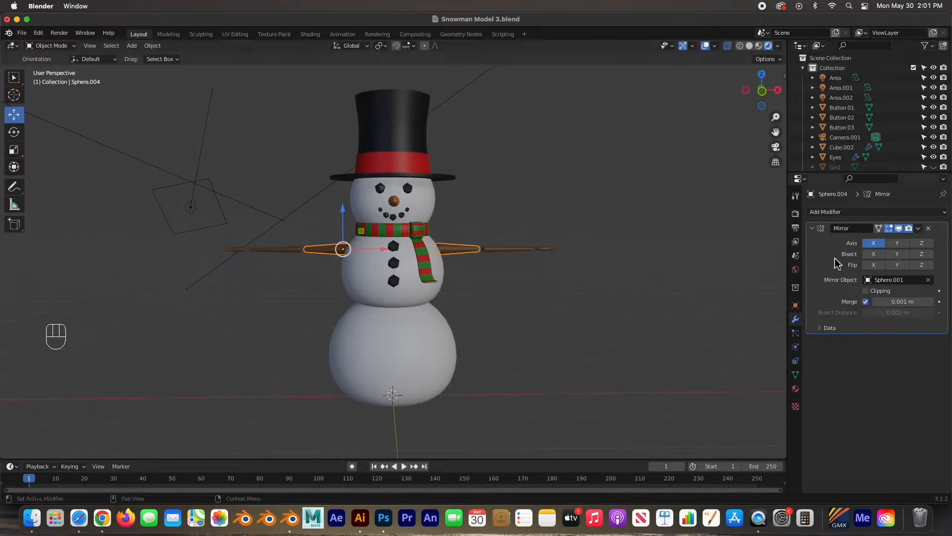
{"action": "left_click", "coordinate": [899, 229]}
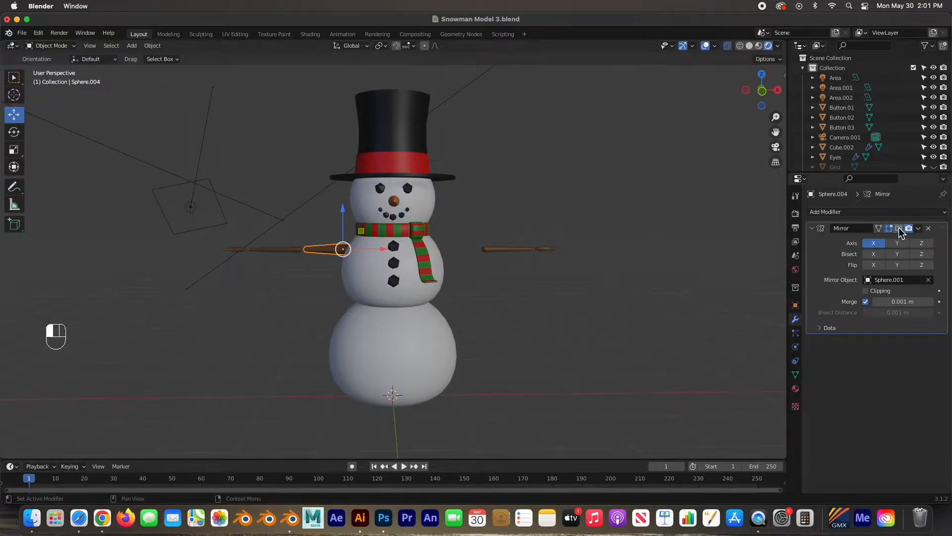
{"action": "left_click", "coordinate": [899, 229]}
{"action": "left_click", "coordinate": [899, 229]}
{"action": "left_click", "coordinate": [899, 228]}
{"action": "left_click", "coordinate": [899, 228]}
{"action": "left_click", "coordinate": [899, 229]}
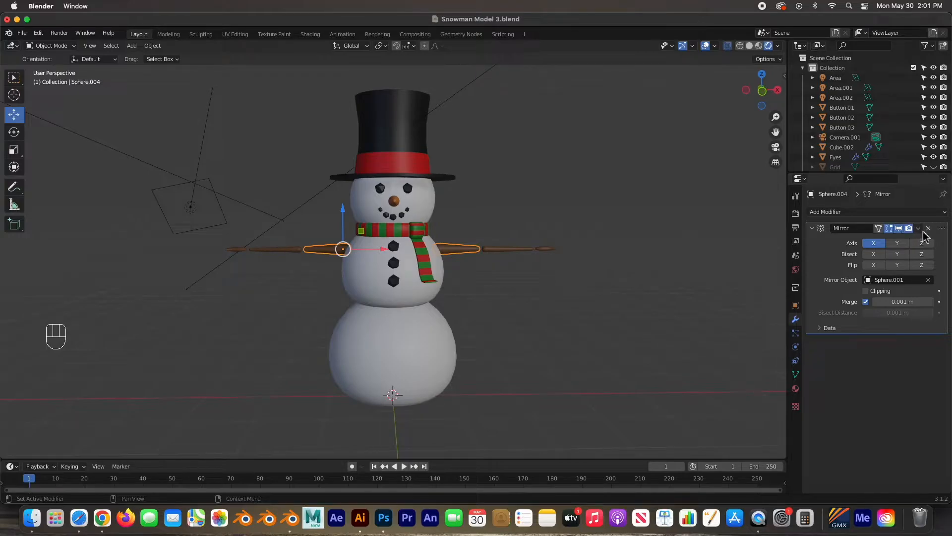
Apply the Mirror modifier on the upper arms and on the forearms.
{"action": "left_click", "coordinate": [921, 229]}
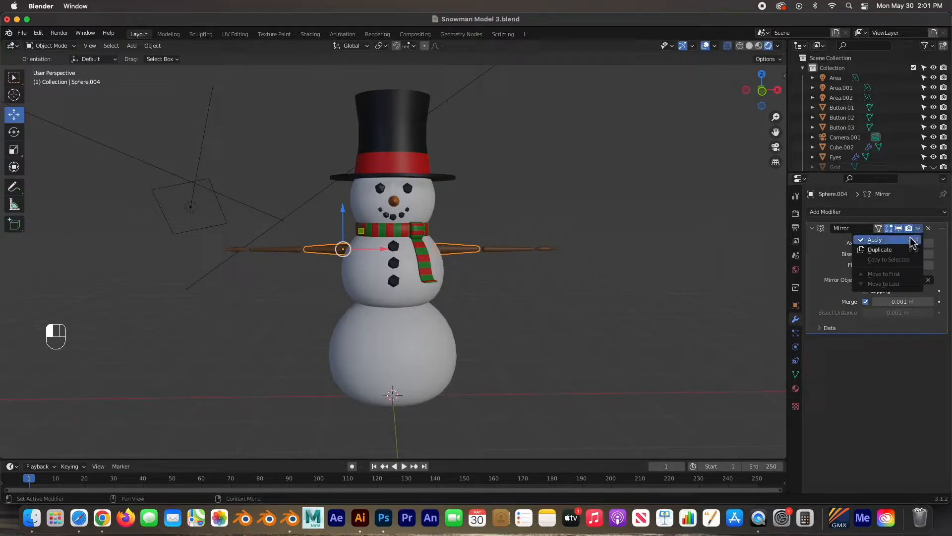
{"action": "left_click", "coordinate": [904, 243]}
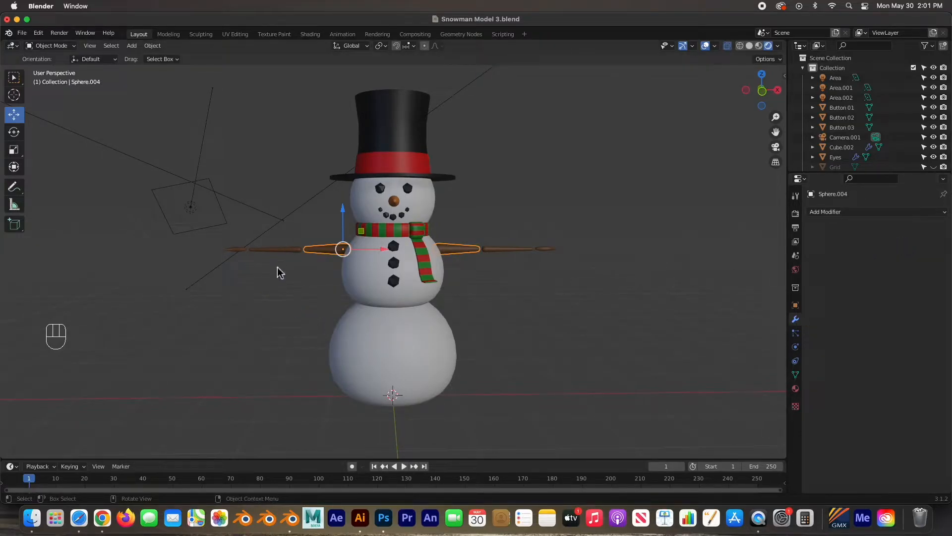
{"action": "left_click", "coordinate": [292, 249]}
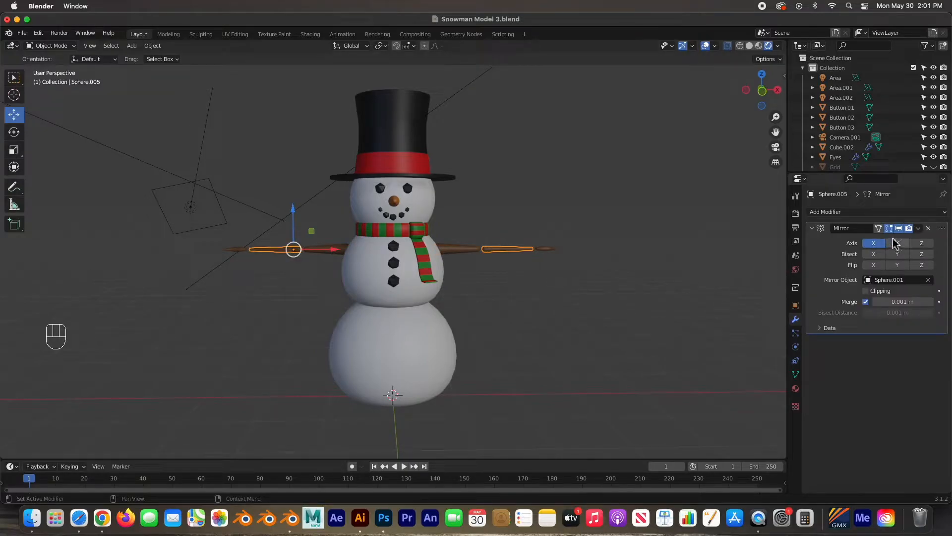
{"action": "left_click", "coordinate": [919, 229]}
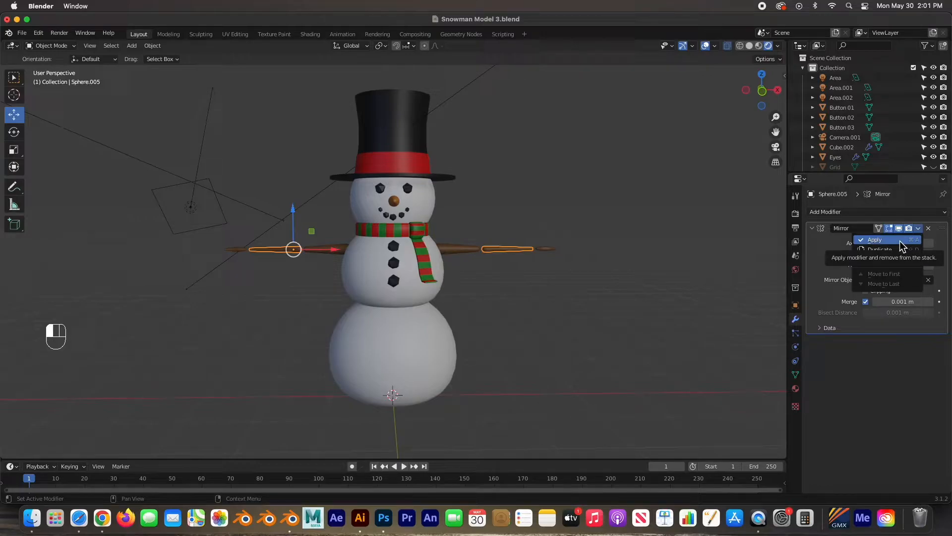
{"action": "left_click", "coordinate": [902, 245]}
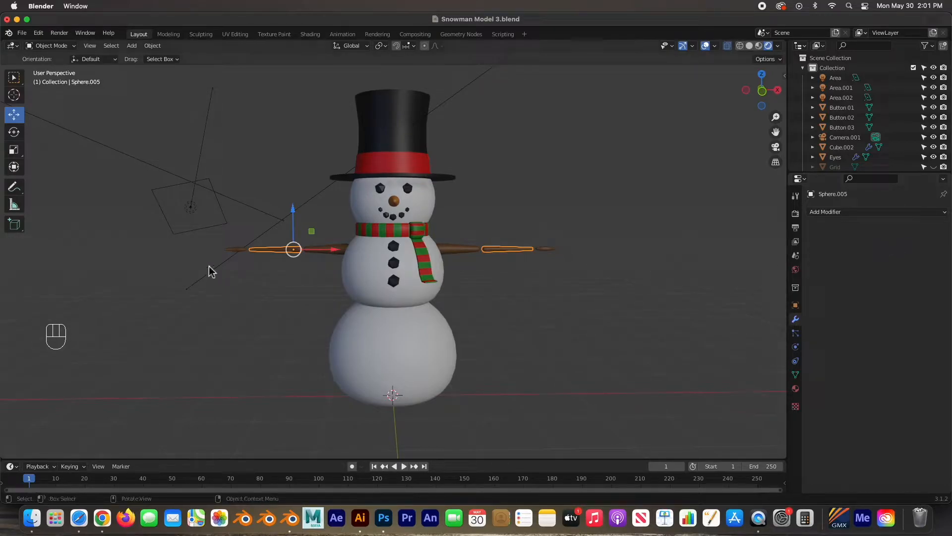
Apply the Subdivision modifier and the Mirror modifier on the snowman's hands.
{"action": "left_click", "coordinate": [238, 251]}
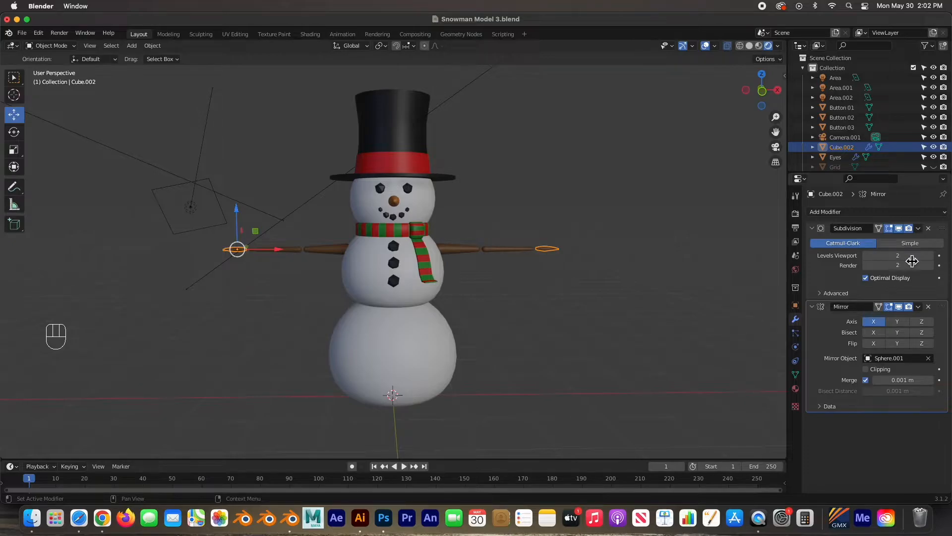
{"action": "left_click", "coordinate": [918, 229]}
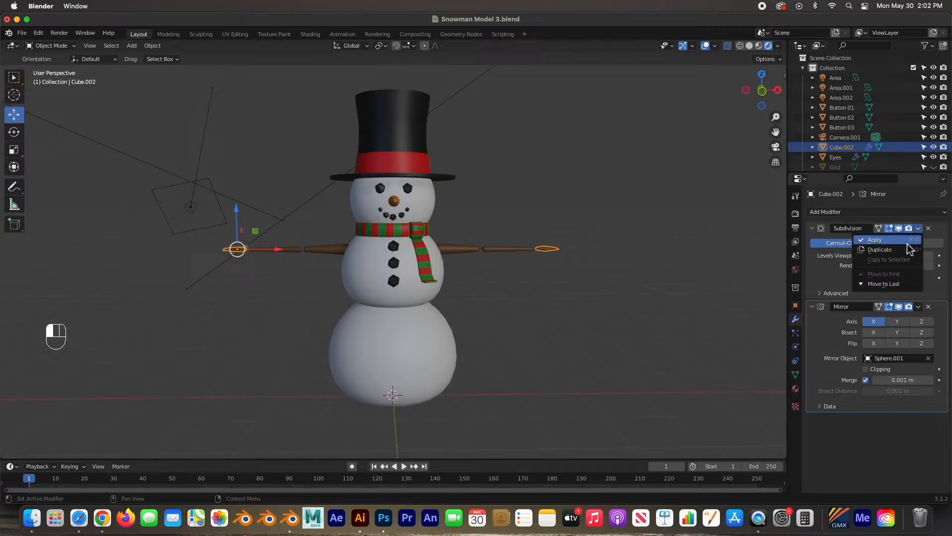
{"action": "left_click", "coordinate": [875, 240]}
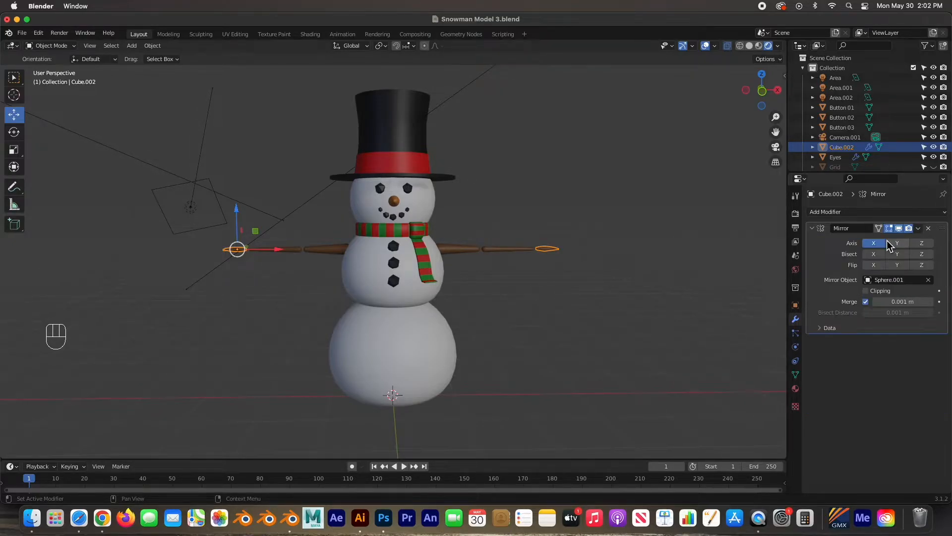
{"action": "left_click", "coordinate": [919, 229]}
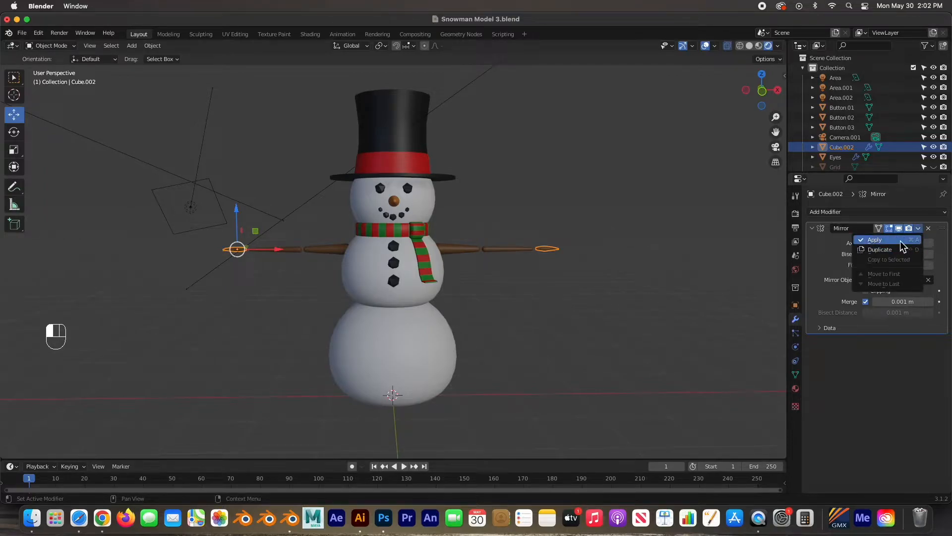
{"action": "left_click", "coordinate": [901, 241]}
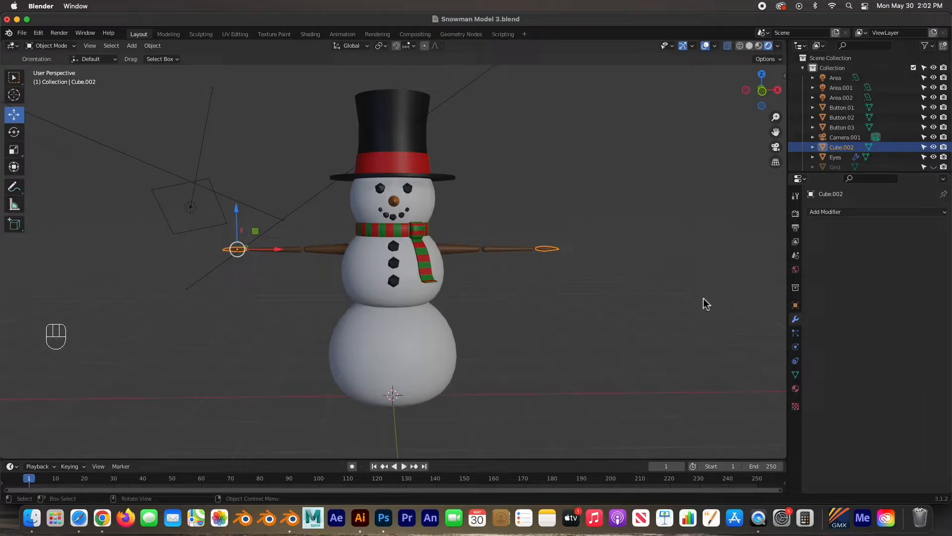
Apply the Mirror modifier on the snowman's eyes.
{"action": "left_click", "coordinate": [383, 190]}
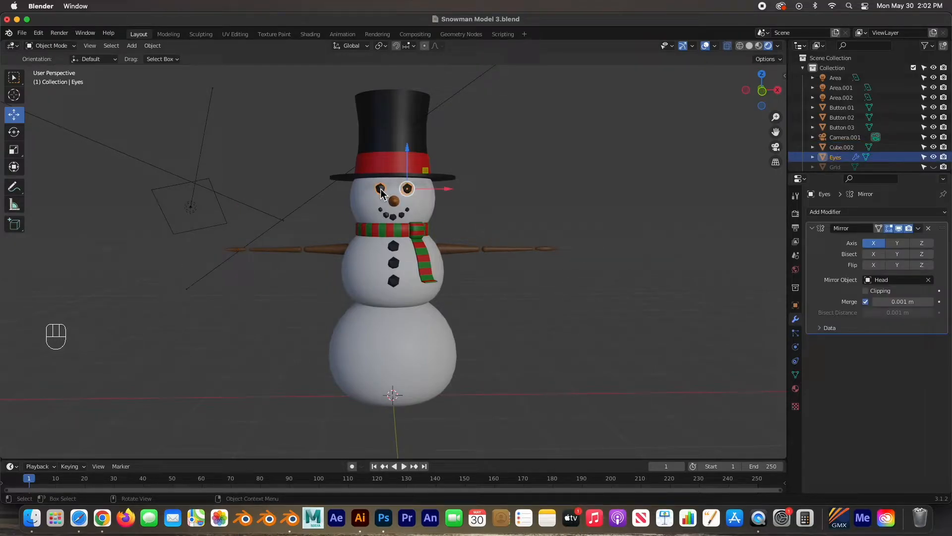
{"action": "left_click", "coordinate": [919, 229]}
{"action": "left_click", "coordinate": [910, 242]}
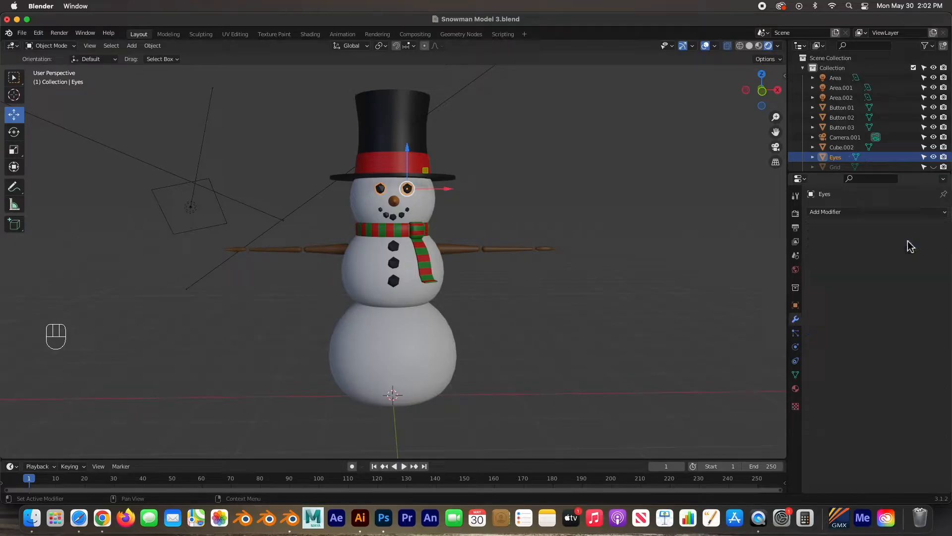
Apply the Mirror modifier on the mouth pieces Mouth 02 and Mouth 03.
{"action": "left_click", "coordinate": [404, 219]}
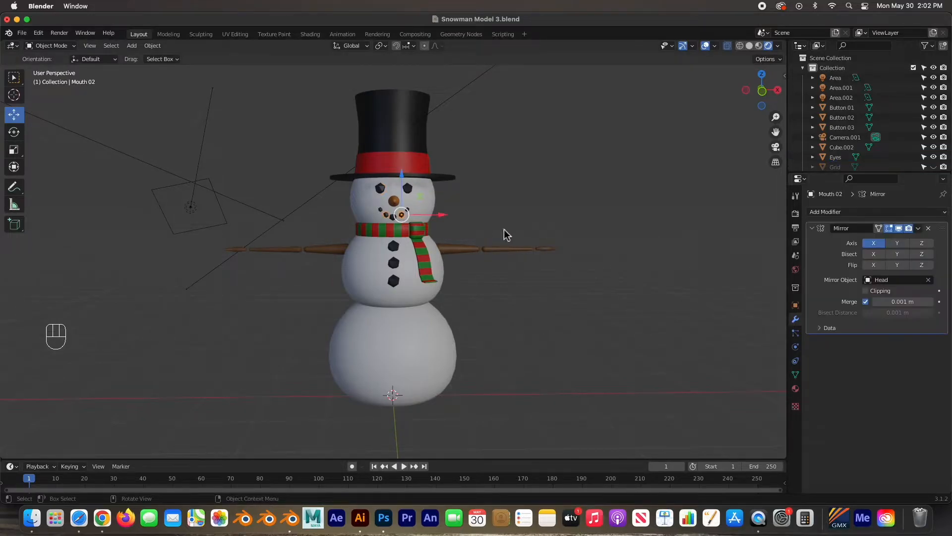
{"action": "left_click", "coordinate": [918, 229]}
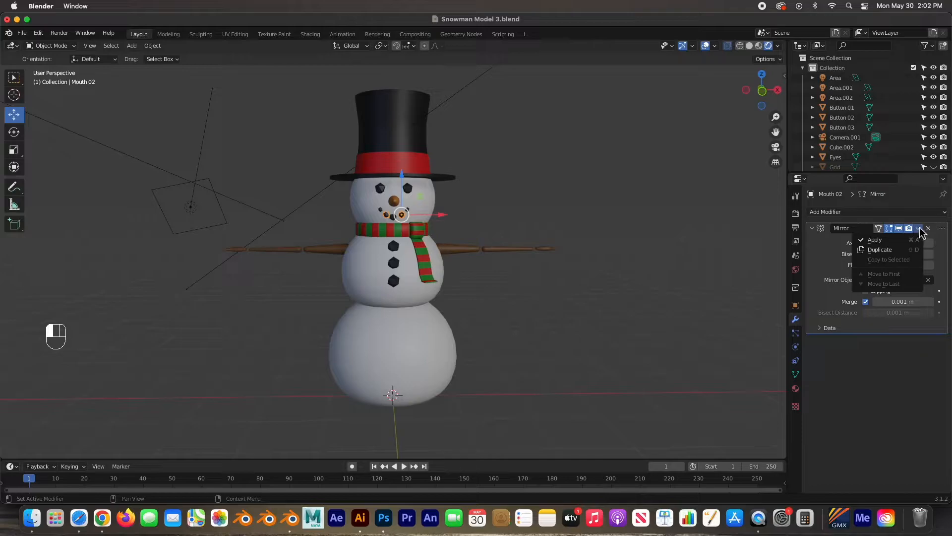
{"action": "left_click", "coordinate": [883, 242]}
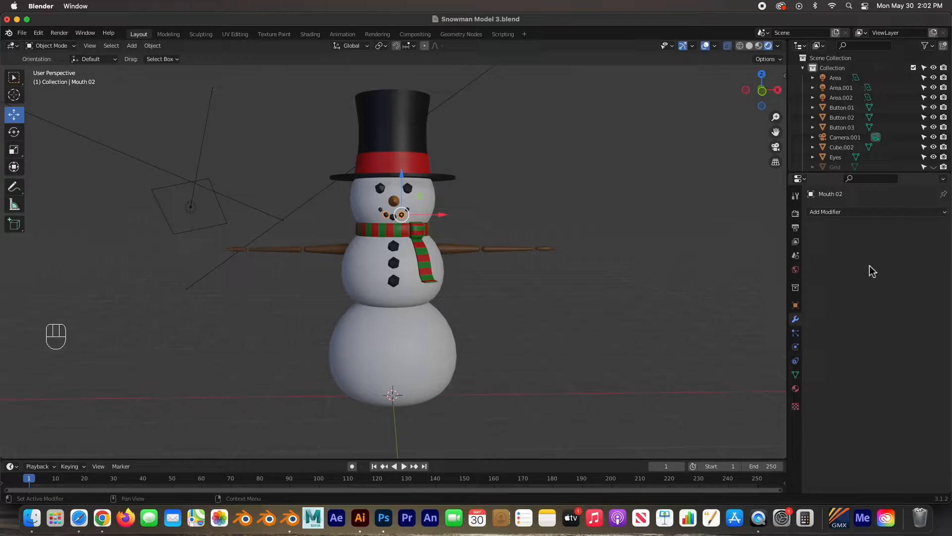
{"action": "left_click", "coordinate": [408, 214]}
{"action": "left_click", "coordinate": [918, 229]}
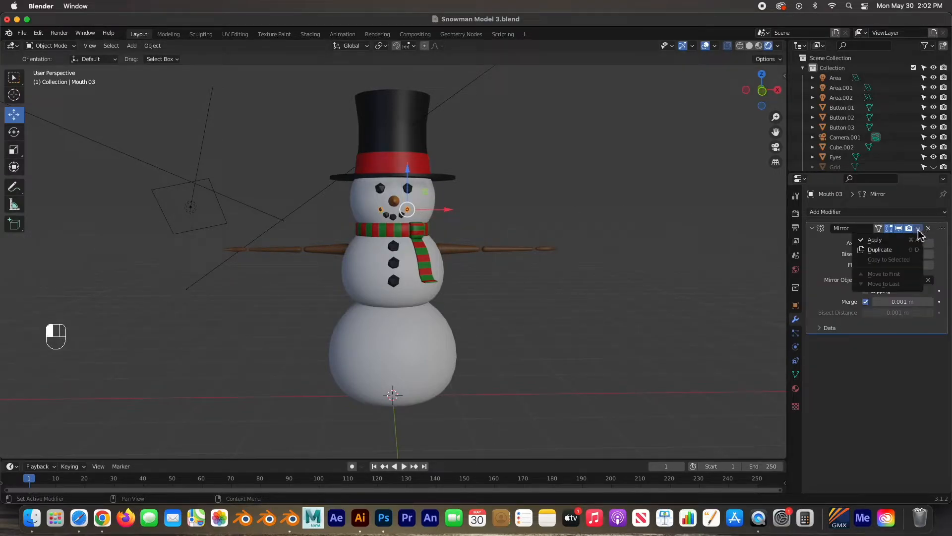
{"action": "left_click", "coordinate": [878, 241]}
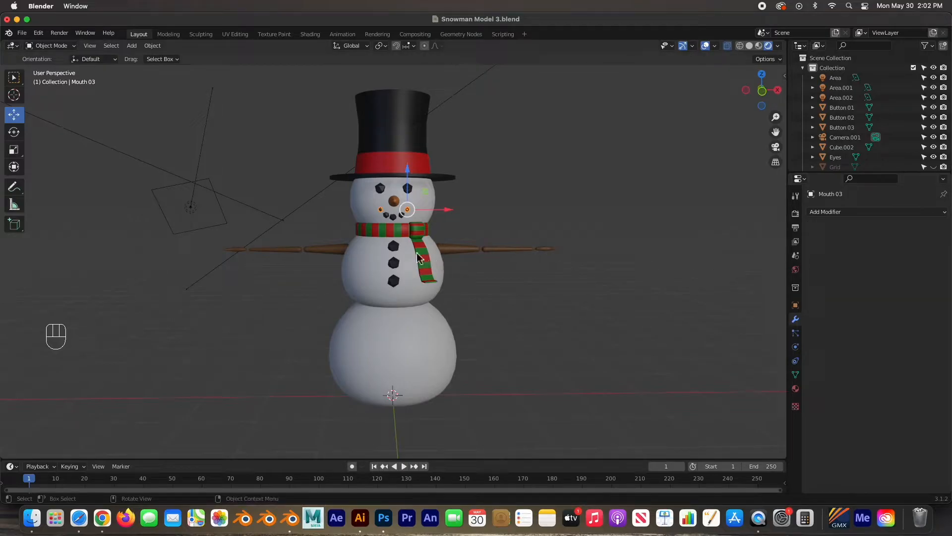
Check the buttons, the body spheres and the upper arms for remaining modifiers.
{"action": "left_click", "coordinate": [395, 247]}
{"action": "left_click", "coordinate": [393, 263]}
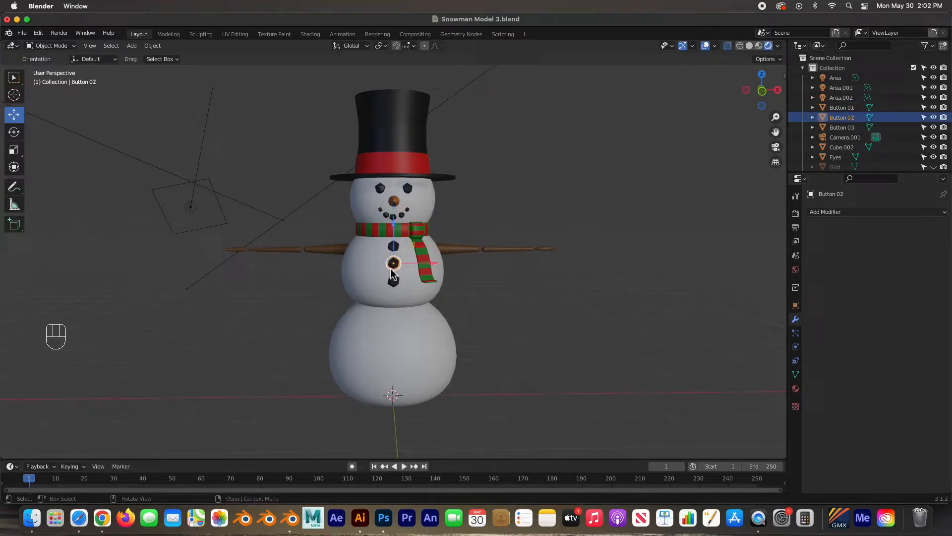
{"action": "left_click", "coordinate": [363, 280]}
{"action": "left_click", "coordinate": [379, 328]}
{"action": "left_click", "coordinate": [471, 252]}
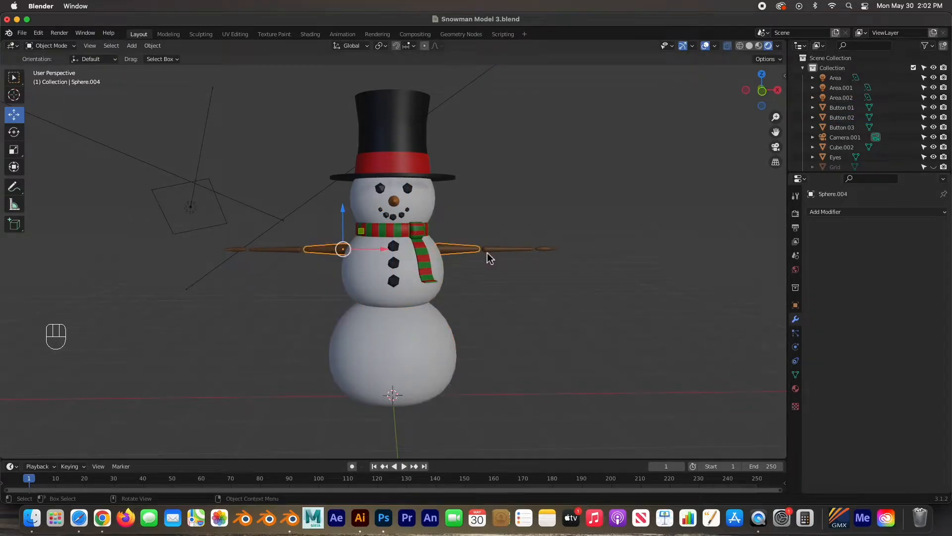
{"action": "left_click", "coordinate": [492, 290]}
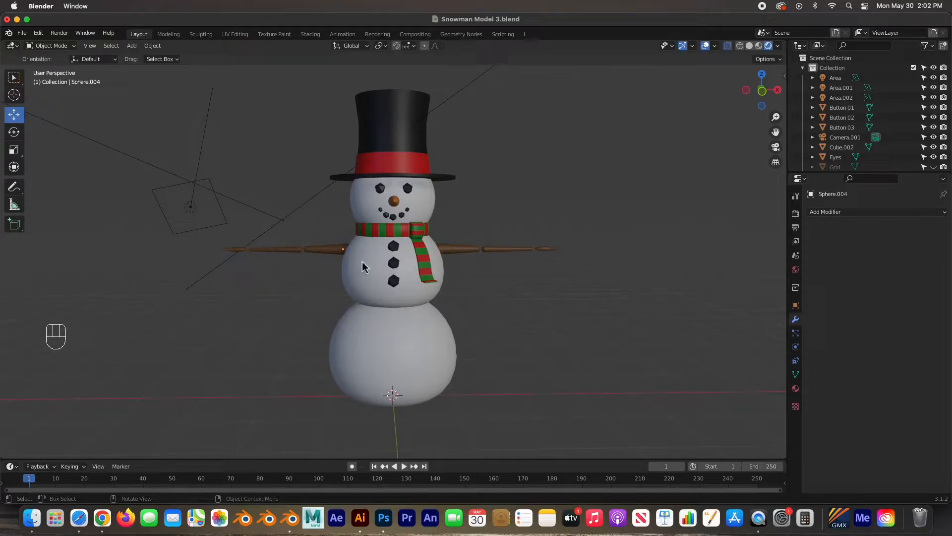
Separate the upper arm on the scarf-tail side into its own object using its linked geometry, and return to Object Mode.
{"action": "left_click", "coordinate": [333, 251]}
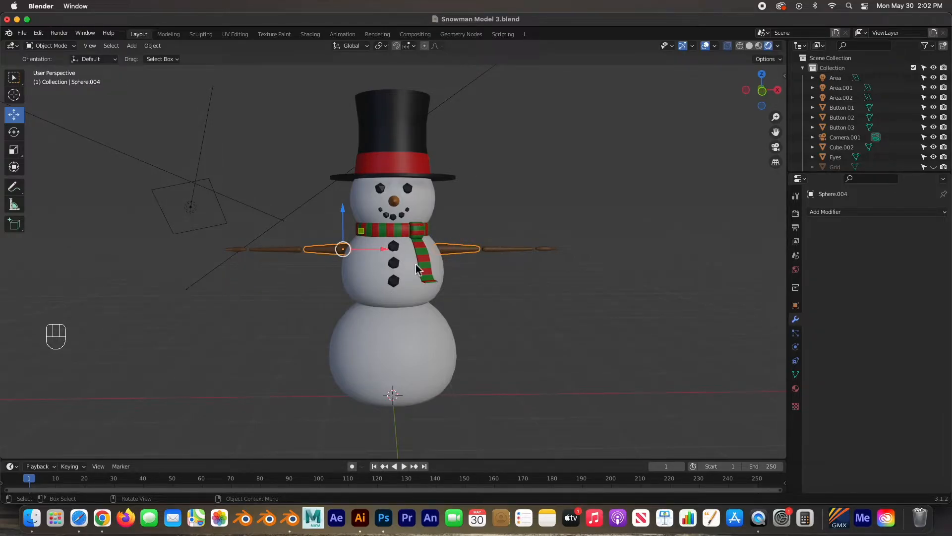
{"action": "scroll", "coordinate": [412, 268], "scroll_direction": "up", "scroll_amount": 3}
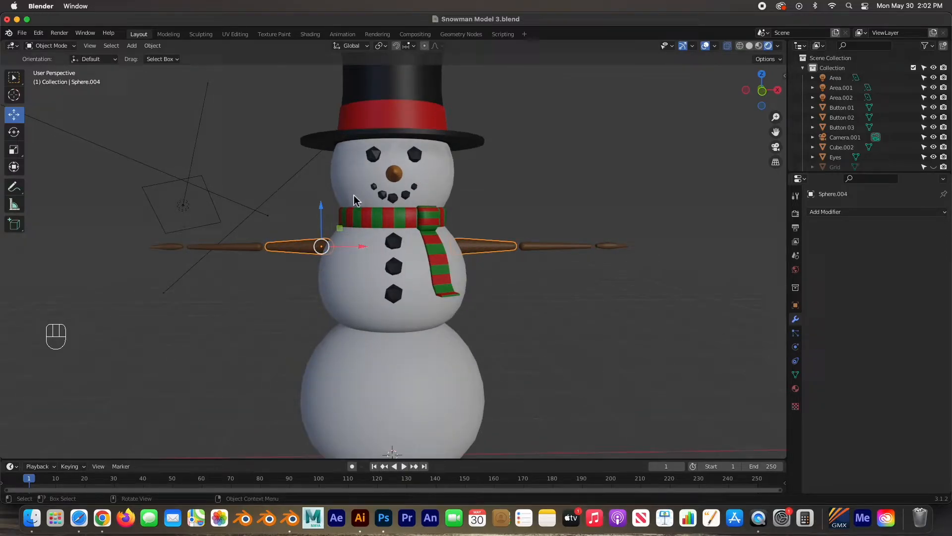
{"action": "left_click", "coordinate": [305, 259]}
{"action": "left_click", "coordinate": [304, 251]}
{"action": "left_click", "coordinate": [302, 281]}
{"action": "left_click", "coordinate": [300, 250]}
{"action": "key", "text": "Tab"}
{"action": "left_click", "coordinate": [486, 283]}
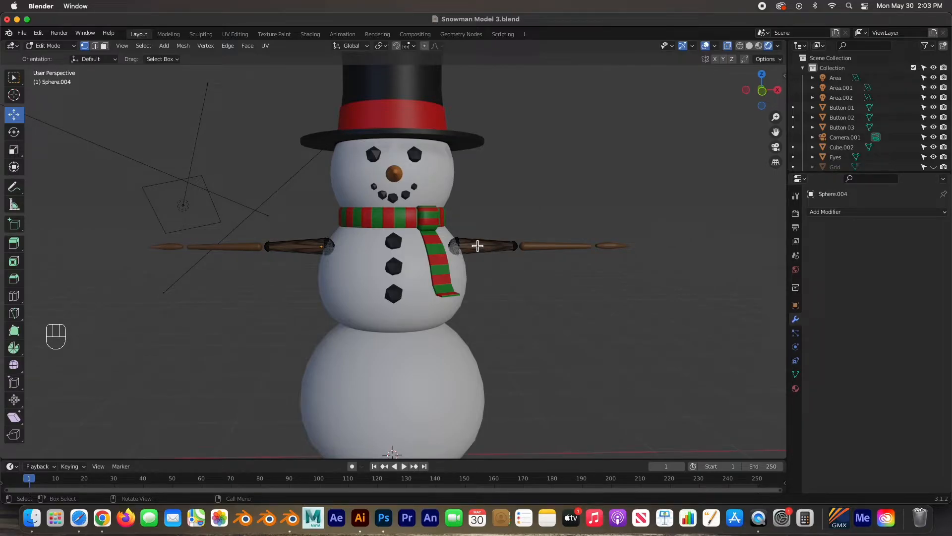
{"action": "key", "text": "l"}
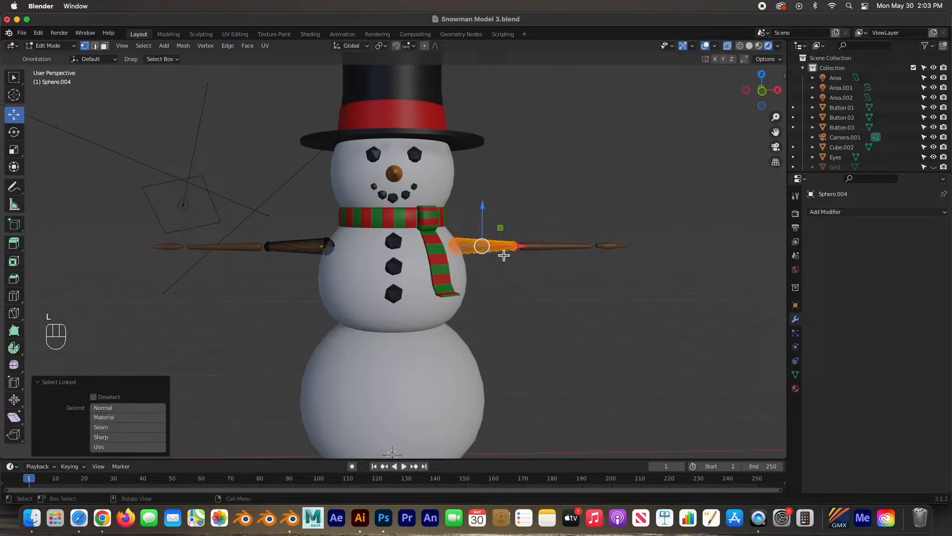
{"action": "key", "text": "super+p"}
{"action": "key", "text": "p"}
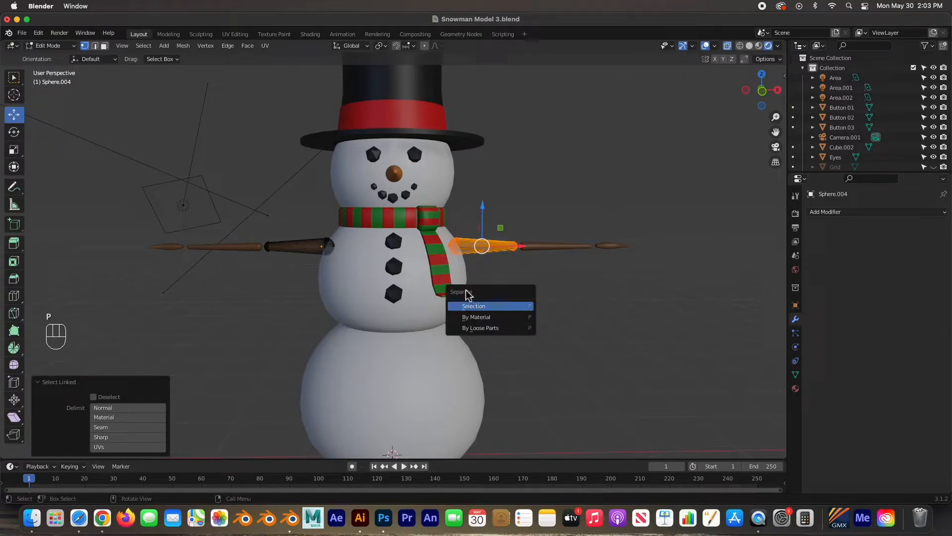
{"action": "left_click", "coordinate": [469, 307]}
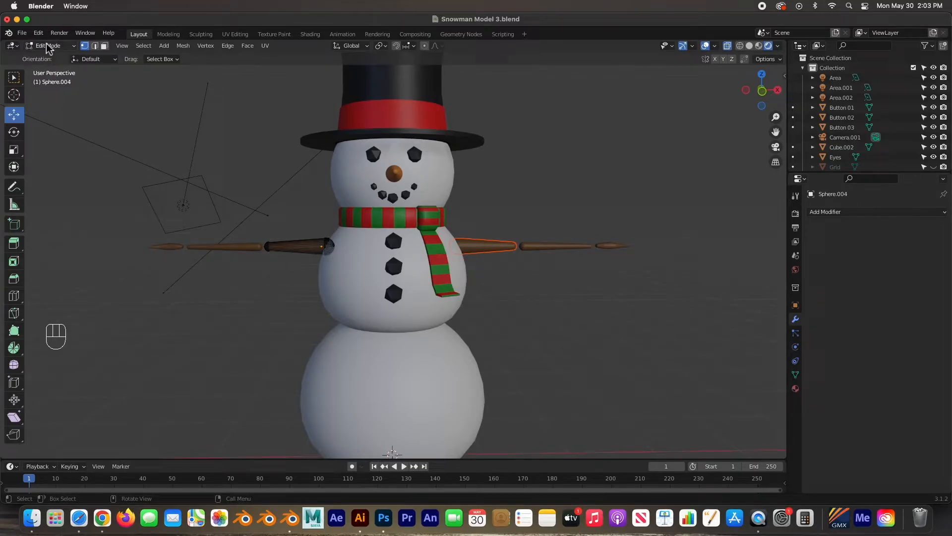
{"action": "key", "text": "Tab"}
Select each upper arm and the forearms in turn to check which parts are separate objects.
{"action": "left_click", "coordinate": [293, 285]}
{"action": "left_click", "coordinate": [303, 251]}
{"action": "left_click", "coordinate": [479, 251]}
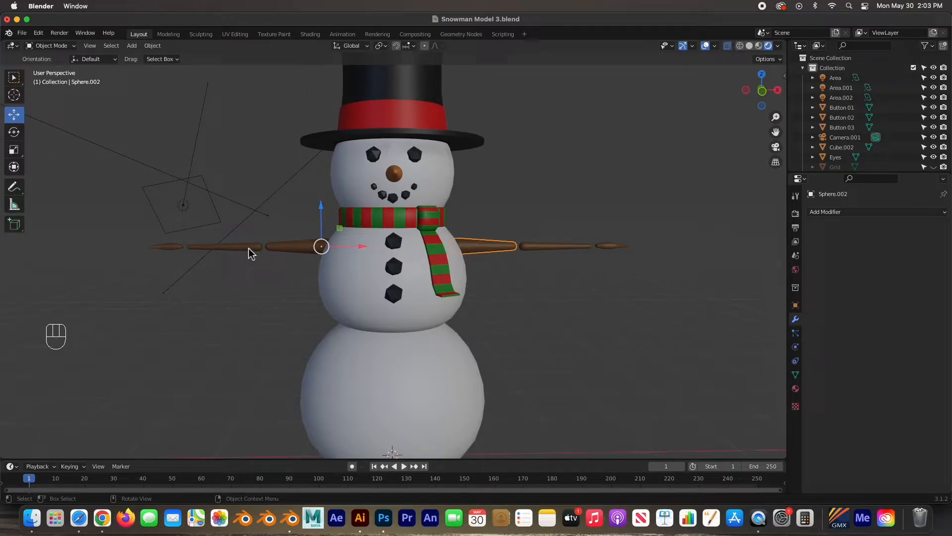
{"action": "left_click", "coordinate": [251, 251], "text": "shift"}
Move the forearms freely to test whether both sides move together, and undo the move.
{"action": "key", "text": "g"}
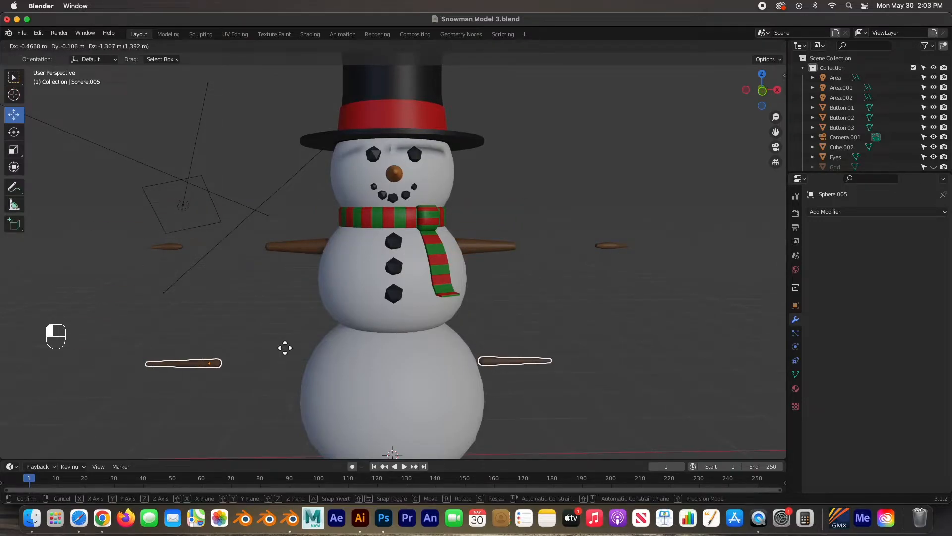
{"action": "left_click", "coordinate": [308, 314]}
{"action": "key", "text": "super+z"}
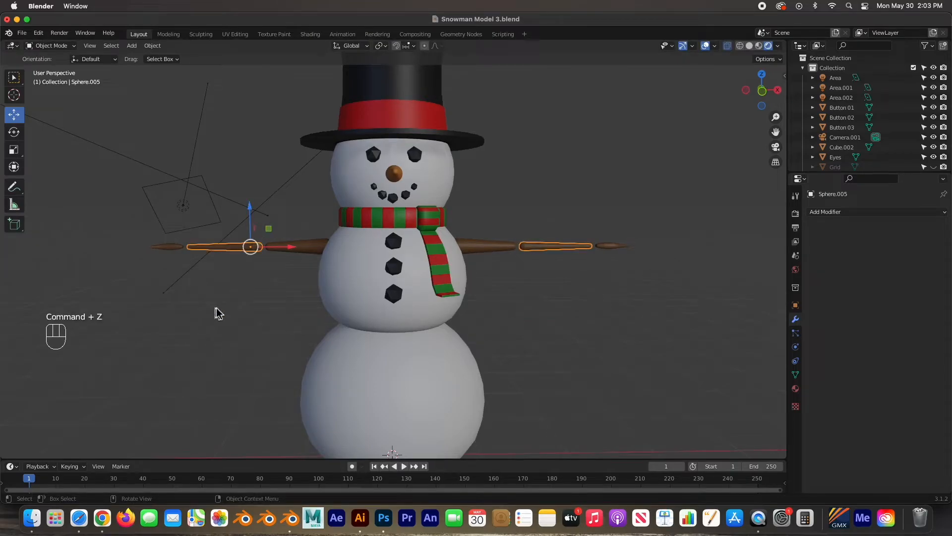
Separate the forearm on the scarf-tail side into its own object using its linked geometry, and return to Object Mode.
{"action": "key", "text": "Tab"}
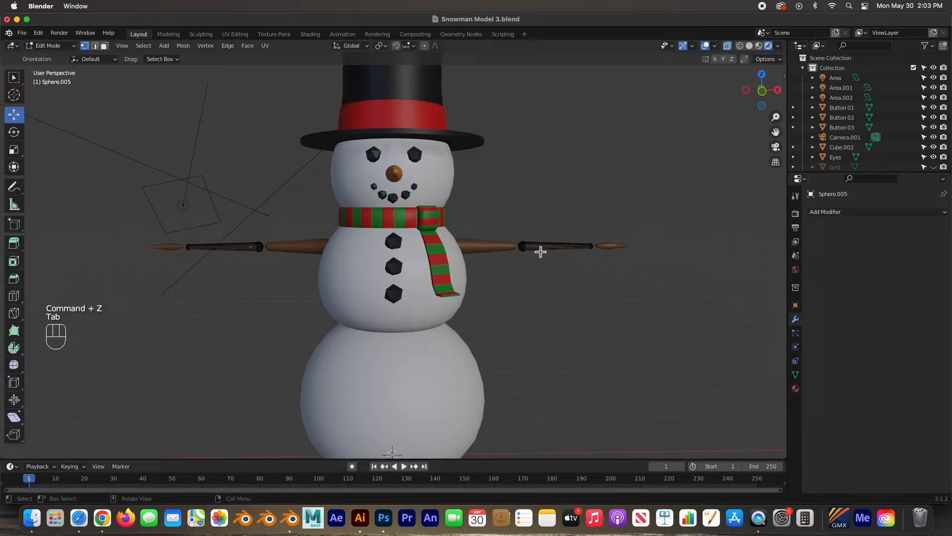
{"action": "key", "text": "l"}
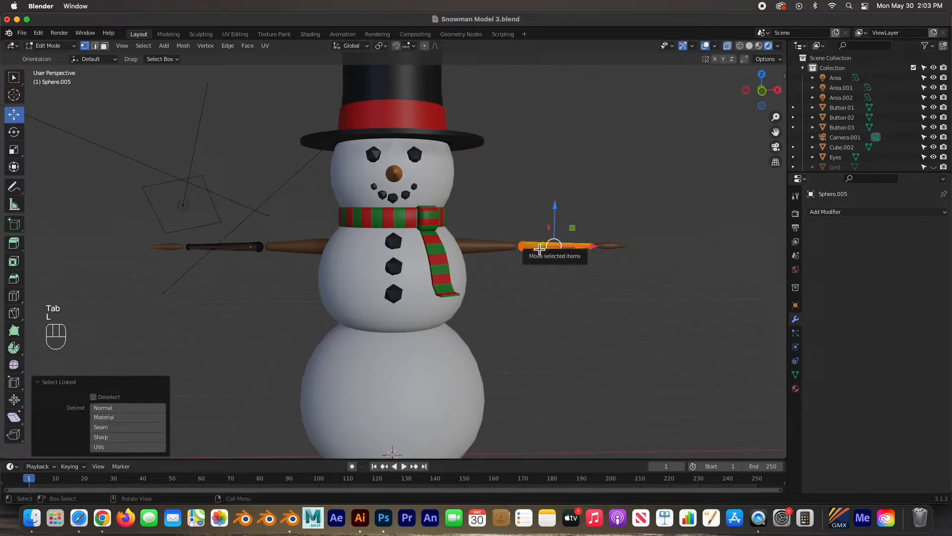
{"action": "key", "text": "p"}
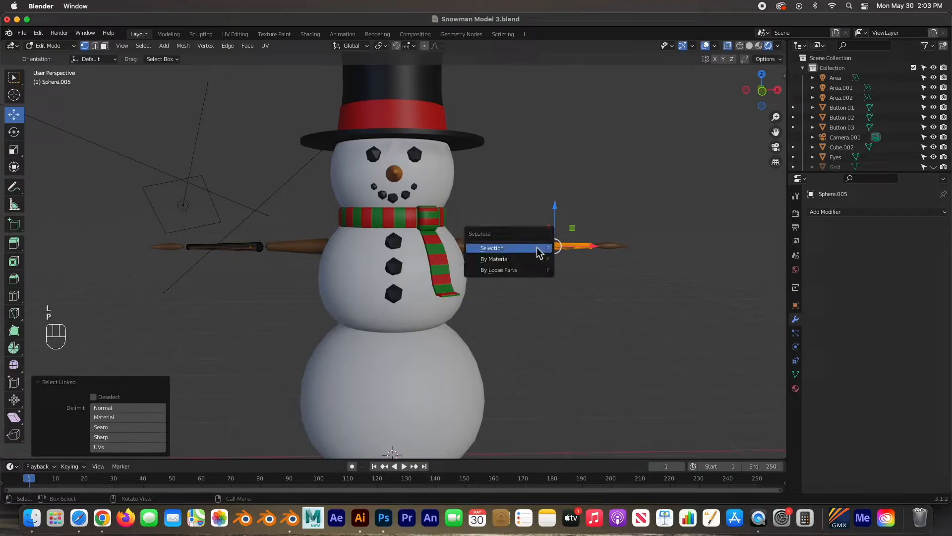
{"action": "left_click", "coordinate": [492, 247]}
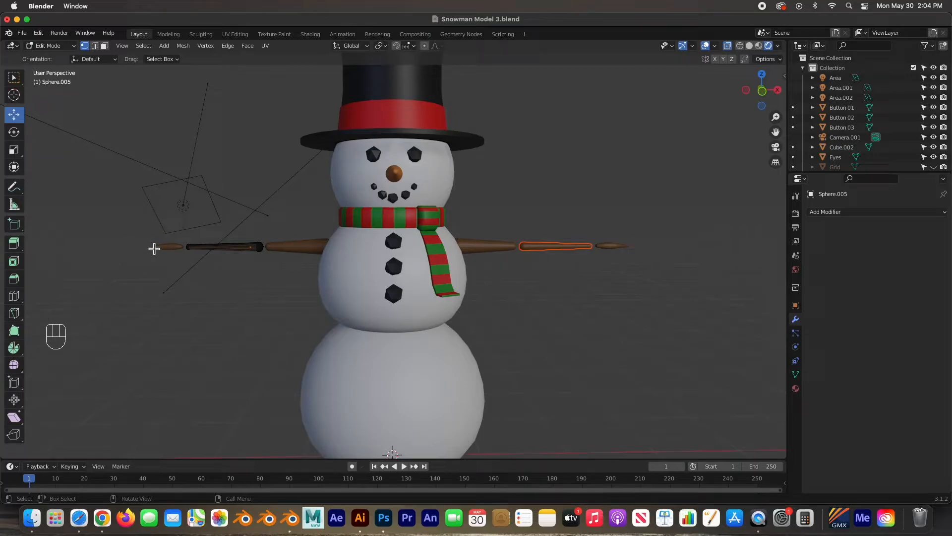
{"action": "key", "text": "Tab"}
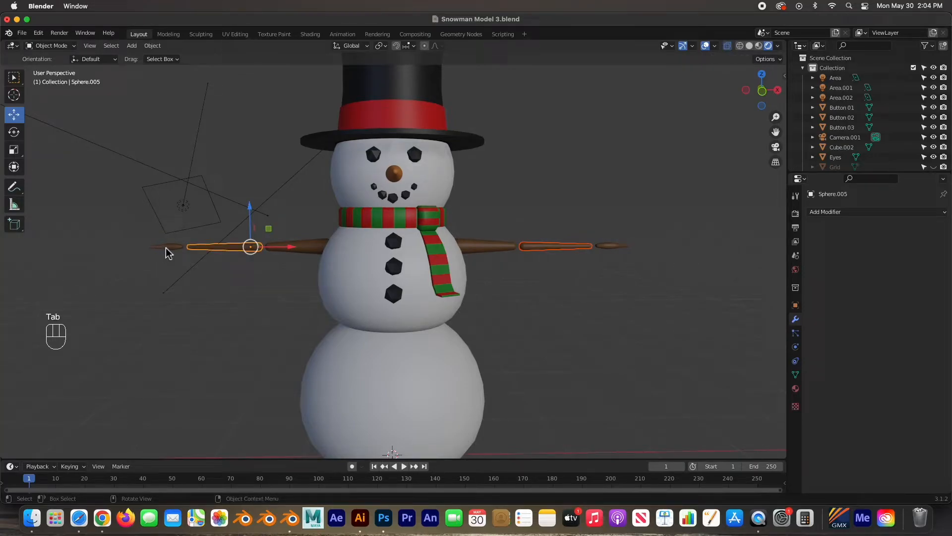
Separate the hand on the scarf-tail side into its own object using its linked geometry, and return to Object Mode.
{"action": "left_click", "coordinate": [167, 248]}
{"action": "key", "text": "Tab"}
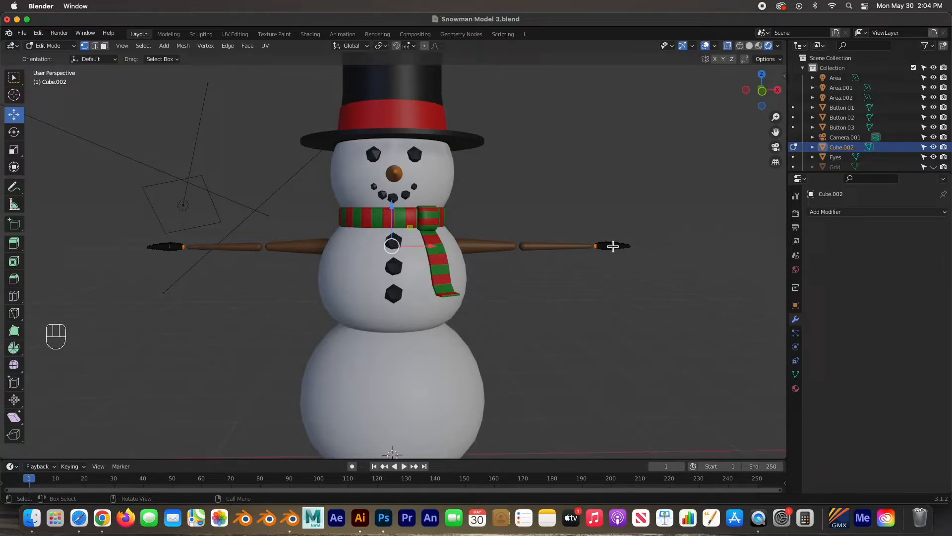
{"action": "key", "text": "l"}
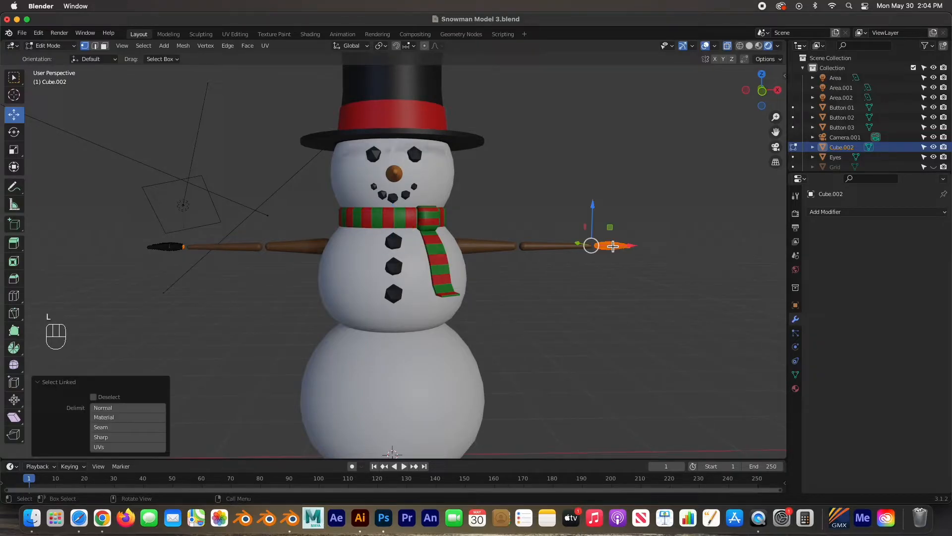
{"action": "left_click", "coordinate": [216, 282]}
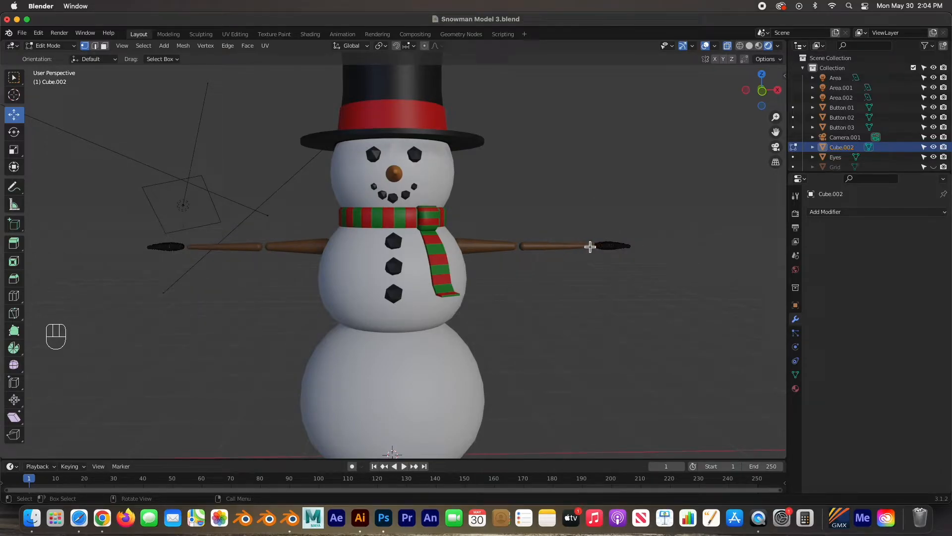
{"action": "key", "text": "l"}
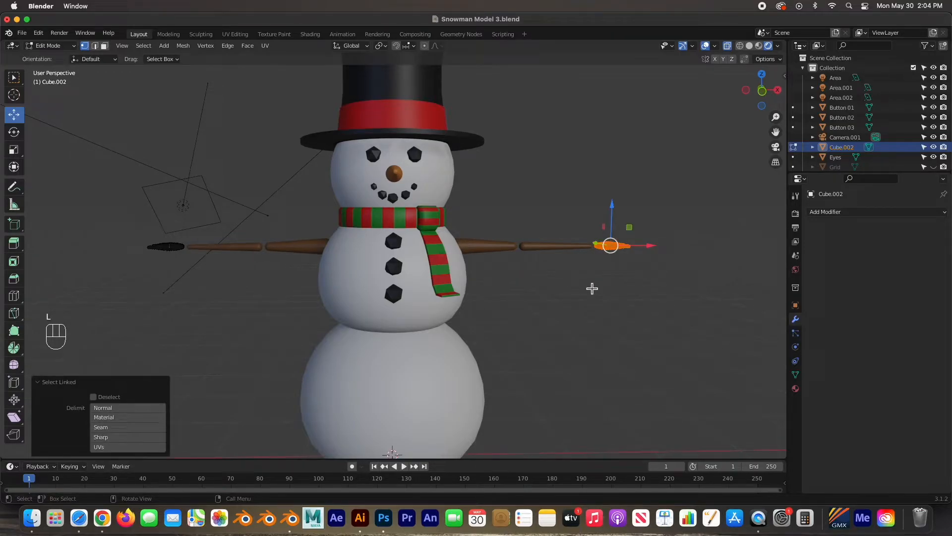
{"action": "key", "text": "p"}
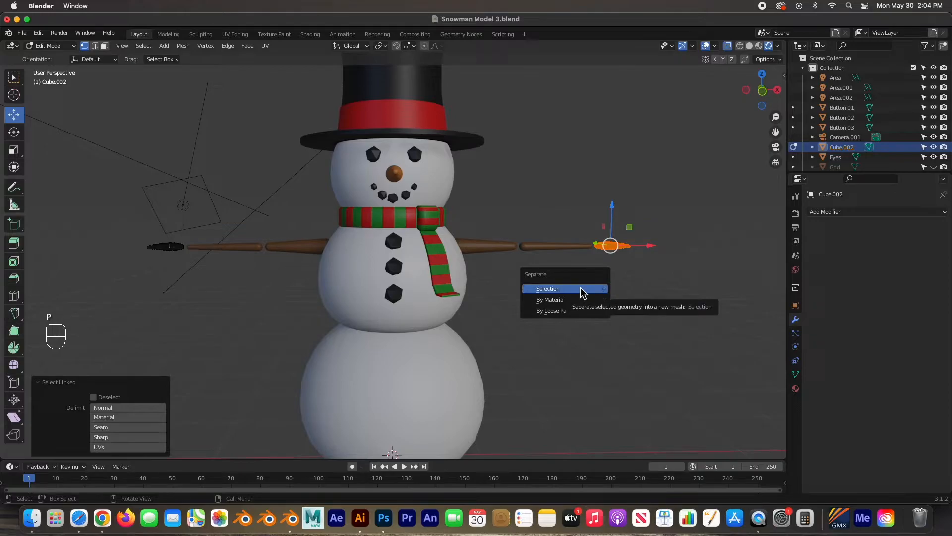
{"action": "left_click", "coordinate": [581, 289]}
{"action": "key", "text": "Tab"}
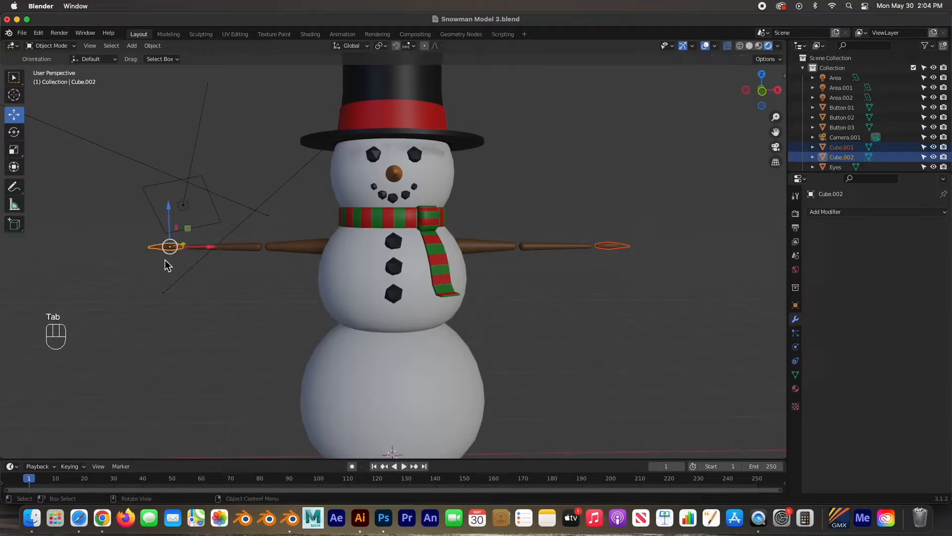
Select each hand, forearm and upper arm in turn to check that they are separate objects and where their origins sit.
{"action": "left_click", "coordinate": [160, 255]}
{"action": "left_click", "coordinate": [166, 251]}
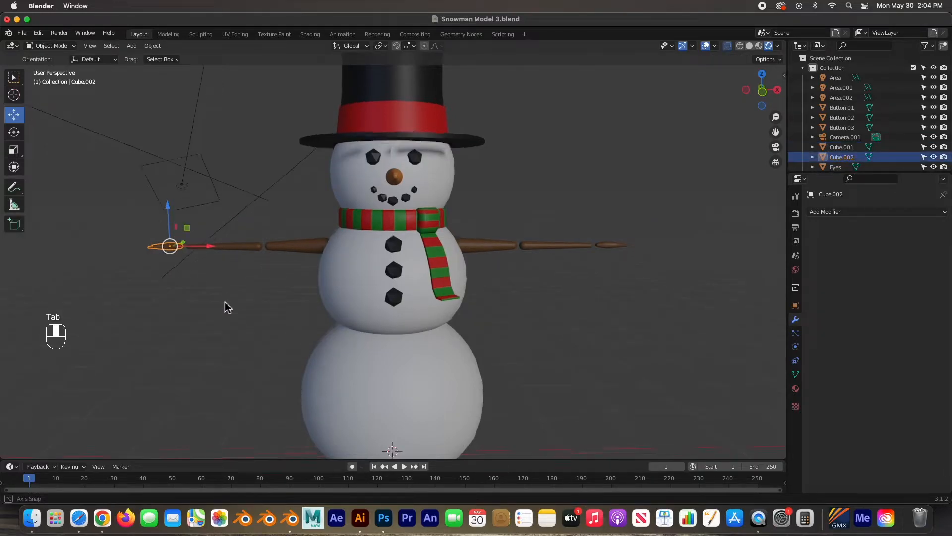
{"action": "middle_click_drag", "start_coordinate": [223, 304], "coordinate": [225, 319]}
{"action": "left_click", "coordinate": [251, 246]}
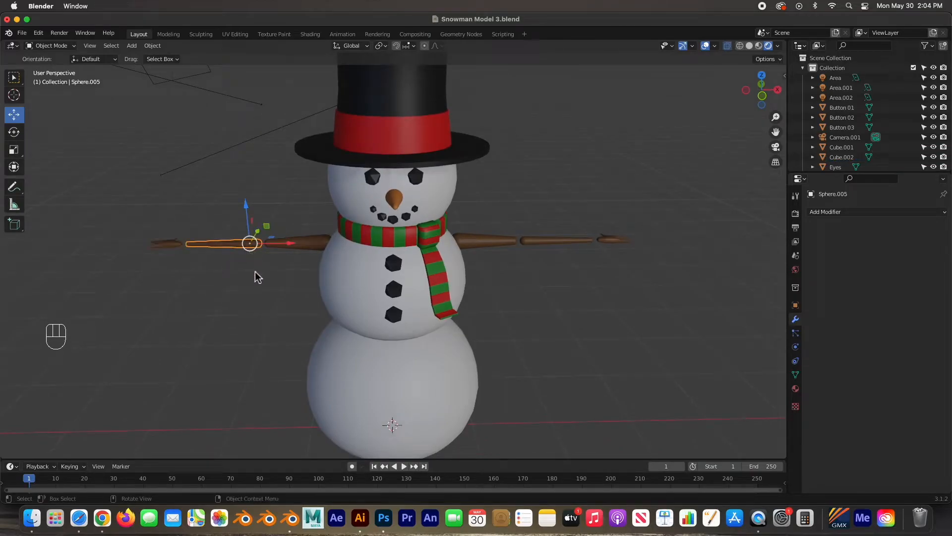
{"action": "left_click", "coordinate": [311, 244]}
{"action": "left_click", "coordinate": [482, 245]}
{"action": "left_click", "coordinate": [560, 243]}
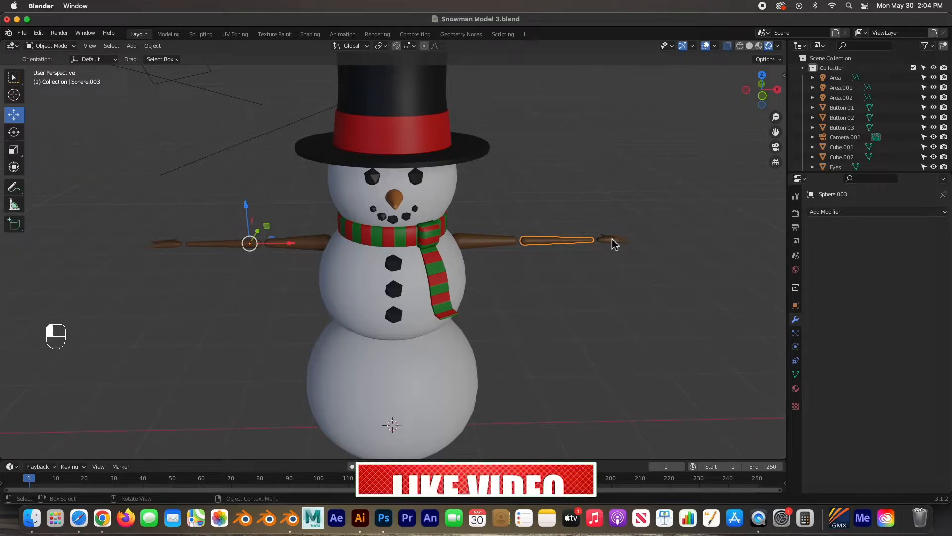
{"action": "left_click", "coordinate": [614, 241]}
{"action": "middle_click_drag", "start_coordinate": [540, 299], "coordinate": [585, 265]}
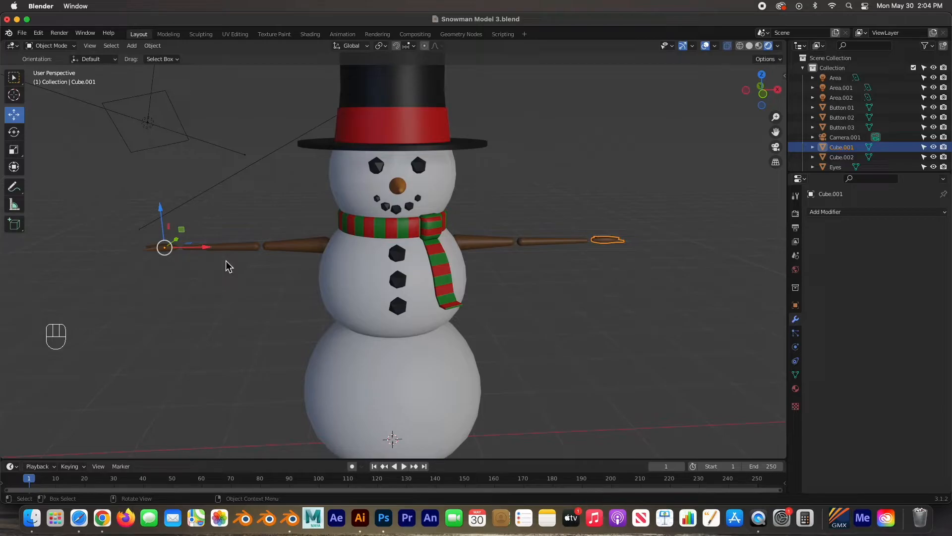
{"action": "left_click", "coordinate": [534, 241]}
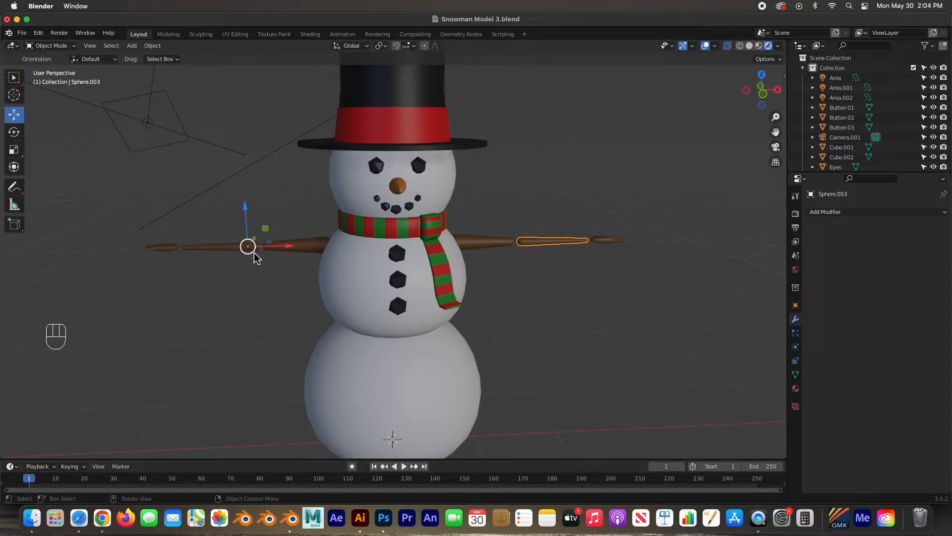
{"action": "left_click", "coordinate": [470, 246]}
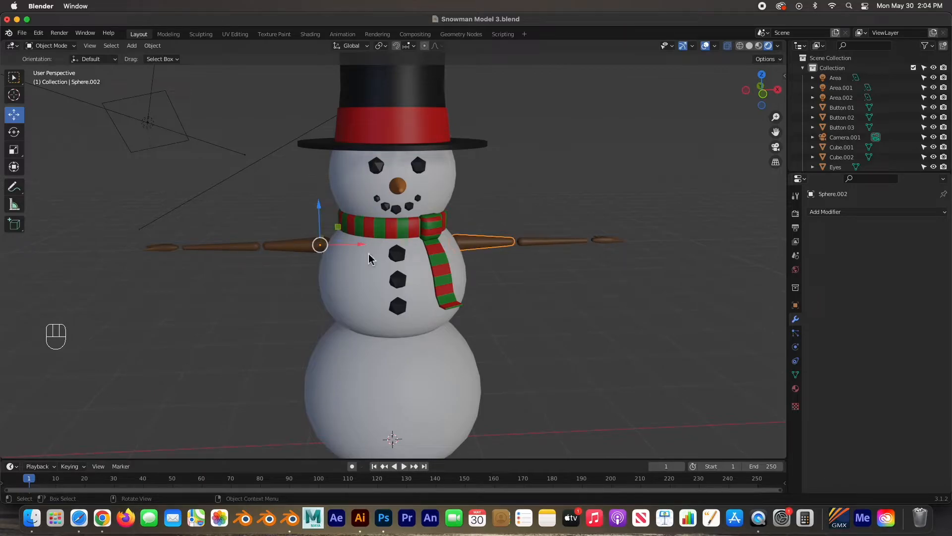
{"action": "middle_click_drag", "start_coordinate": [329, 284], "coordinate": [329, 277]}
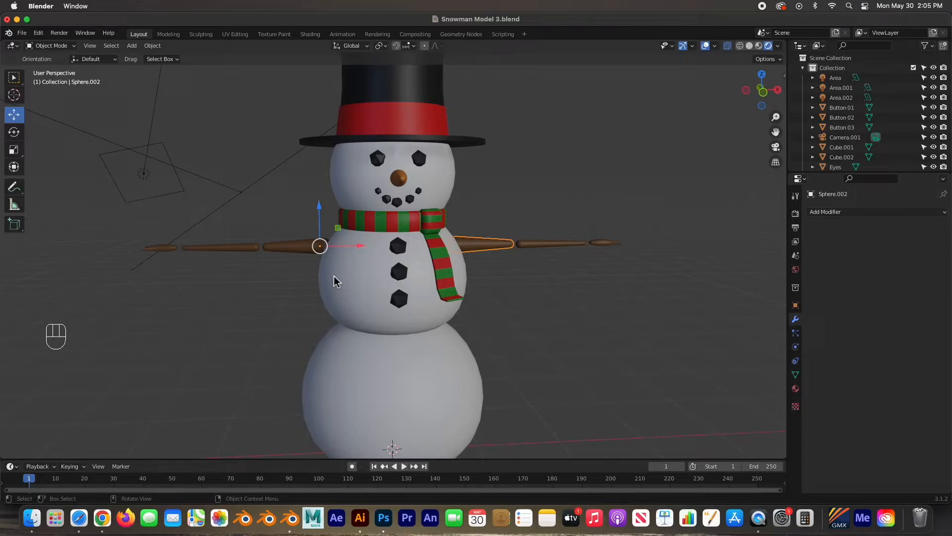
Enable origin-only transforms and, in front view, move the scarf-tail-side upper arm's origin about 1.52 m along X to its shoulder end.
{"action": "key", "text": "KP_1"}
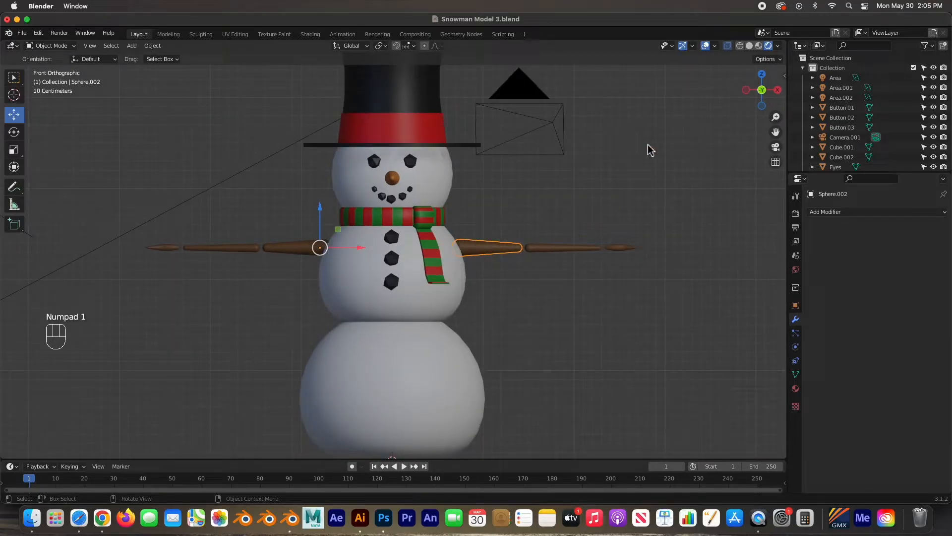
{"action": "left_click", "coordinate": [772, 59]}
{"action": "left_click_drag", "start_coordinate": [360, 255], "coordinate": [498, 251]}
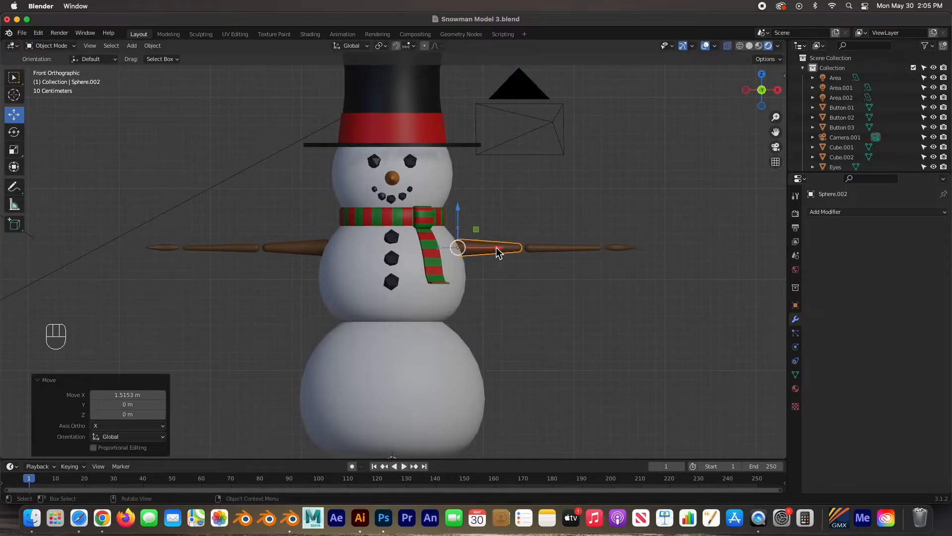
Move the origins of the scarf-tail-side forearm and hand along X to the inner ends of those pieces.
{"action": "left_click", "coordinate": [554, 251]}
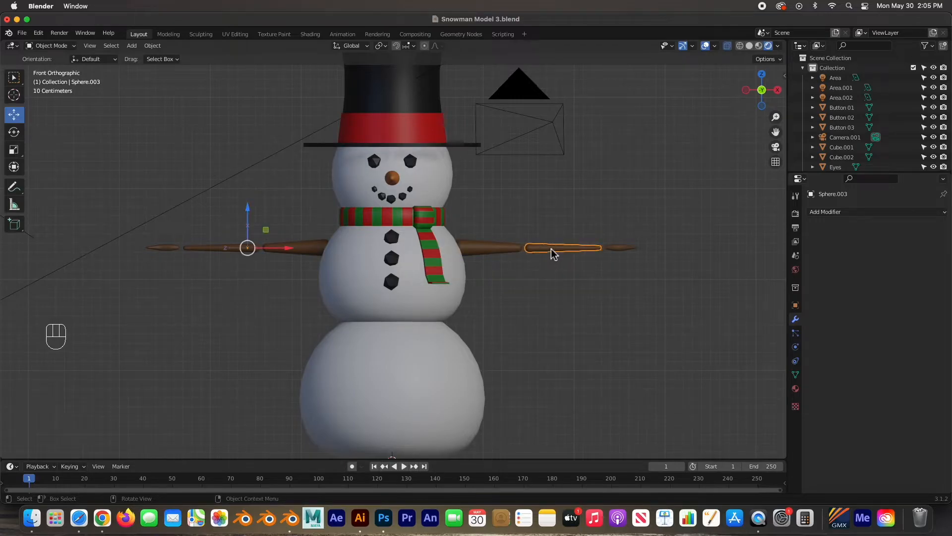
{"action": "left_click_drag", "start_coordinate": [290, 249], "coordinate": [585, 252]}
{"action": "left_click", "coordinate": [629, 249]}
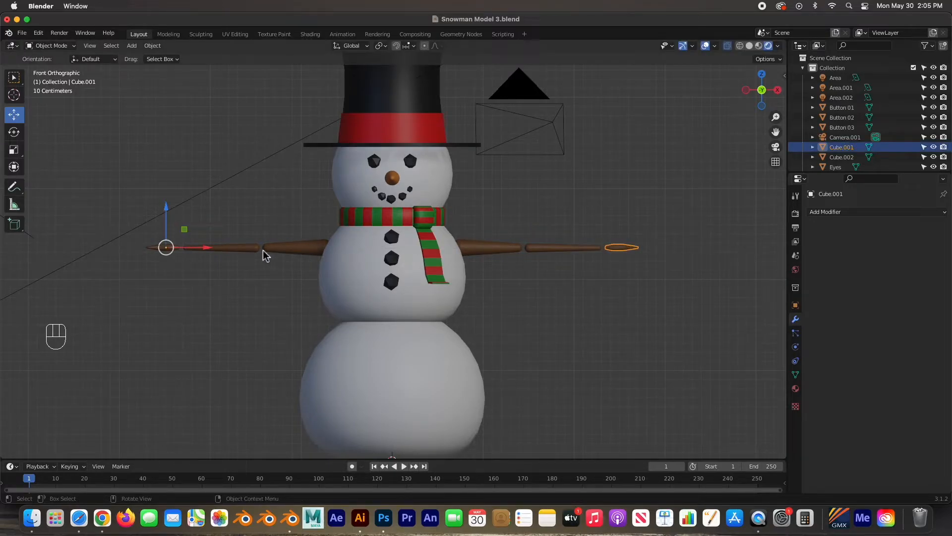
{"action": "left_click_drag", "start_coordinate": [207, 251], "coordinate": [652, 255]}
Shift the origins of the opposite upper arm, forearm and hand slightly toward the body along X, and turn off origin-only transforms.
{"action": "left_click", "coordinate": [299, 251]}
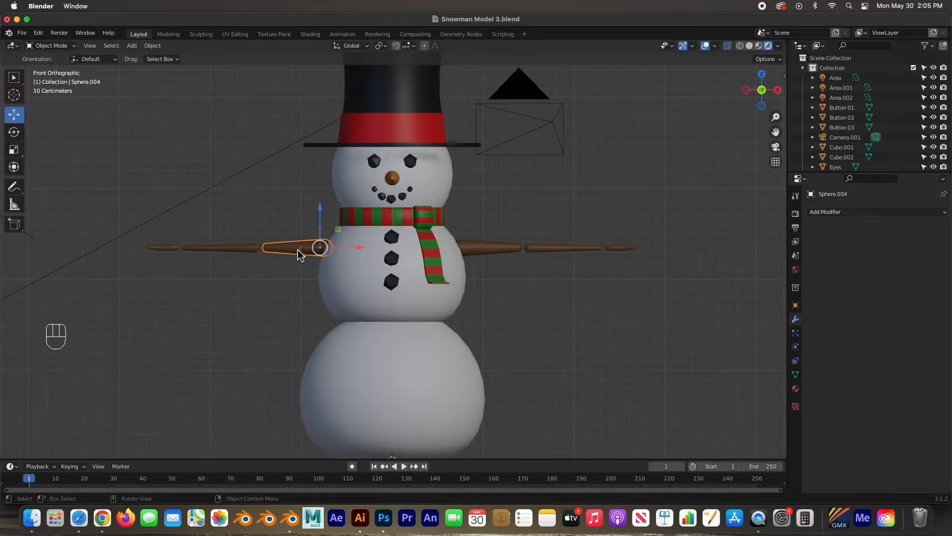
{"action": "left_click_drag", "start_coordinate": [362, 248], "coordinate": [367, 249]}
{"action": "left_click", "coordinate": [248, 251]}
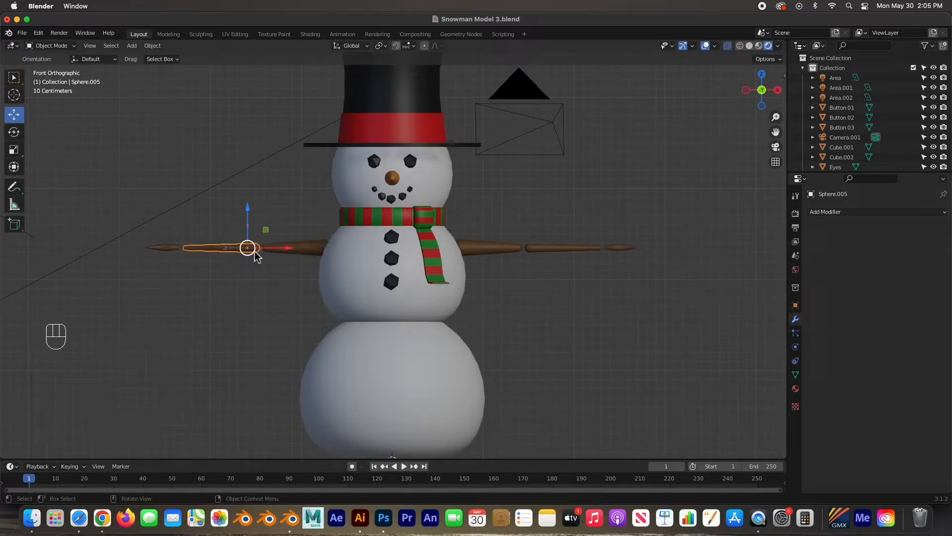
{"action": "left_click_drag", "start_coordinate": [282, 250], "coordinate": [292, 249]}
{"action": "left_click", "coordinate": [163, 252]}
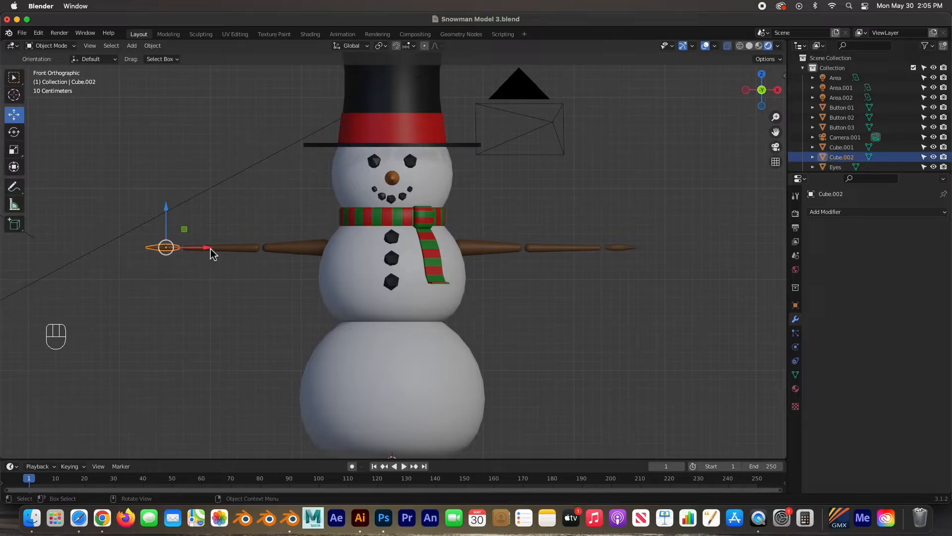
{"action": "left_click_drag", "start_coordinate": [206, 248], "coordinate": [223, 249]}
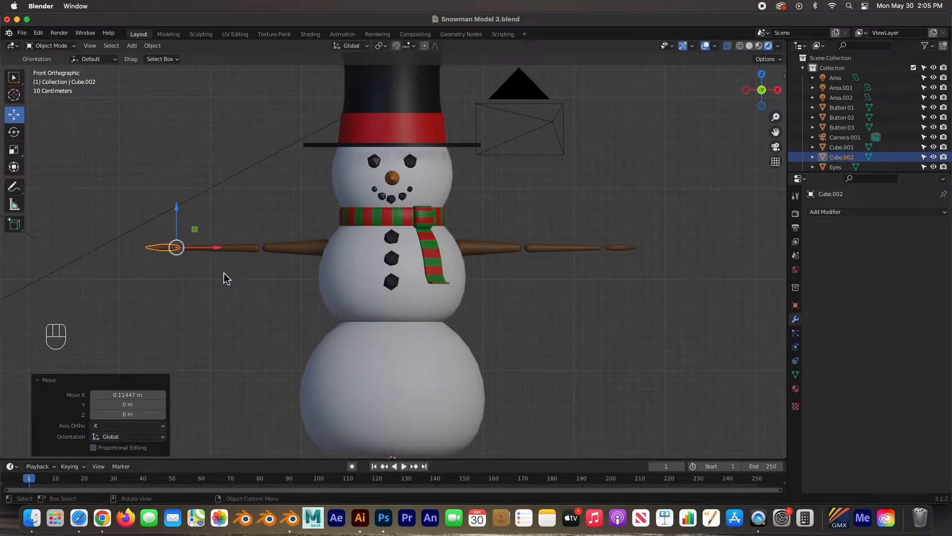
{"action": "left_click", "coordinate": [765, 59]}
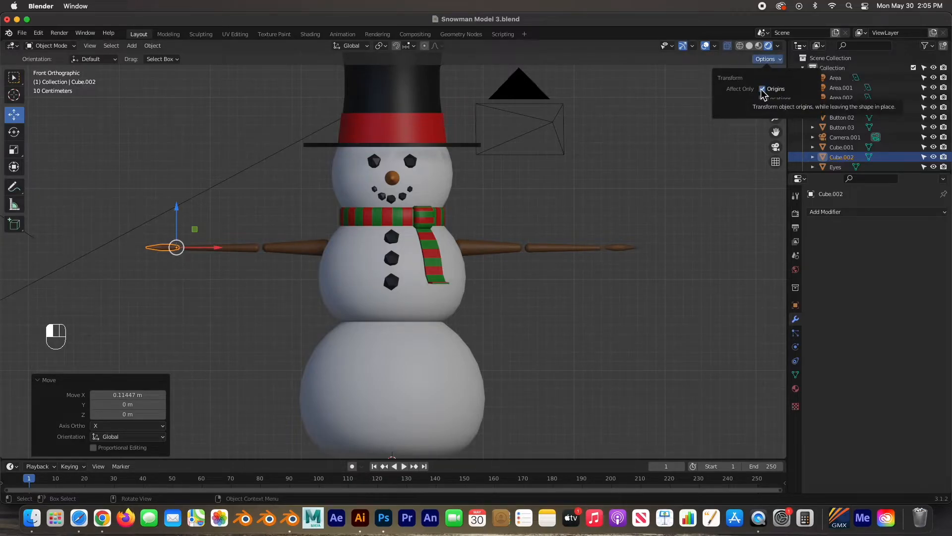
{"action": "left_click", "coordinate": [589, 312]}
Move the forearm and hand opposite the scarf tail inward along X to close the gaps, shifting the hand about 0.2 m.
{"action": "left_click", "coordinate": [159, 250]}
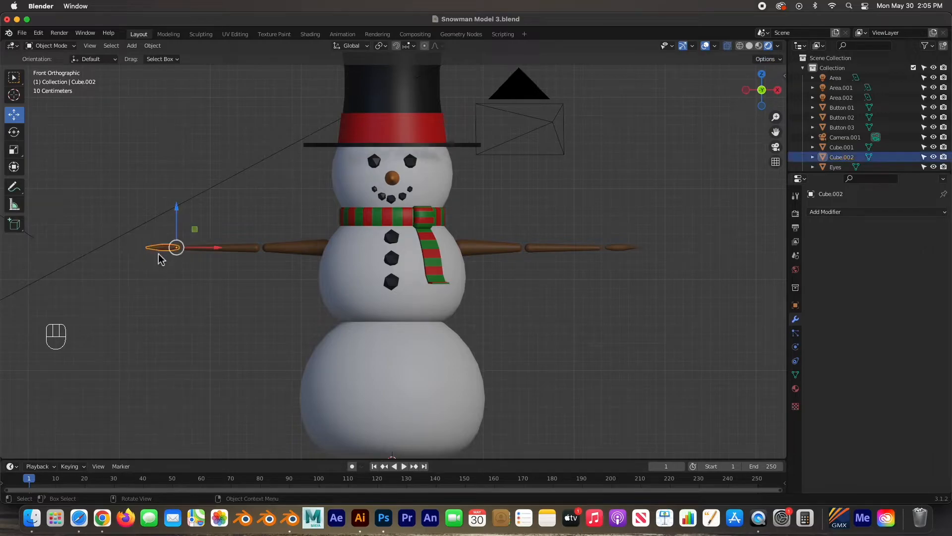
{"action": "left_click", "coordinate": [254, 249]}
{"action": "left_click", "coordinate": [321, 247]}
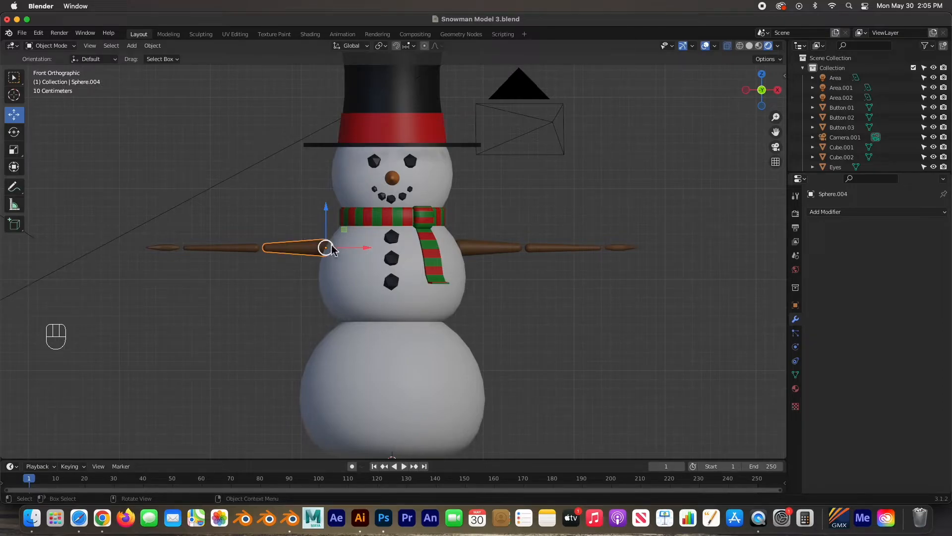
{"action": "left_click", "coordinate": [250, 250]}
{"action": "left_click_drag", "start_coordinate": [299, 250], "coordinate": [313, 251]}
{"action": "left_click", "coordinate": [162, 248]}
{"action": "left_click_drag", "start_coordinate": [226, 250], "coordinate": [243, 250]}
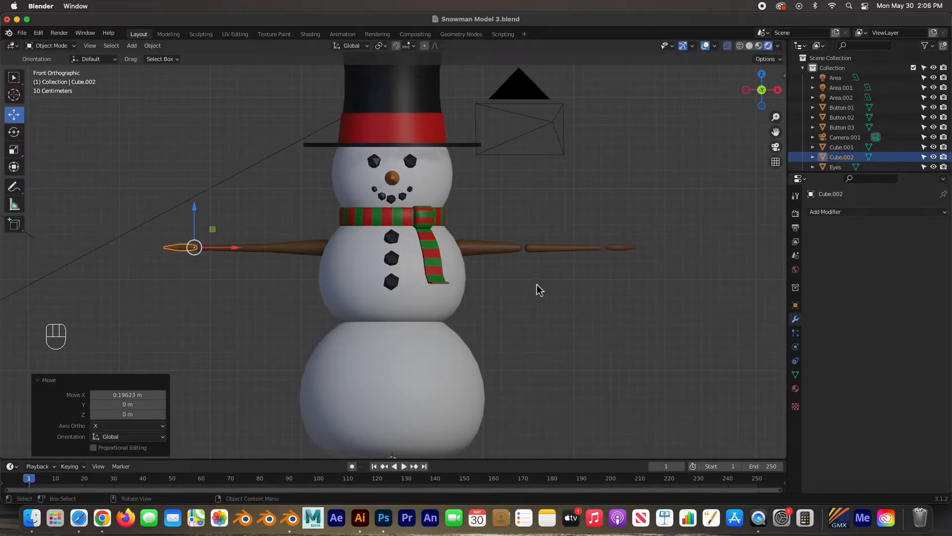
Move the scarf-tail-side forearm and hand inward along X to close the gaps, and deselect everything.
{"action": "left_click", "coordinate": [558, 248]}
{"action": "mouse_move", "coordinate": [580, 254]}
{"action": "left_mouse_down"}
{"action": "mouse_move", "coordinate": [559, 252]}
{"action": "mouse_move", "coordinate": [569, 252]}
{"action": "left_mouse_up"}
{"action": "left_click", "coordinate": [622, 249]}
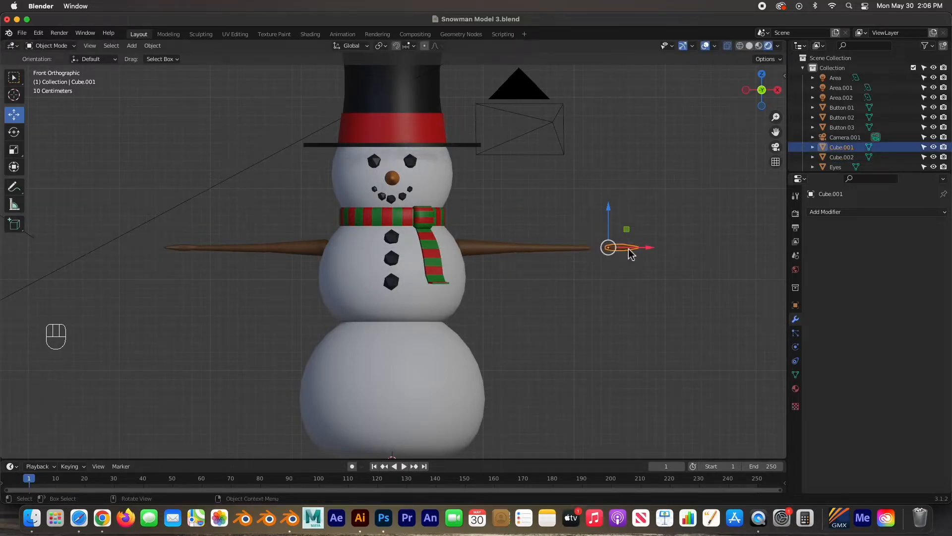
{"action": "left_click_drag", "start_coordinate": [648, 249], "coordinate": [618, 252]}
{"action": "left_click", "coordinate": [529, 297]}
{"action": "middle_click_drag", "start_coordinate": [529, 297], "coordinate": [504, 278]}
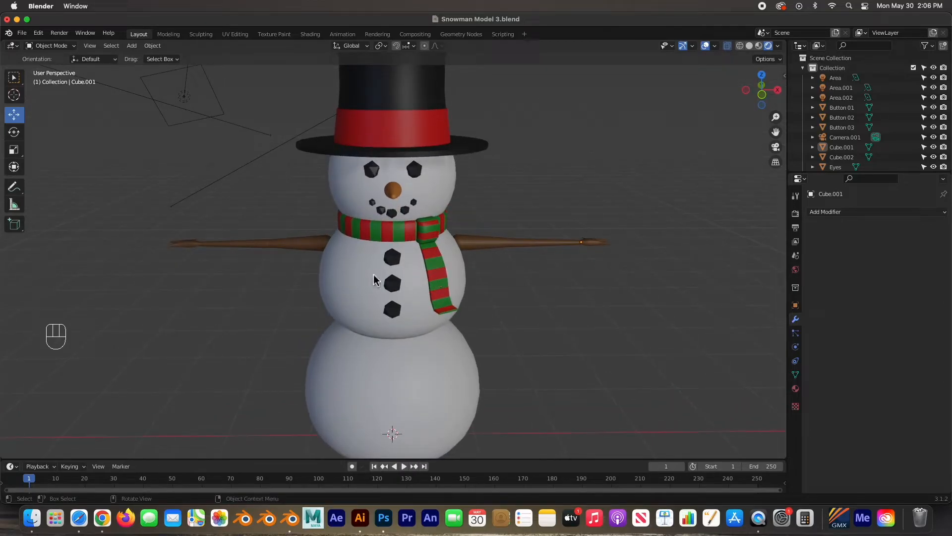
{"action": "left_click_drag", "start_coordinate": [160, 221], "coordinate": [308, 247]}
{"action": "left_click_drag", "start_coordinate": [497, 217], "coordinate": [623, 259]}
{"action": "left_click_drag", "start_coordinate": [557, 244], "coordinate": [553, 245]}
{"action": "left_click", "coordinate": [546, 303]}
Enlarge the object list and rename the upper arm opposite the scarf tail as "Arm Up Rt".
{"action": "left_click", "coordinate": [318, 245]}
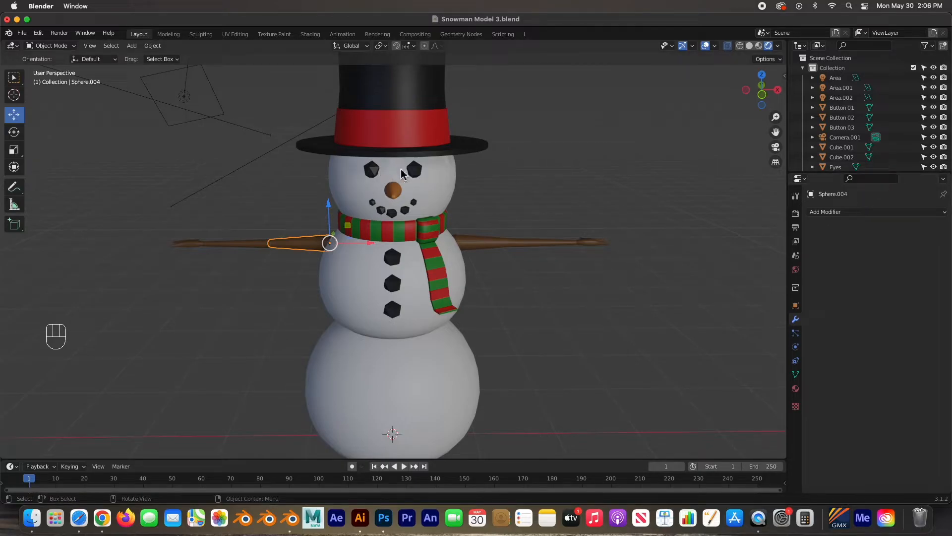
{"action": "left_click_drag", "start_coordinate": [841, 175], "coordinate": [852, 351]}
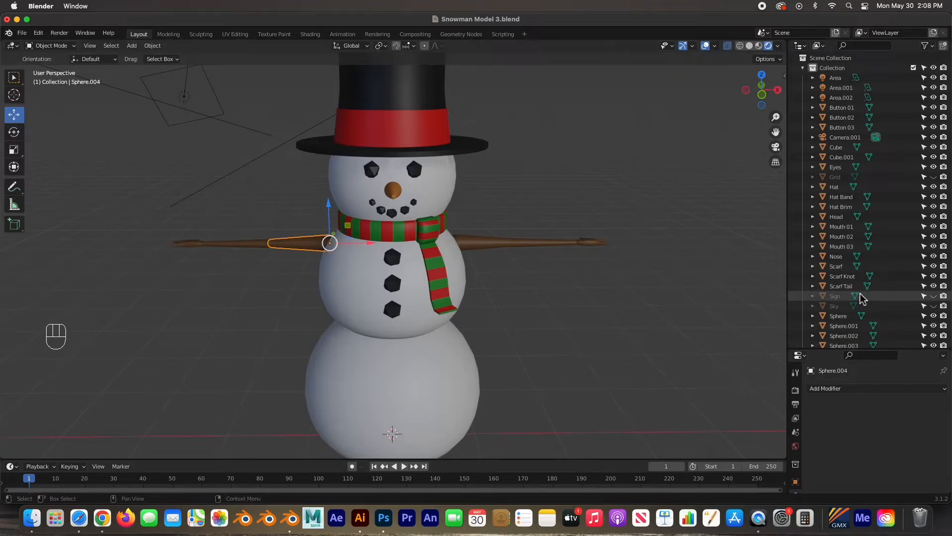
{"action": "scroll", "coordinate": [871, 272], "scroll_direction": "down", "scroll_amount": 4}
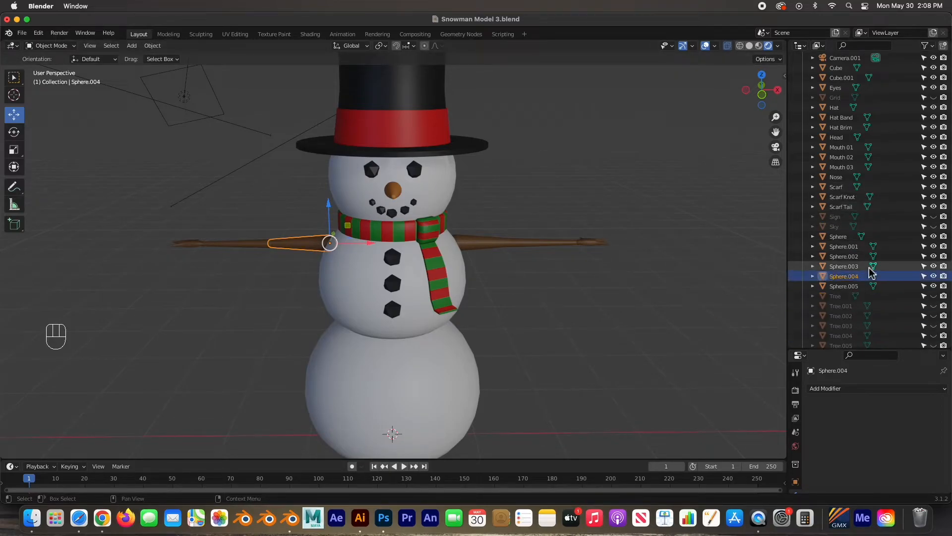
{"action": "double_click", "coordinate": [841, 276]}
{"action": "scroll", "coordinate": [853, 279], "scroll_direction": "down", "scroll_amount": 4}
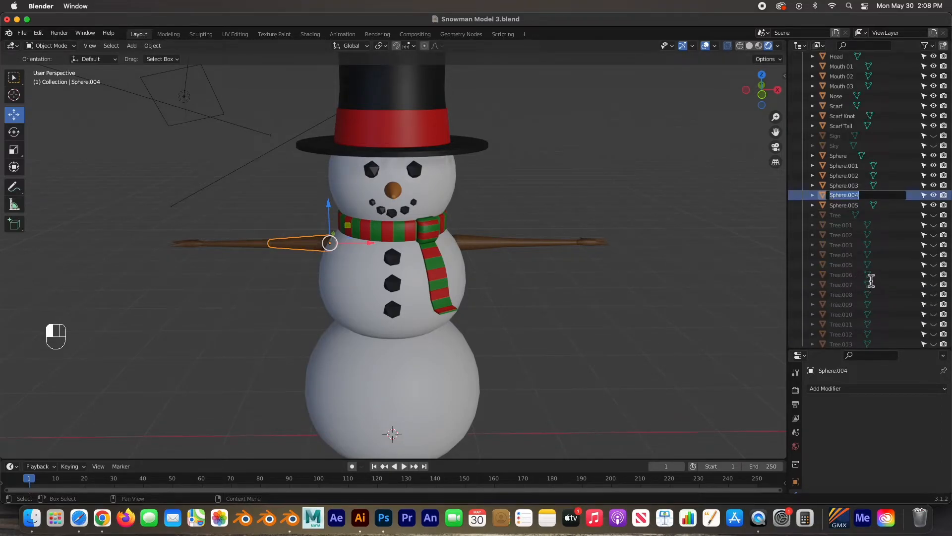
{"action": "type", "text": "Arm Up Rt"}
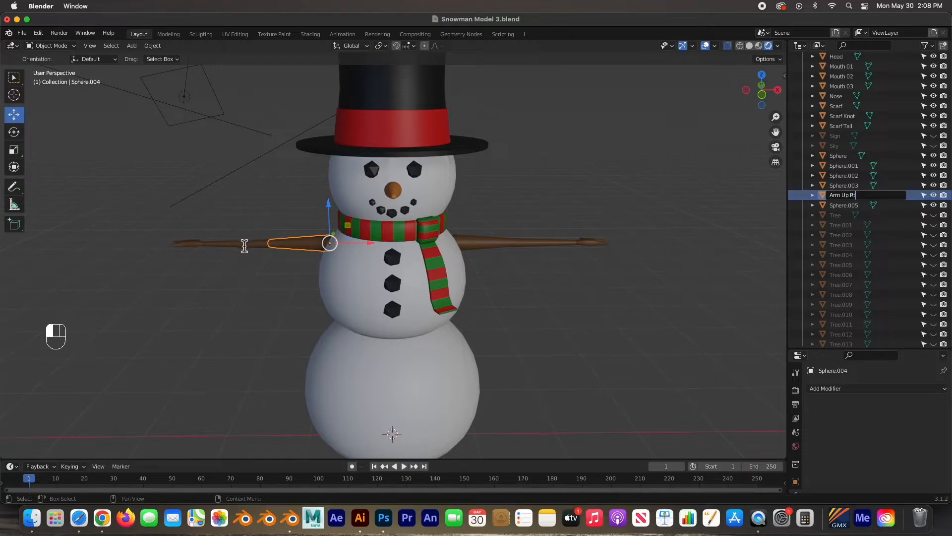
{"action": "key", "text": "Return"}
Rename the forearm opposite the scarf tail as "Arm Low Rt".
{"action": "left_click", "coordinate": [244, 242]}
{"action": "double_click", "coordinate": [843, 206]}
{"action": "type", "text": "Arm U"}
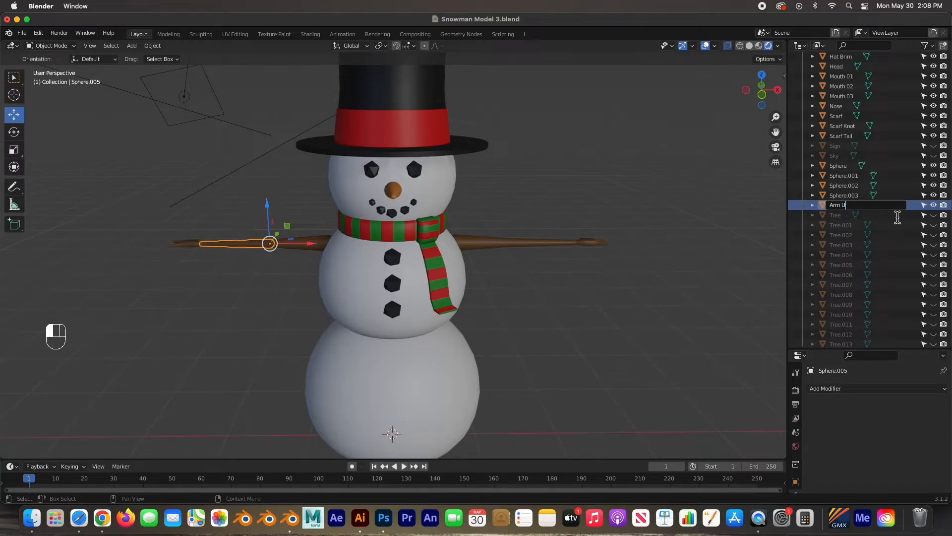
{"action": "type", "text": "p Low Rt"}
{"action": "key", "text": "Return"}
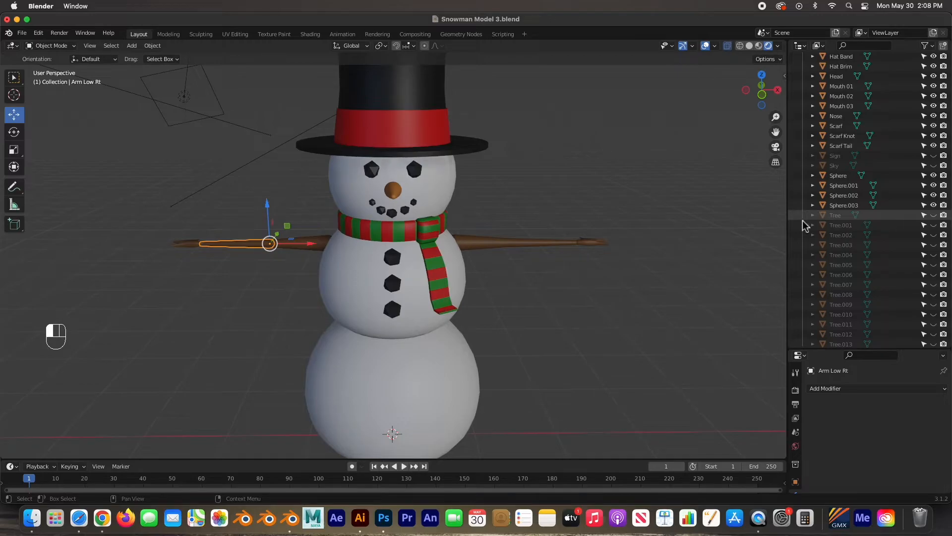
Rename the hand opposite the scarf tail as "Hand Rt".
{"action": "left_click", "coordinate": [188, 245]}
{"action": "scroll", "coordinate": [868, 233], "scroll_direction": "up", "scroll_amount": 8}
{"action": "key", "text": "F2"}
{"action": "key", "text": "shift"}
{"action": "type", "text": "Hand Rt"}
{"action": "key", "text": "Return"}
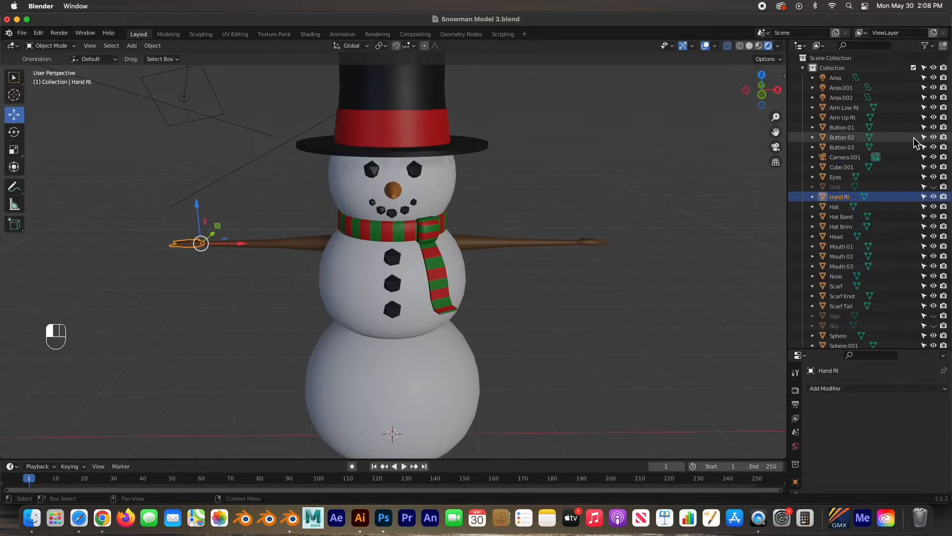
Rename the upper arm on the scarf-tail side as "Arm Up Lt".
{"action": "left_click", "coordinate": [491, 244]}
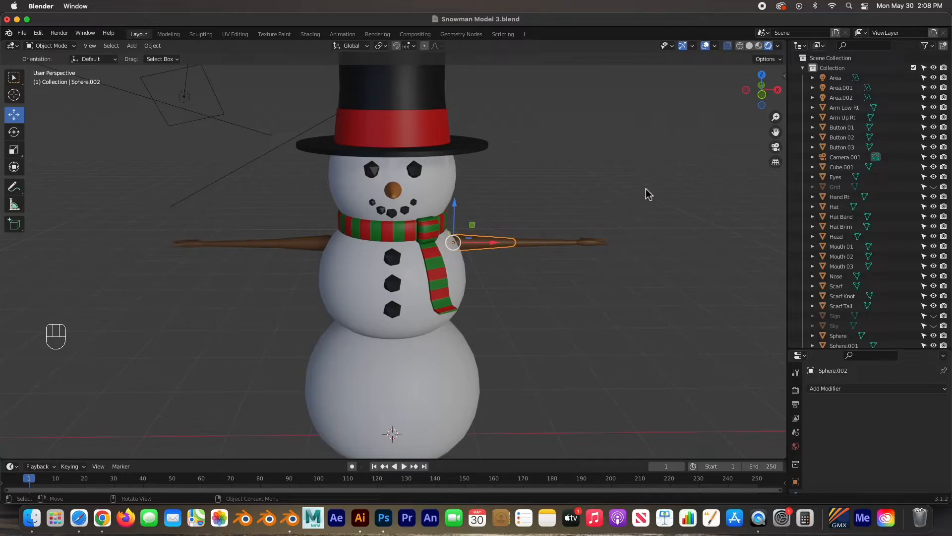
{"action": "scroll", "coordinate": [823, 293], "scroll_direction": "down", "scroll_amount": 8}
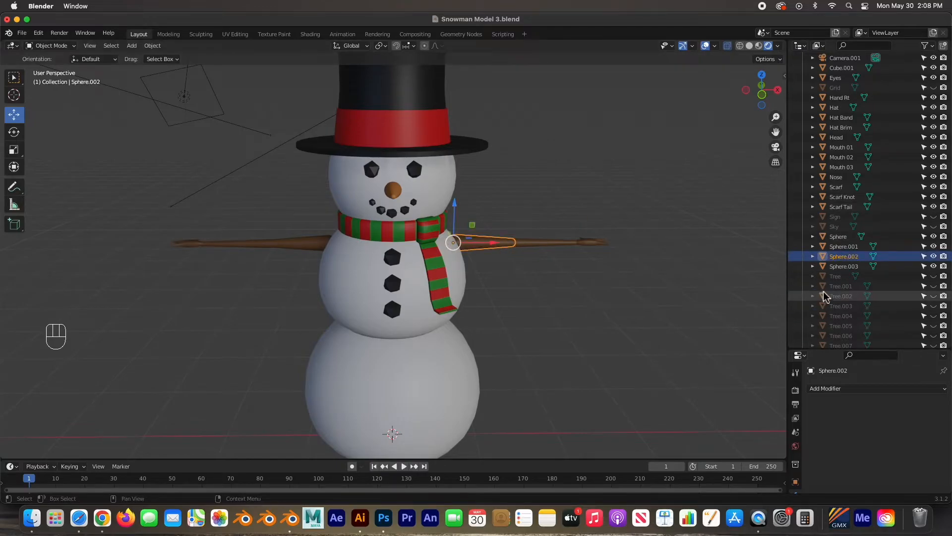
{"action": "double_click", "coordinate": [843, 245]}
{"action": "key", "text": "shift"}
{"action": "type", "text": "Arm Up L"}
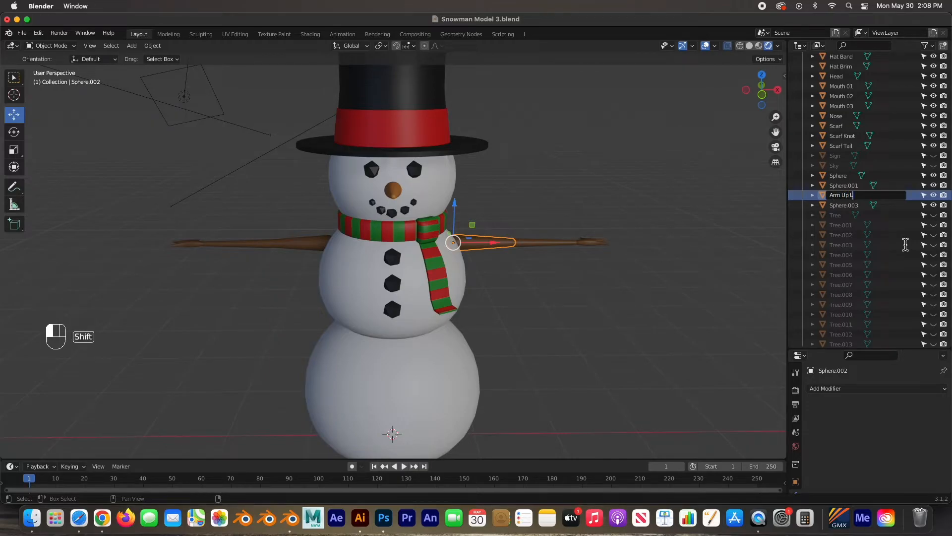
{"action": "type", "text": "t"}
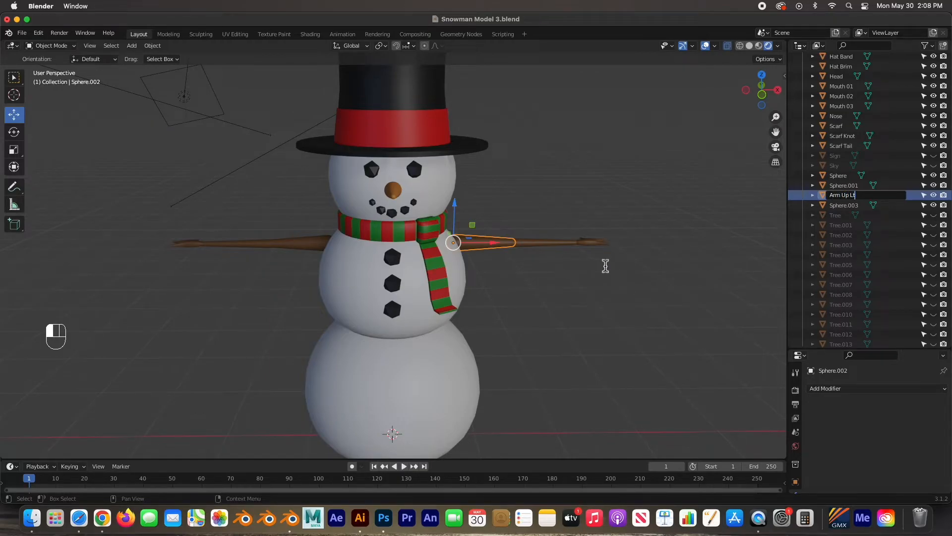
{"action": "key", "text": "Return"}
Rename the forearm on the scarf-tail side as "Arm Low Lt".
{"action": "left_click", "coordinate": [572, 243]}
{"action": "double_click", "coordinate": [843, 205]}
{"action": "type", "text": "Arm Low Lt"}
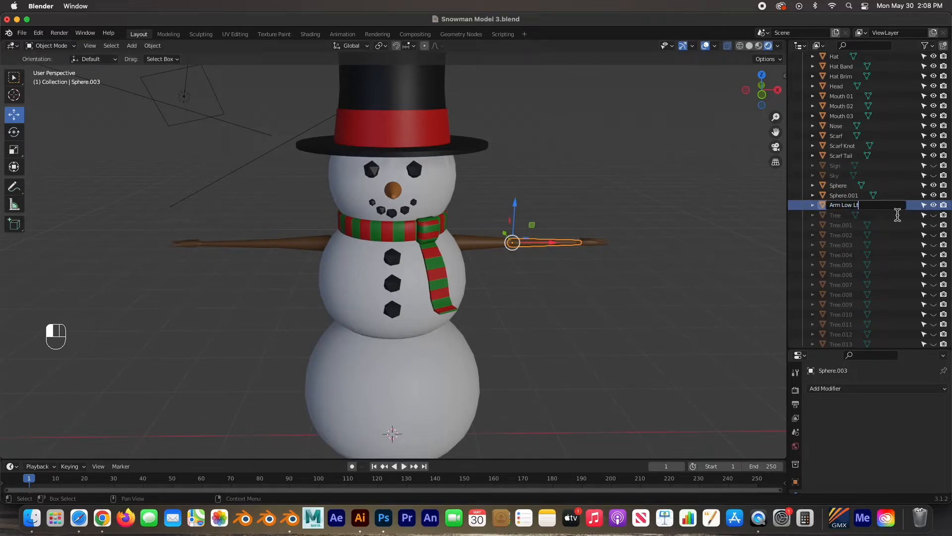
{"action": "key", "text": "Return"}
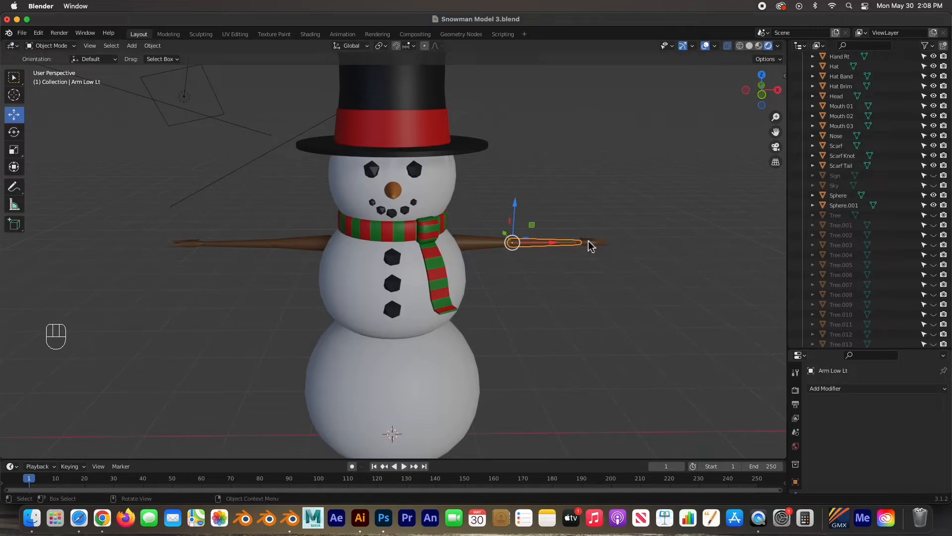
Rename the hand on the scarf-tail side as "Hand Lt".
{"action": "left_click", "coordinate": [590, 243]}
{"action": "scroll", "coordinate": [850, 199], "scroll_direction": "up", "scroll_amount": 4}
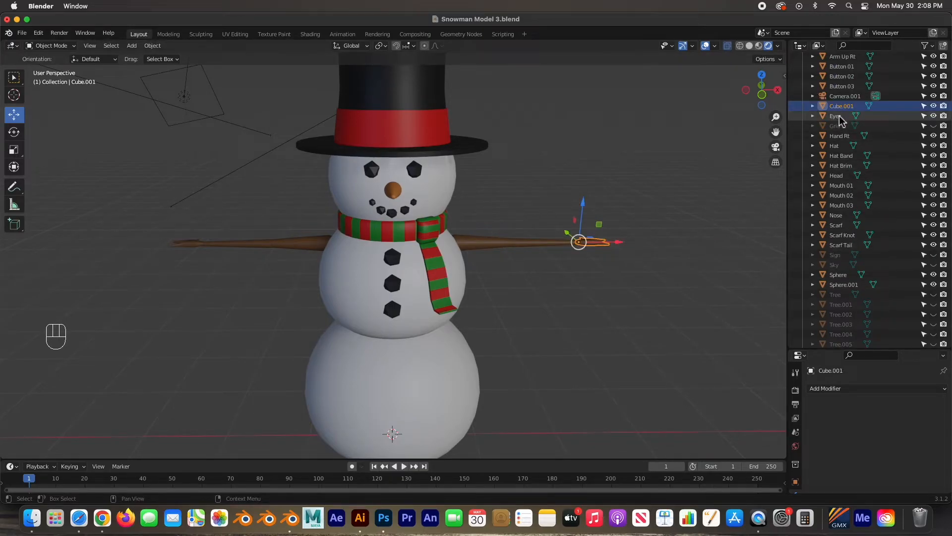
{"action": "scroll", "coordinate": [927, 117], "scroll_direction": "up", "scroll_amount": 4}
{"action": "key", "text": "F2"}
{"action": "type", "text": "Ha"}
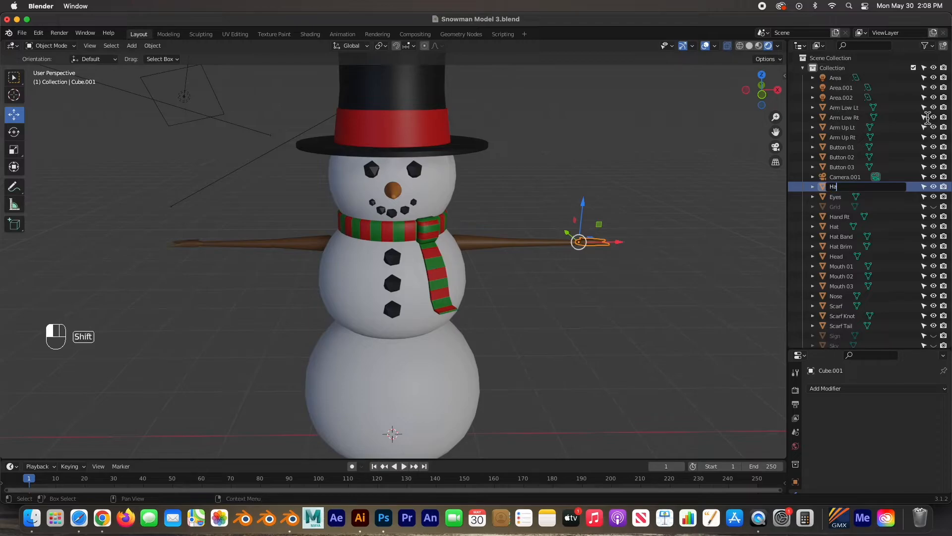
{"action": "type", "text": "nd Lt"}
{"action": "key", "text": "Return"}
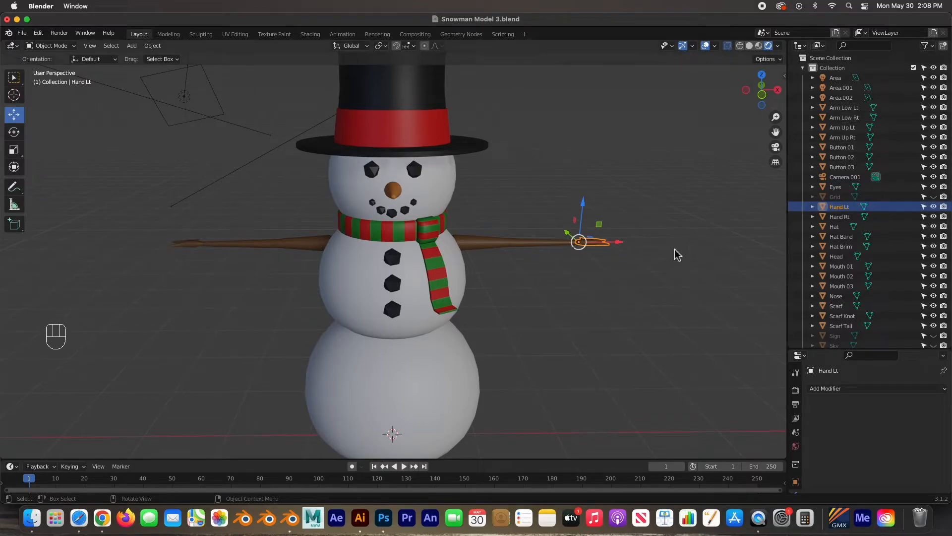
Rename the snowman's lowest body sphere as "Bottom".
{"action": "scroll", "coordinate": [545, 280], "scroll_direction": "down", "scroll_amount": 2}
{"action": "middle_click_drag", "start_coordinate": [484, 303], "coordinate": [432, 321], "text": "alt"}
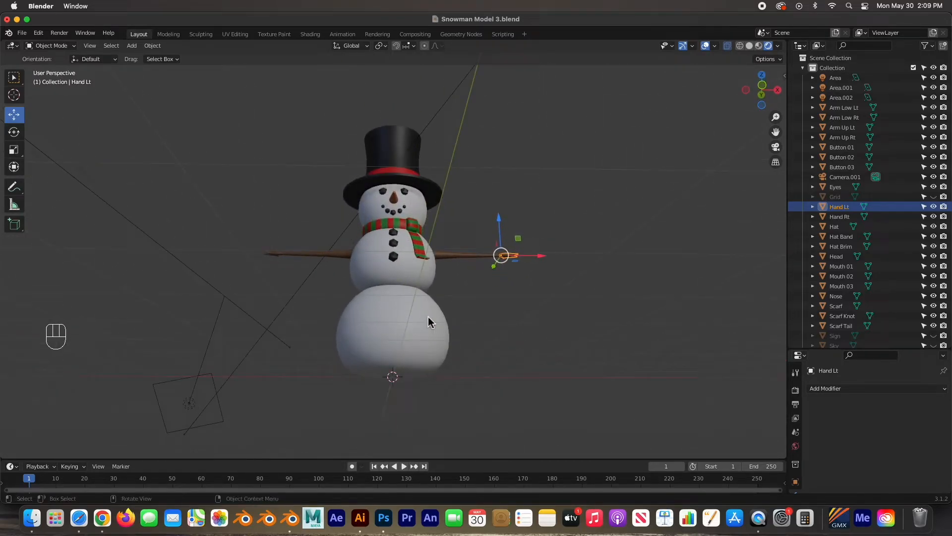
{"action": "left_click", "coordinate": [431, 322]}
{"action": "scroll", "coordinate": [854, 270], "scroll_direction": "down", "scroll_amount": 3}
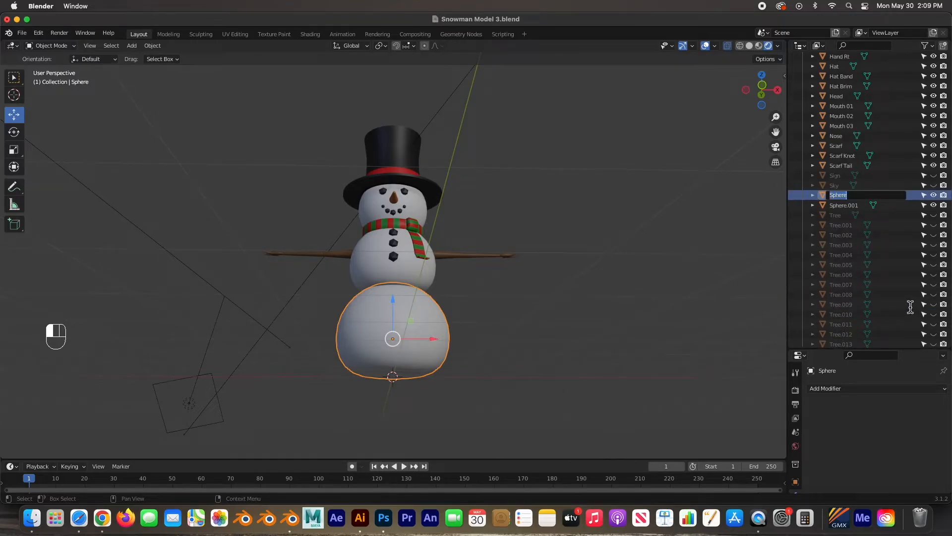
{"action": "type", "text": "Bottom"}
{"action": "key", "text": "Return"}
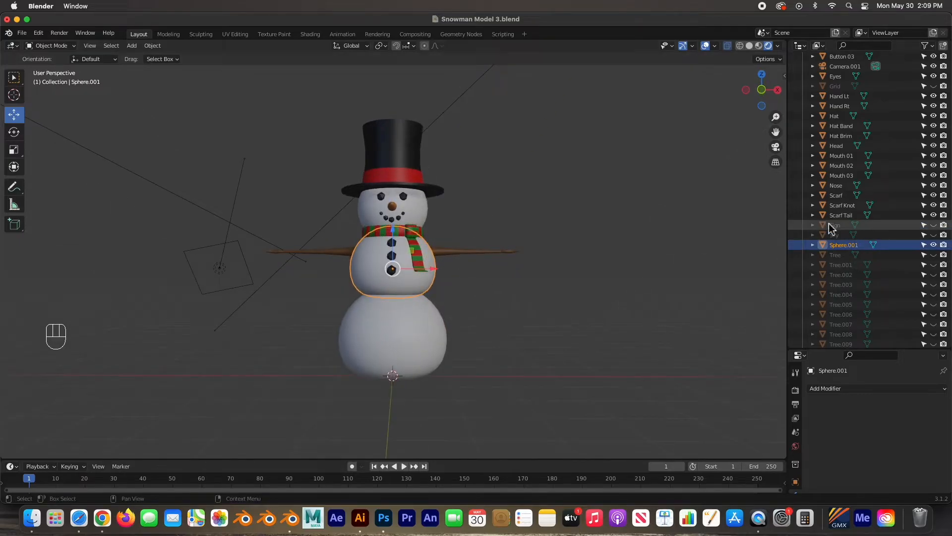
Rename the snowman's middle body sphere as "Chest" and clear the selection.
{"action": "double_click", "coordinate": [837, 245]}
{"action": "type", "text": "Chest"}
{"action": "key", "text": "Return"}
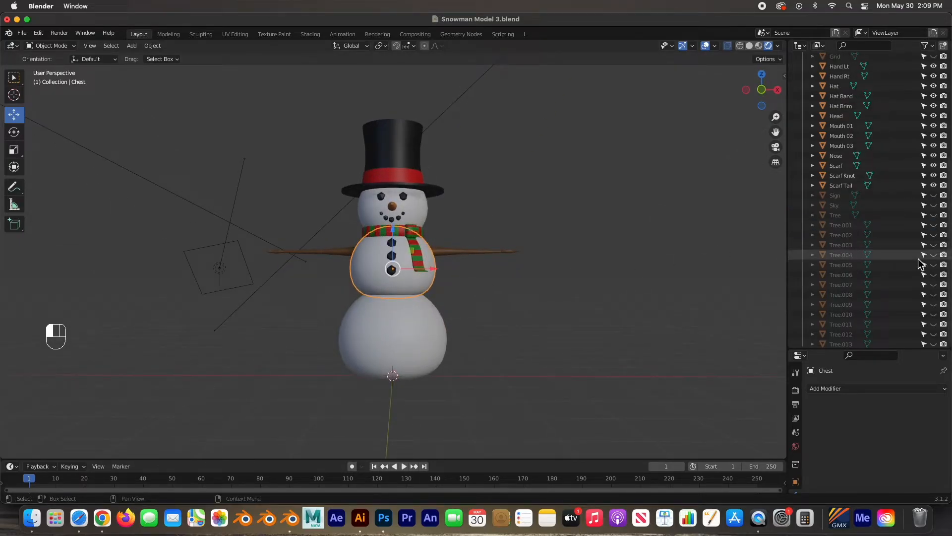
{"action": "scroll", "coordinate": [864, 251], "scroll_direction": "up", "scroll_amount": 8}
{"action": "scroll", "coordinate": [862, 251], "scroll_direction": "down", "scroll_amount": 2}
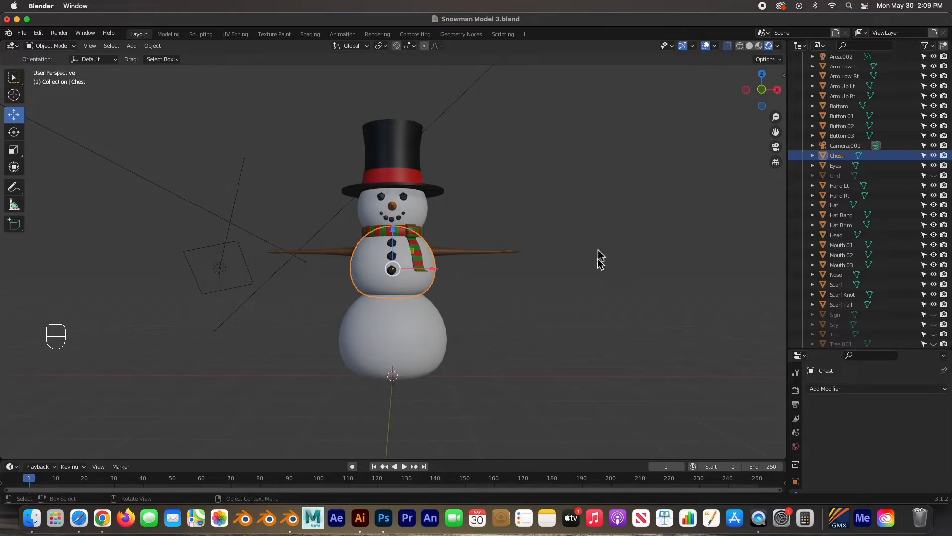
{"action": "left_click", "coordinate": [462, 319]}
{"action": "scroll", "coordinate": [463, 319], "scroll_direction": "up", "scroll_amount": 1}
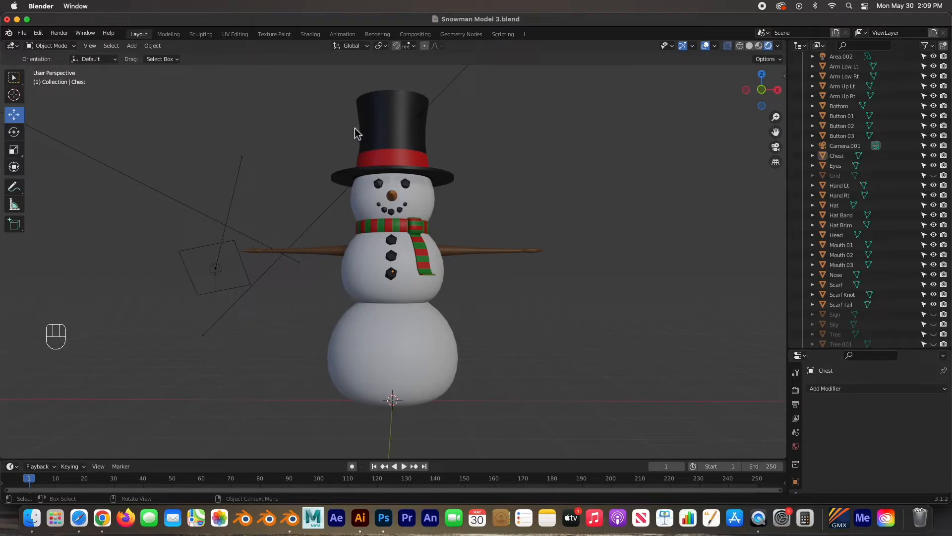
{"action": "left_click", "coordinate": [434, 204]}
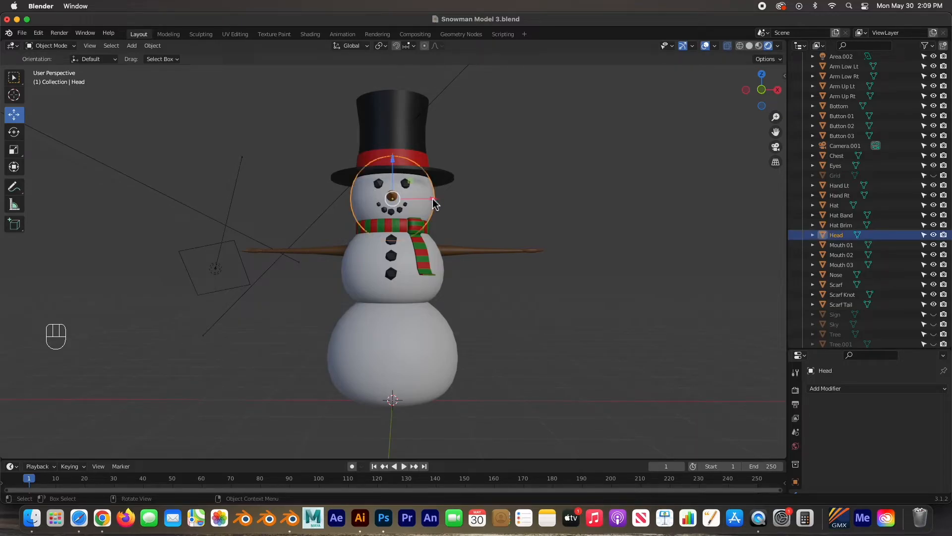
{"action": "left_click", "coordinate": [401, 113]}
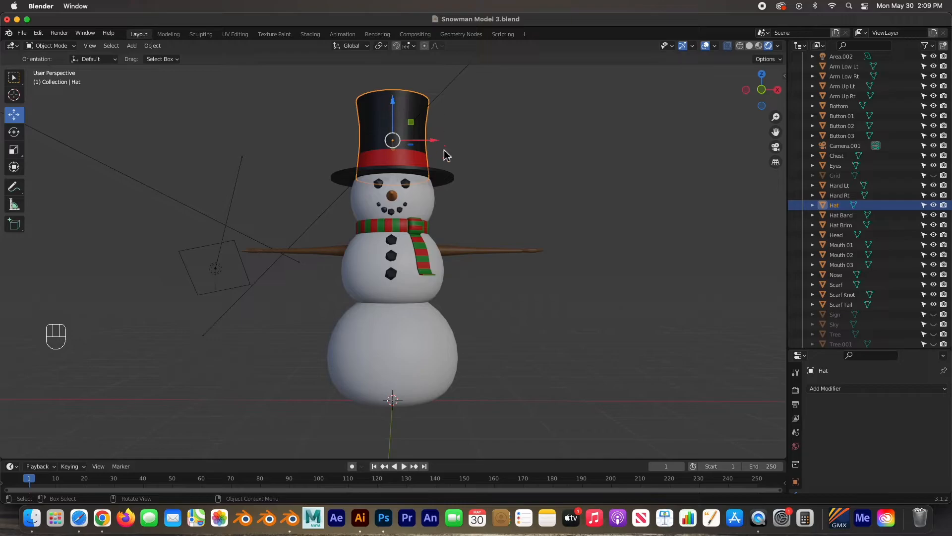
{"action": "left_click", "coordinate": [436, 206]}
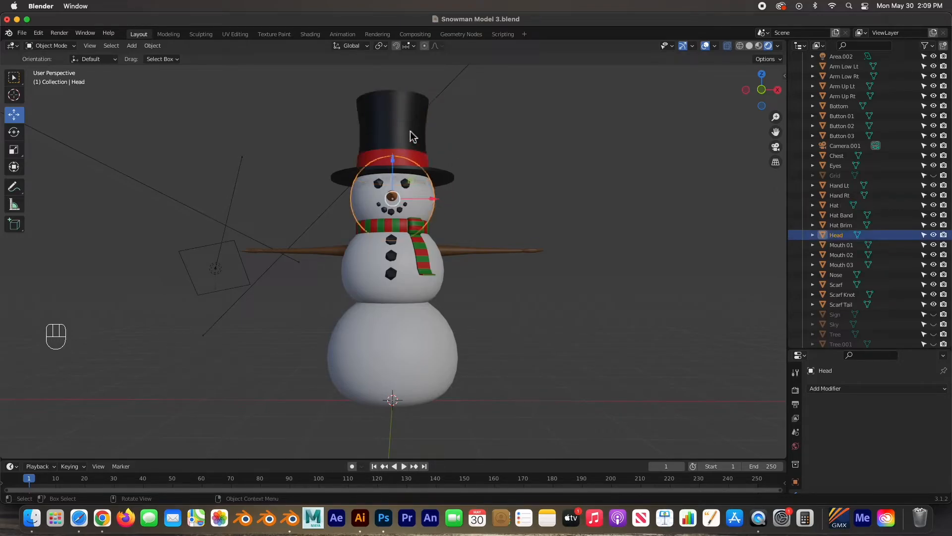
{"action": "left_click", "coordinate": [389, 117]}
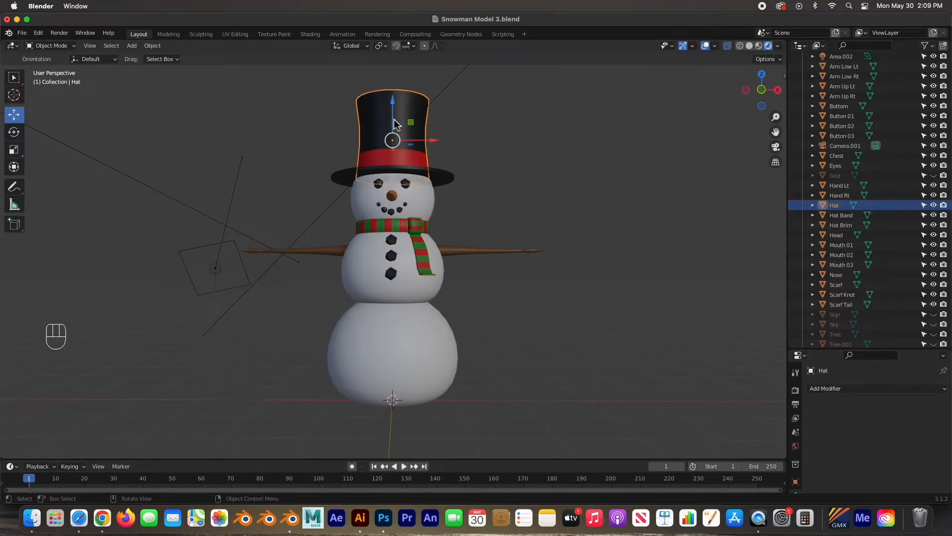
{"action": "left_click", "coordinate": [430, 196]}
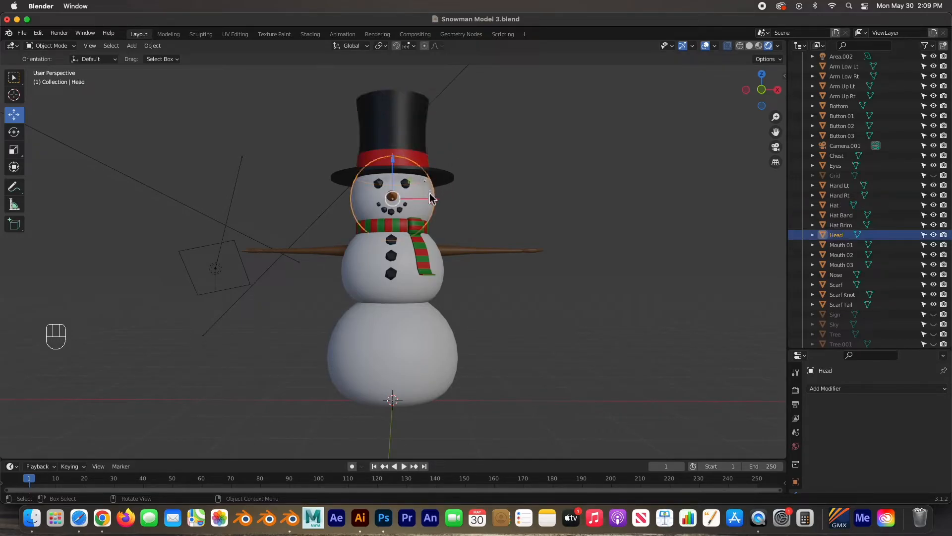
Parent the hat, hat band, hat brim, eyes, nose and three mouth objects to Head using Object (Keep Transform).
{"action": "left_click", "coordinate": [388, 121]}
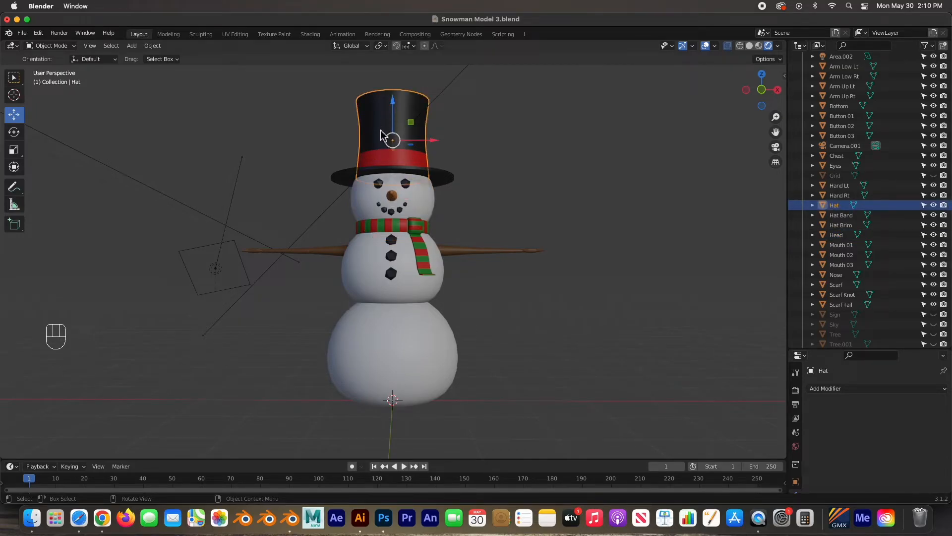
{"action": "left_click", "coordinate": [380, 158], "text": "shift"}
{"action": "left_click", "coordinate": [346, 183], "text": "shift"}
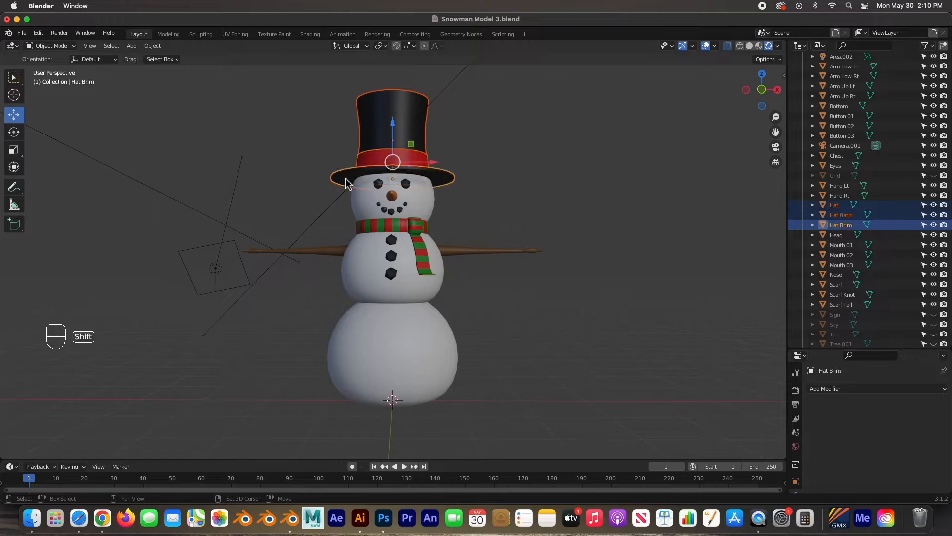
{"action": "left_click", "coordinate": [374, 184], "text": "shift"}
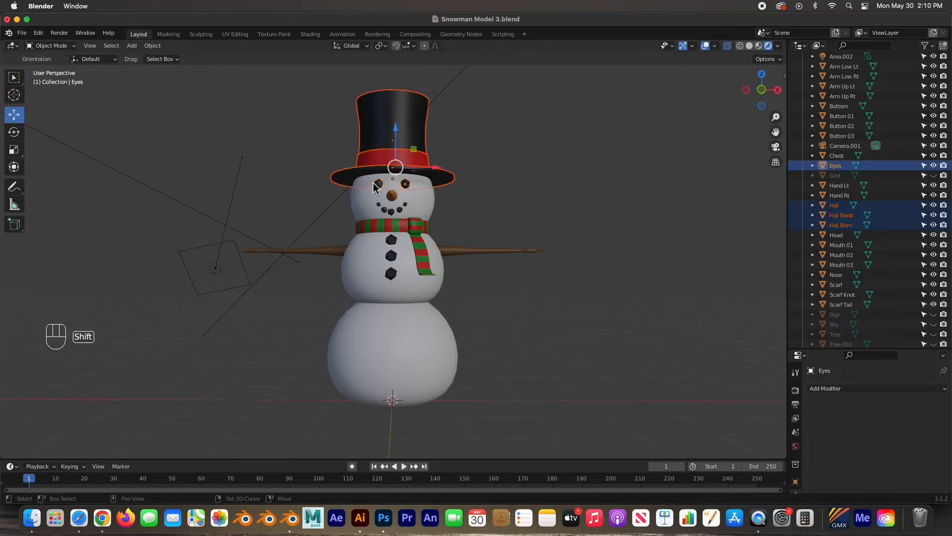
{"action": "left_click", "coordinate": [394, 199], "text": "shift"}
{"action": "left_click", "coordinate": [406, 205], "text": "shift"}
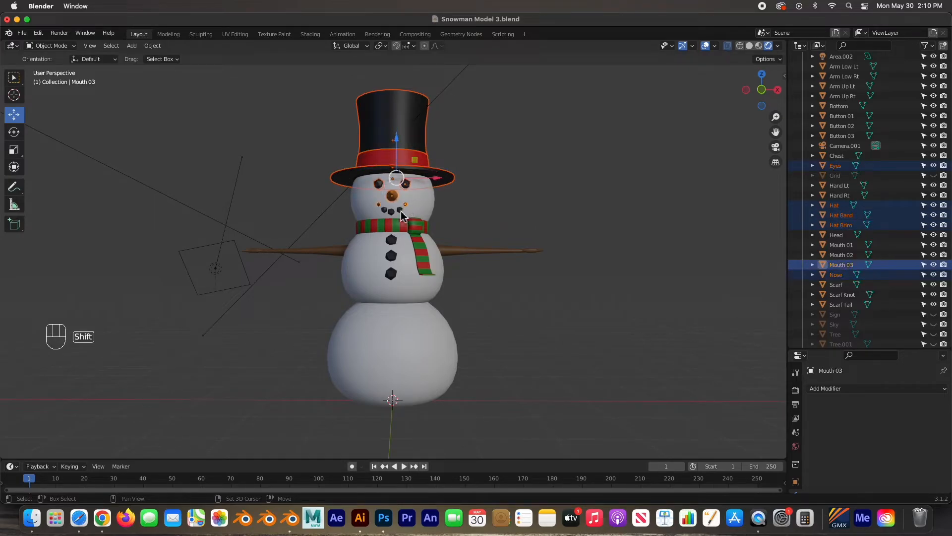
{"action": "left_click", "coordinate": [395, 215], "text": "shift"}
{"action": "left_click", "coordinate": [392, 212], "text": "shift"}
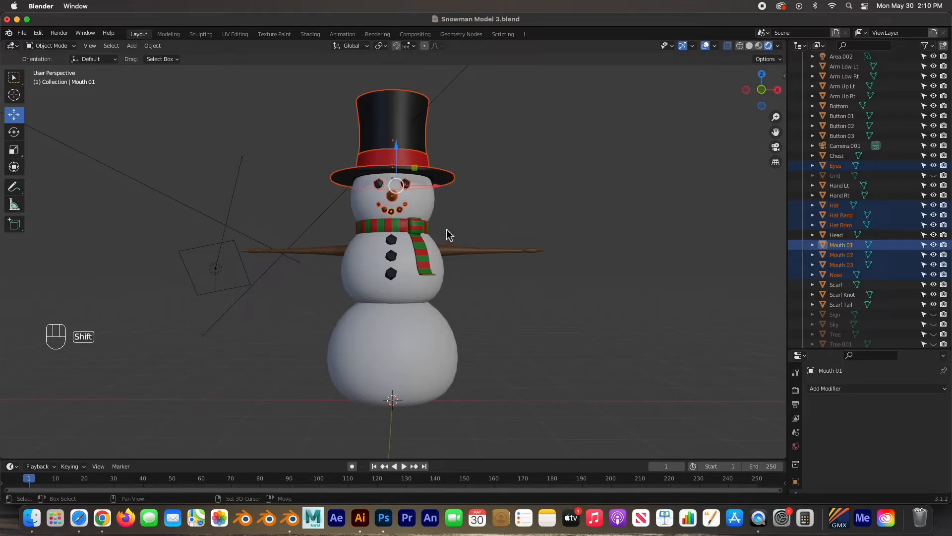
{"action": "left_click", "coordinate": [428, 208], "text": "shift"}
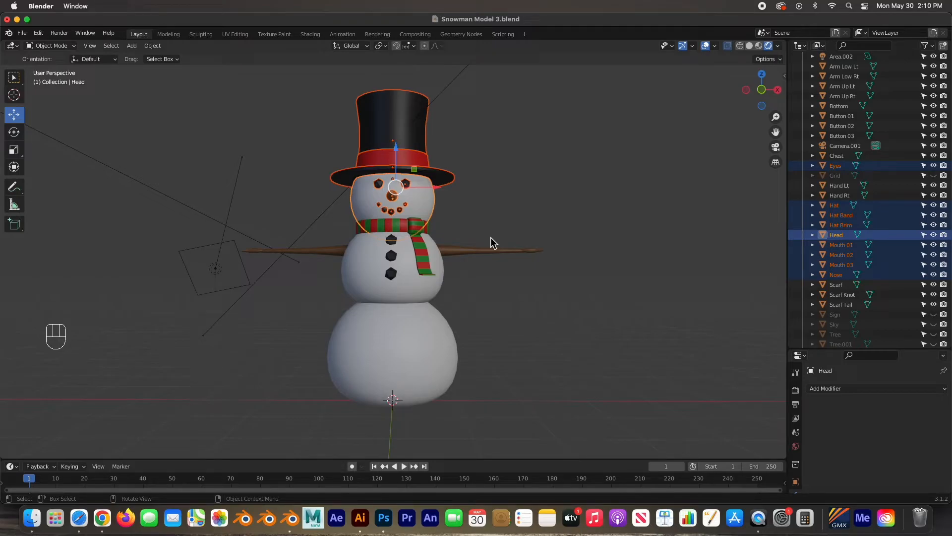
{"action": "key", "text": "super+p"}
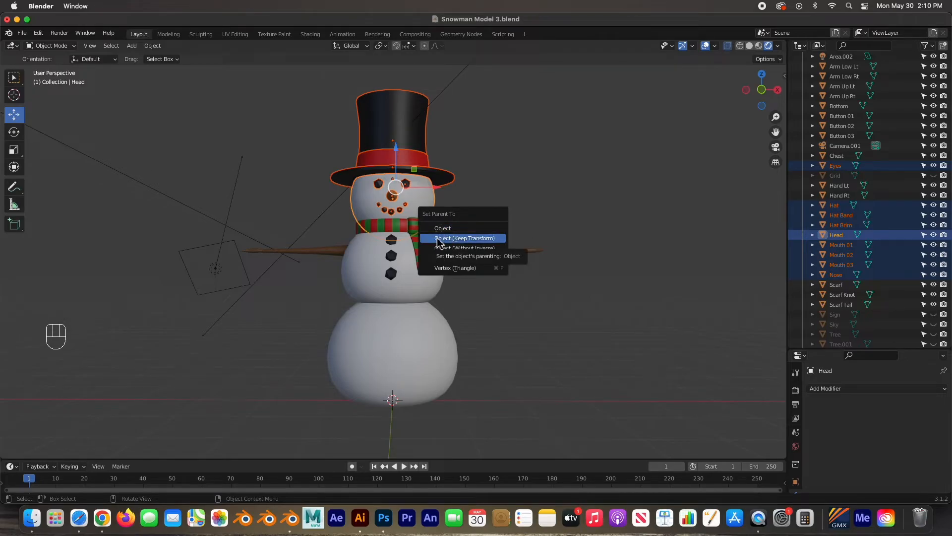
{"action": "left_click", "coordinate": [466, 238]}
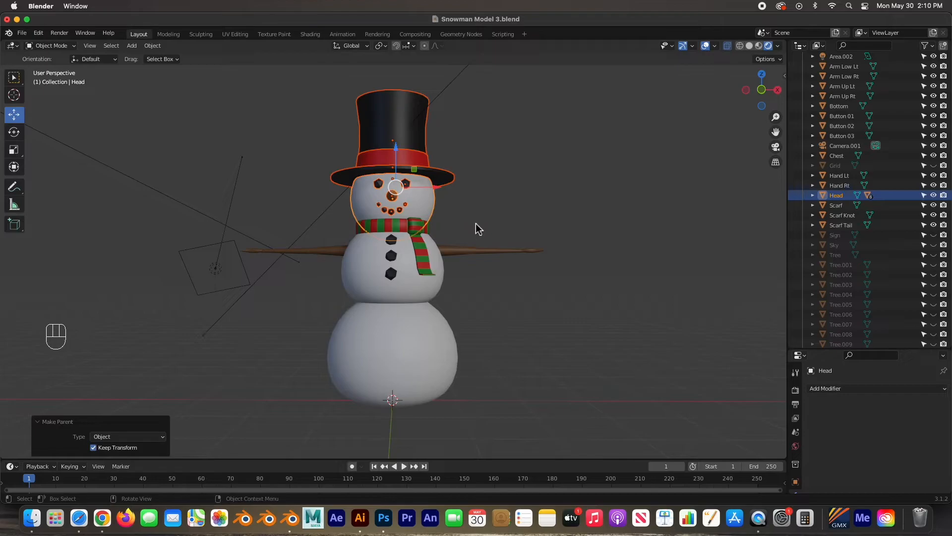
Clear the selection and expand Head's hierarchy to examine its child objects.
{"action": "left_click", "coordinate": [497, 208]}
{"action": "scroll", "coordinate": [495, 211], "scroll_direction": "down", "scroll_amount": 1}
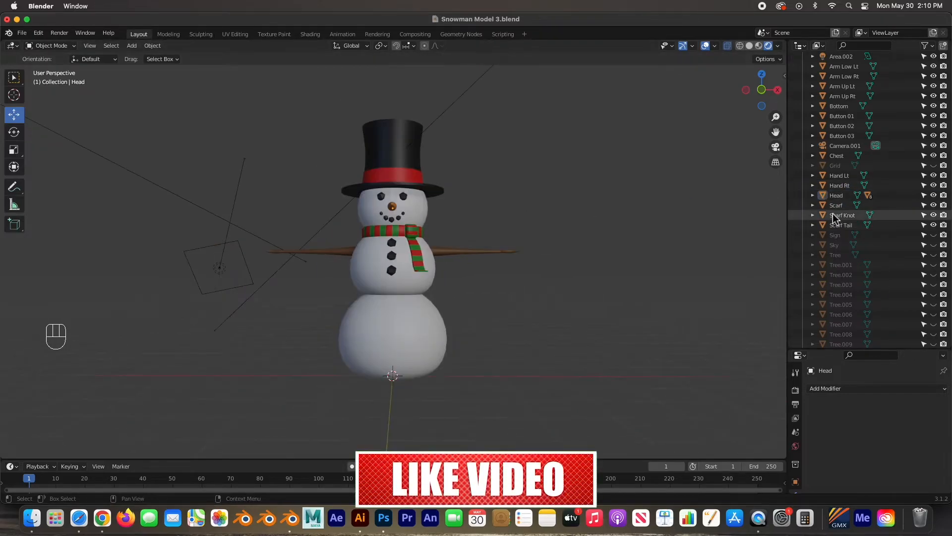
{"action": "left_click", "coordinate": [814, 196]}
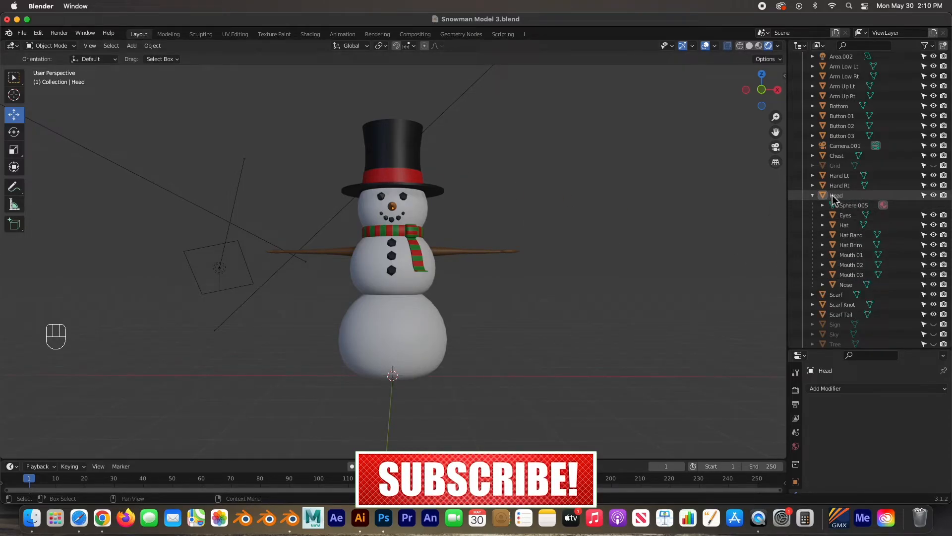
Test-rotate the head freely to check that its child parts follow, and undo the rotation.
{"action": "left_click", "coordinate": [417, 207]}
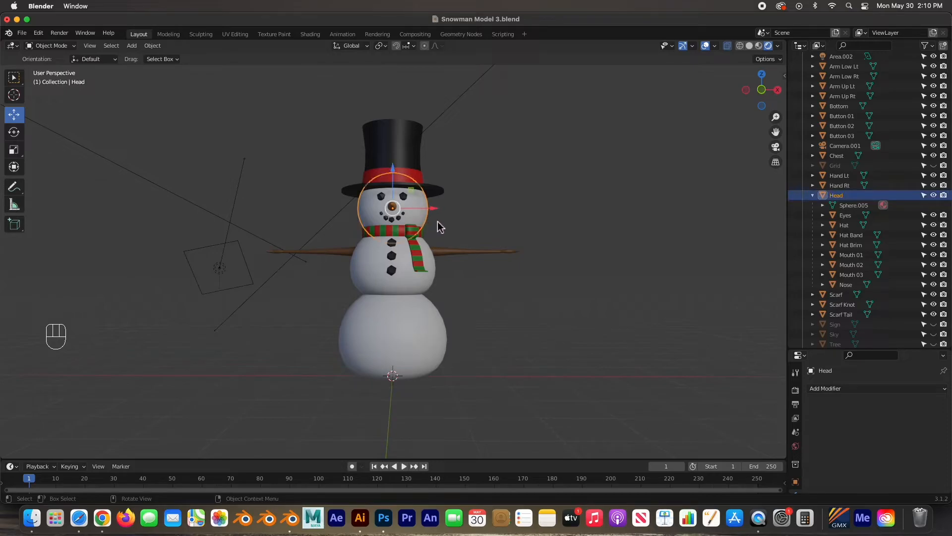
{"action": "left_click", "coordinate": [14, 132]}
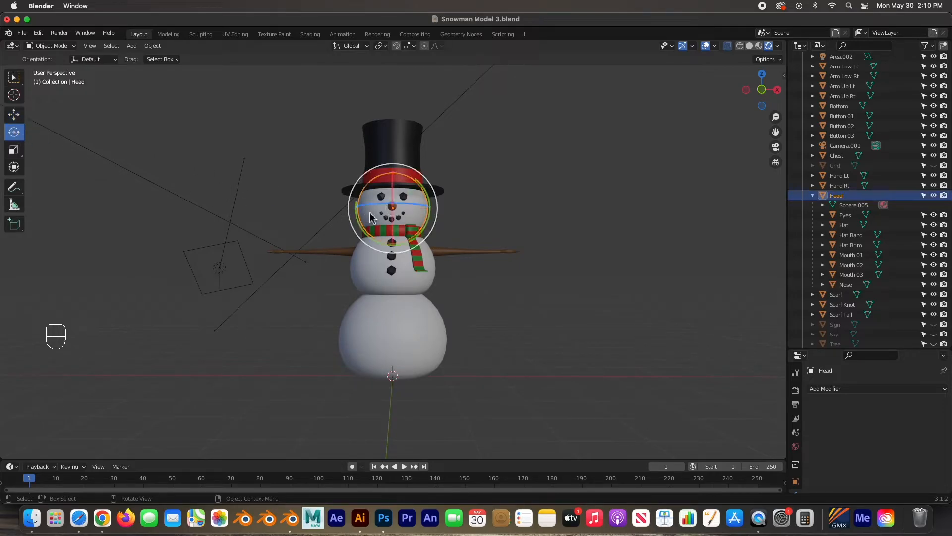
{"action": "left_click_drag", "start_coordinate": [413, 219], "coordinate": [419, 199]}
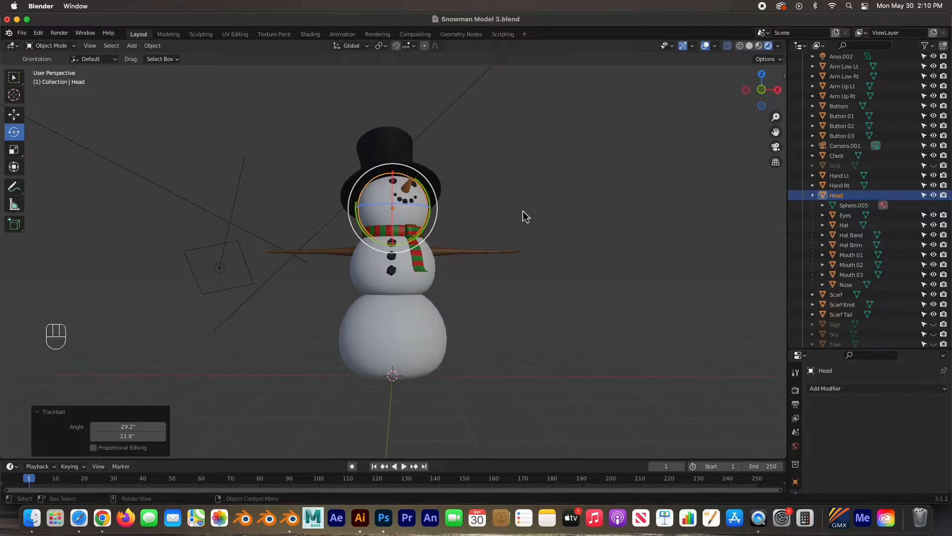
{"action": "left_click", "coordinate": [529, 214]}
{"action": "key", "text": "super+z"}
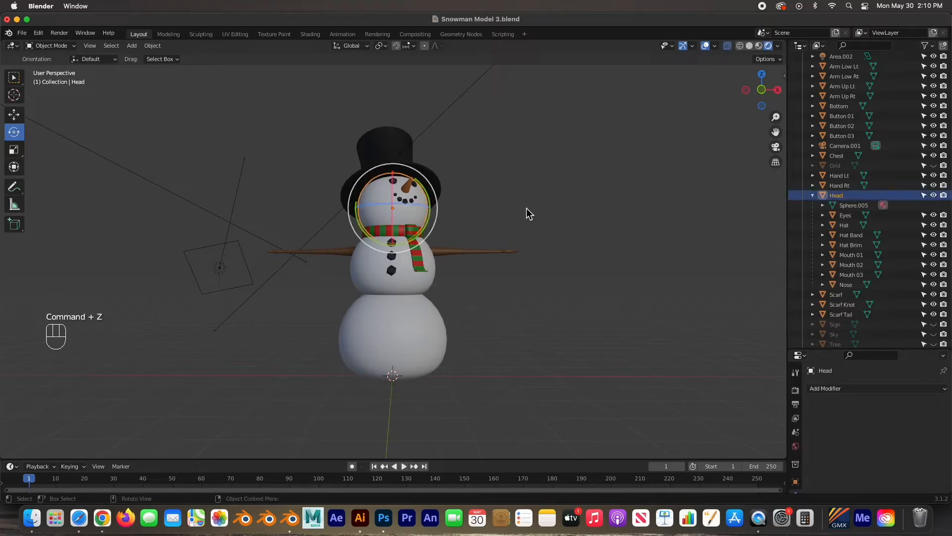
{"action": "key", "text": "super+z"}
{"action": "left_click", "coordinate": [510, 225]}
Parent the scarf, scarf knot, scarf tail and three buttons to Chest using Object (Keep Transform), and clear the selection.
{"action": "scroll", "coordinate": [466, 257], "scroll_direction": "up", "scroll_amount": 2}
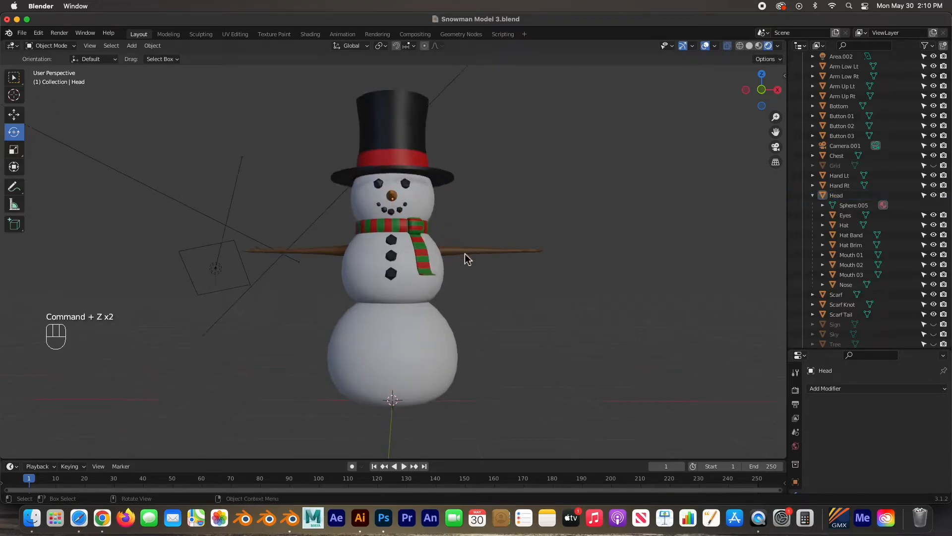
{"action": "left_click", "coordinate": [382, 220]}
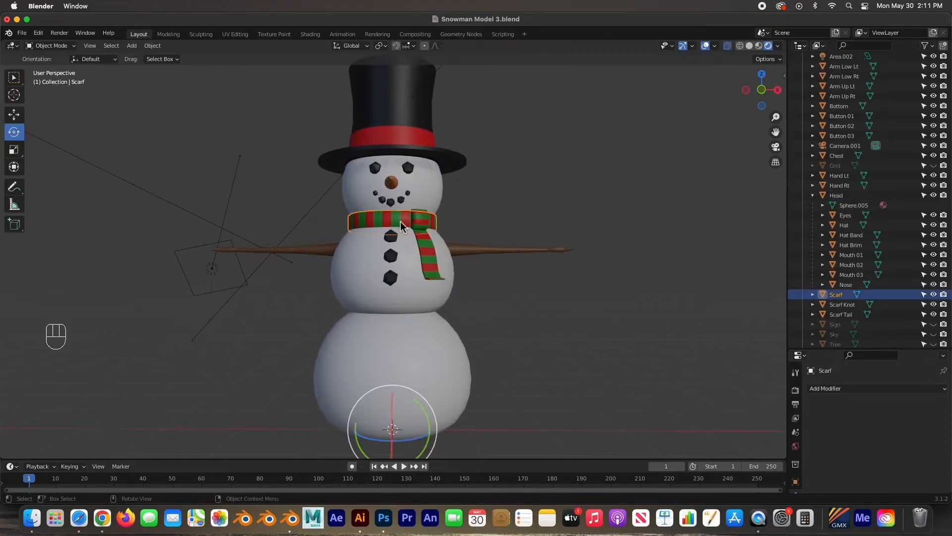
{"action": "left_click", "coordinate": [420, 221], "text": "shift"}
{"action": "left_click", "coordinate": [428, 255], "text": "shift"}
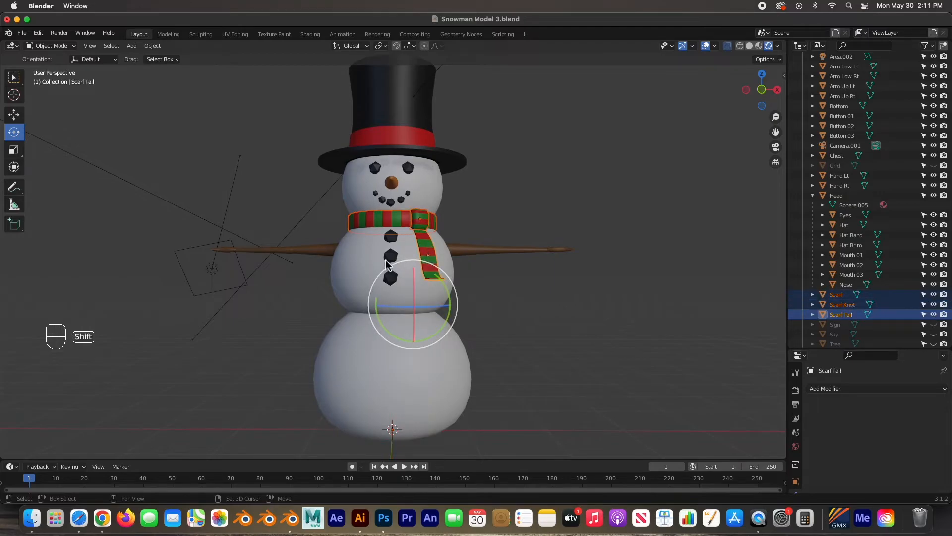
{"action": "left_click", "coordinate": [391, 253], "text": "shift"}
{"action": "left_click", "coordinate": [391, 256], "text": "shift"}
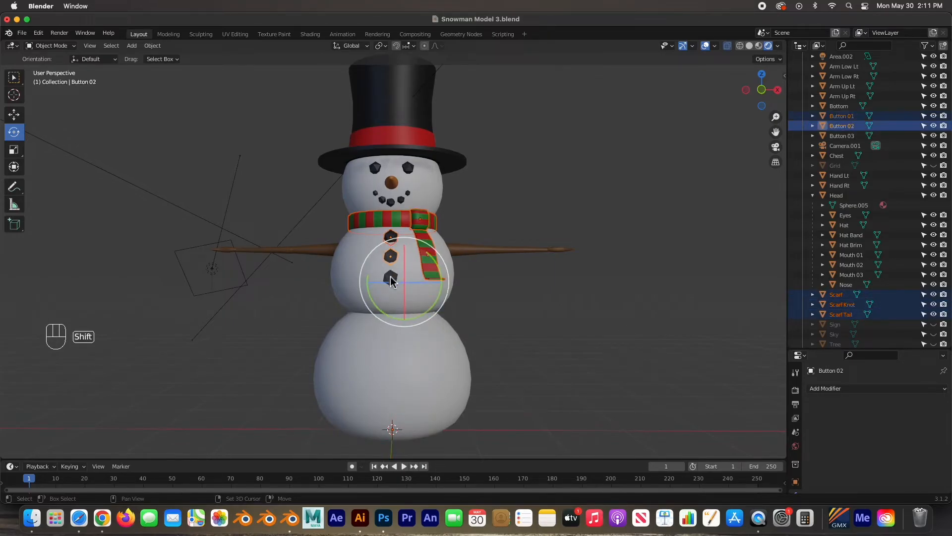
{"action": "left_click", "coordinate": [391, 277], "text": "shift"}
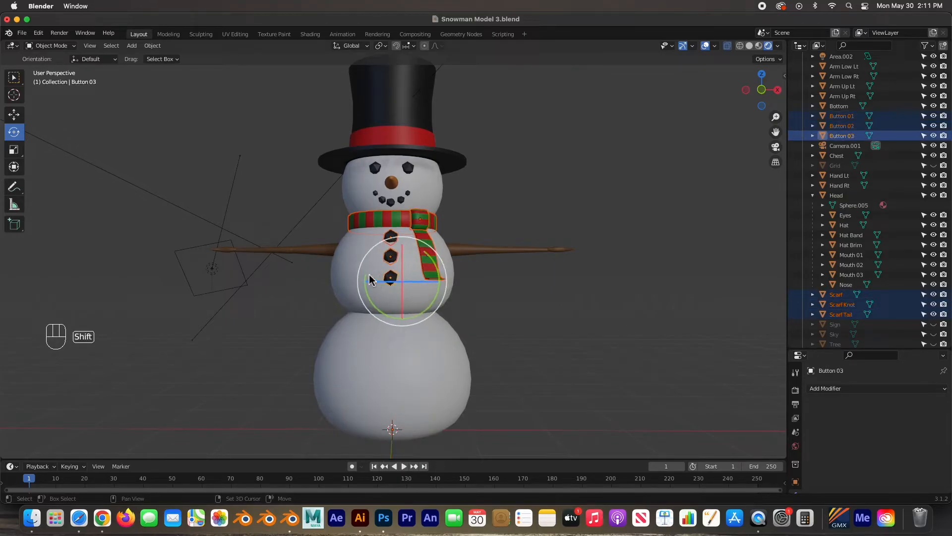
{"action": "left_click", "coordinate": [339, 263], "text": "shift"}
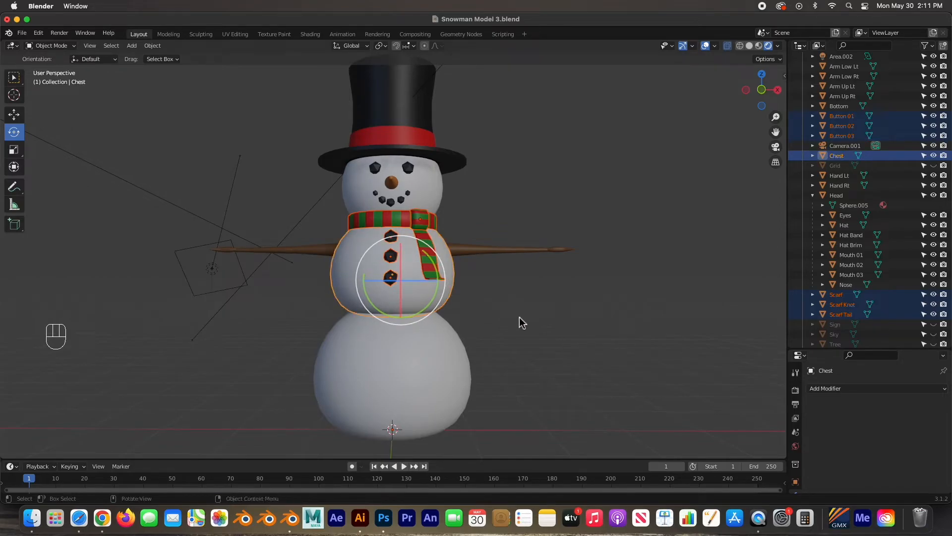
{"action": "key", "text": "super"}
{"action": "key", "text": "super+p"}
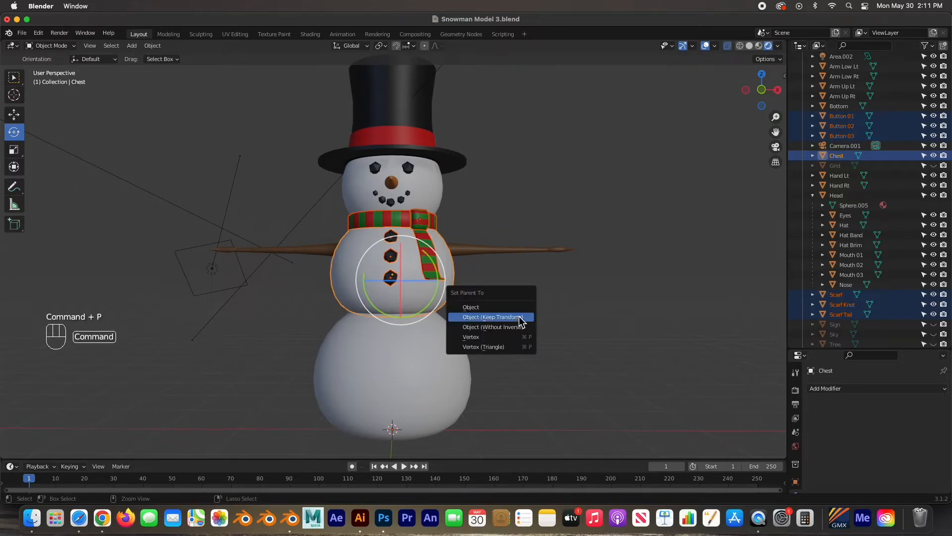
{"action": "left_click", "coordinate": [493, 317]}
{"action": "left_click", "coordinate": [520, 316]}
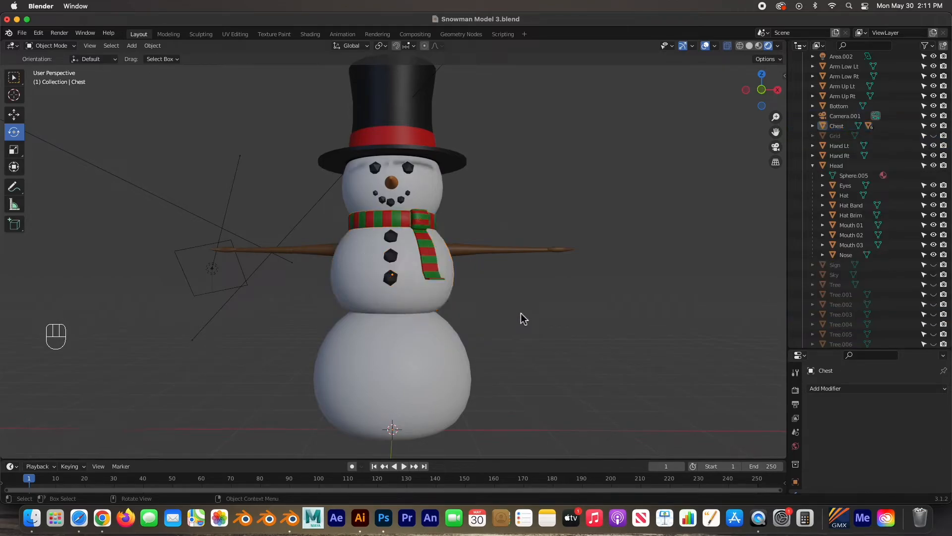
Test-rotate the chest freely to check that the scarf and buttons follow, undo the rotation and clear the selection.
{"action": "left_click", "coordinate": [453, 290]}
{"action": "key", "text": "r"}
{"action": "key", "text": "r"}
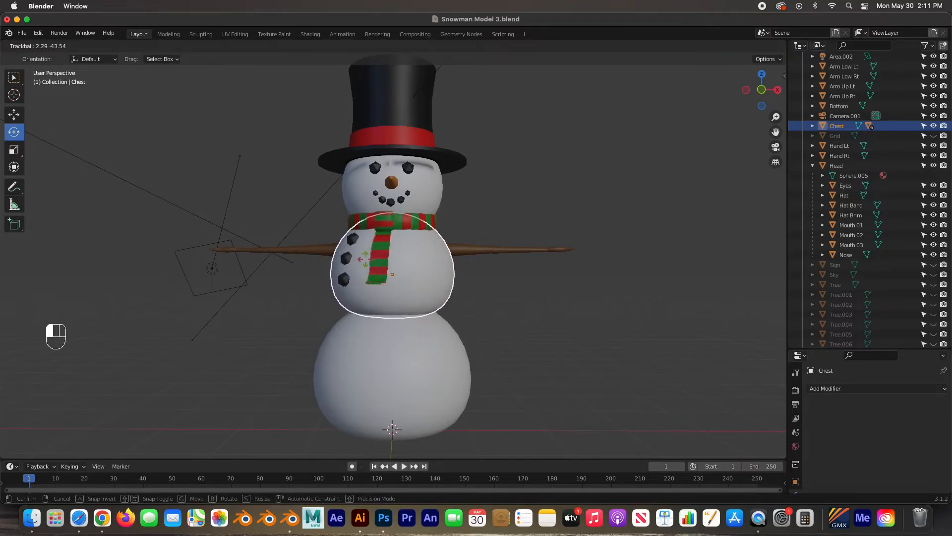
{"action": "left_click", "coordinate": [429, 272]}
{"action": "key", "text": "super+z"}
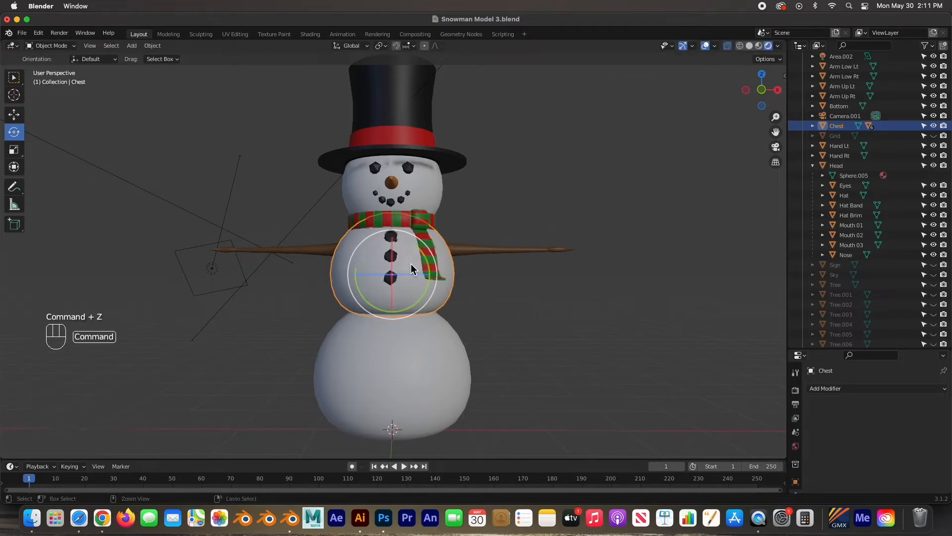
{"action": "left_click", "coordinate": [554, 310]}
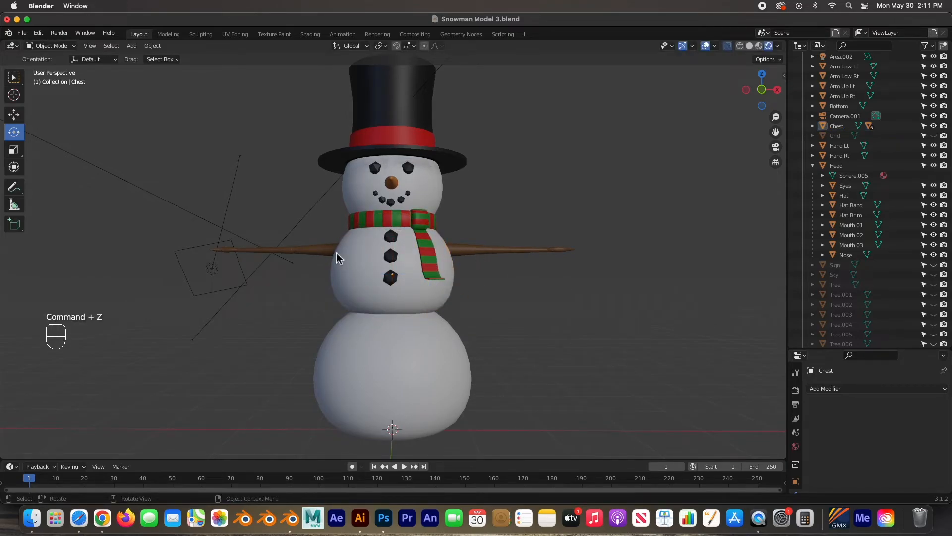
Parent Arm Low Rt to Arm Up Rt using Object (Keep Transform).
{"action": "middle_click_drag", "start_coordinate": [421, 262], "coordinate": [416, 265]}
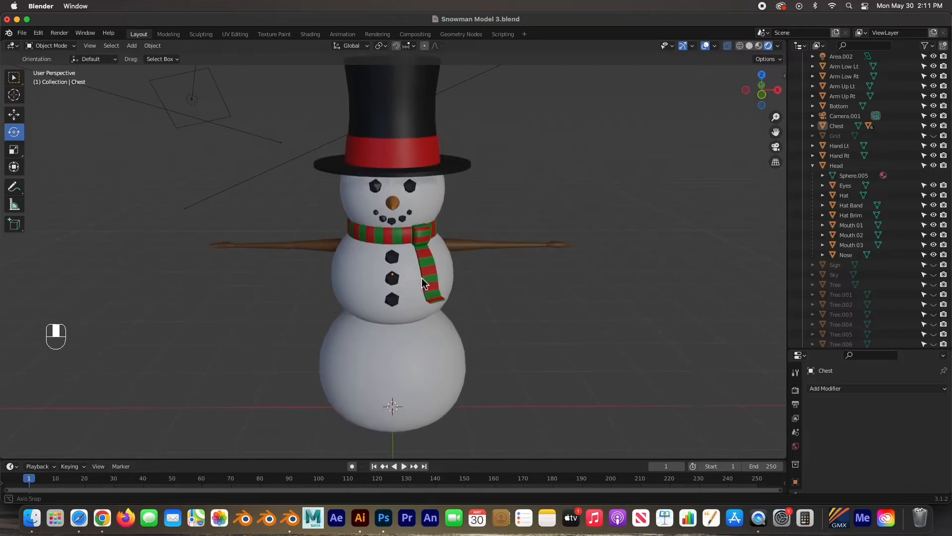
{"action": "scroll", "coordinate": [347, 262], "scroll_direction": "up", "scroll_amount": 3}
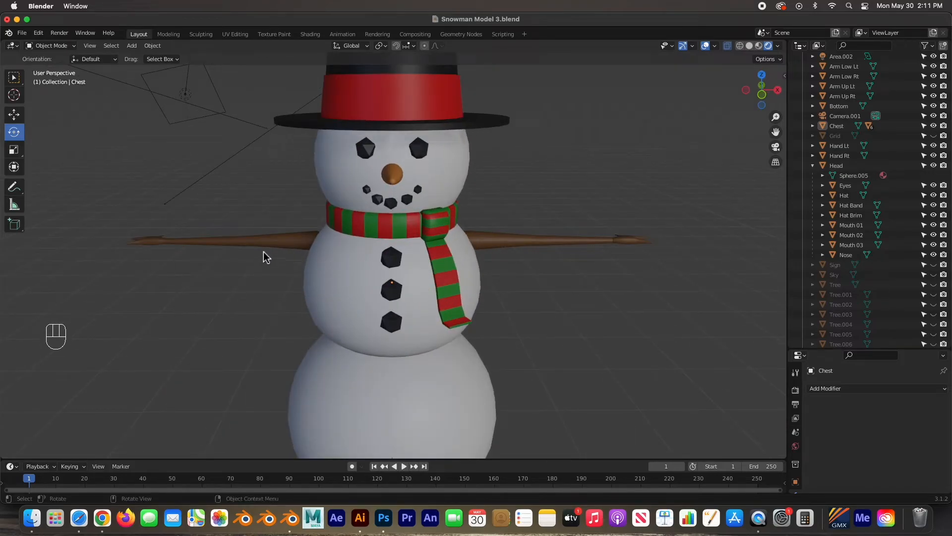
{"action": "left_click", "coordinate": [213, 246]}
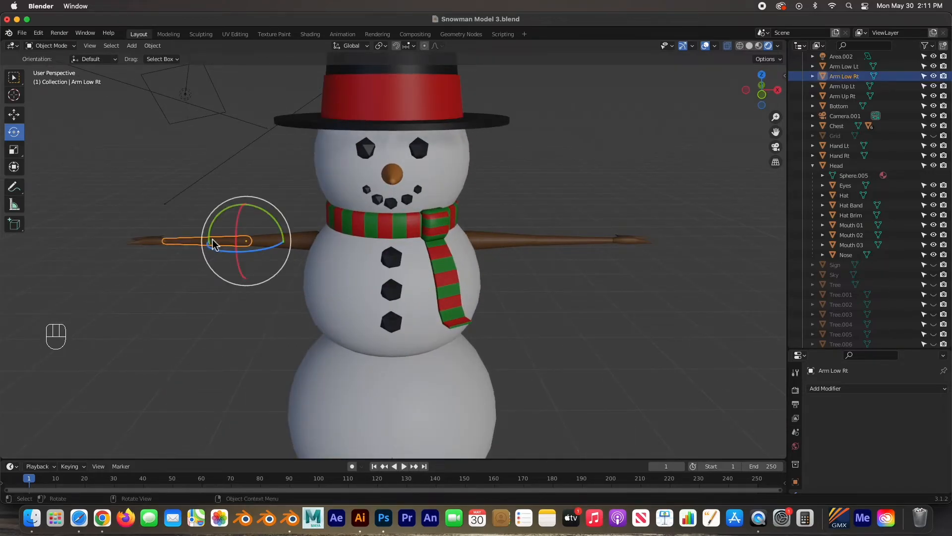
{"action": "left_click", "coordinate": [303, 243], "text": "shift"}
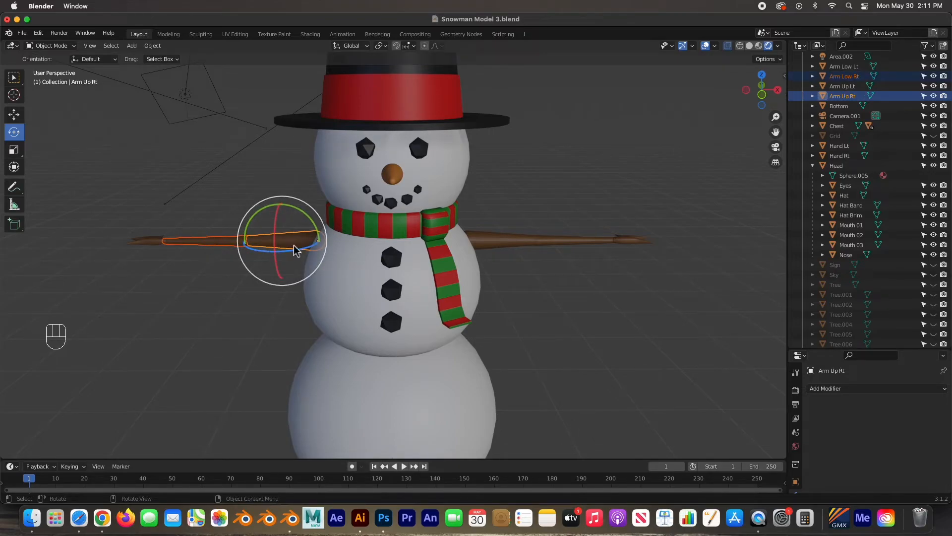
{"action": "key", "text": "super+p"}
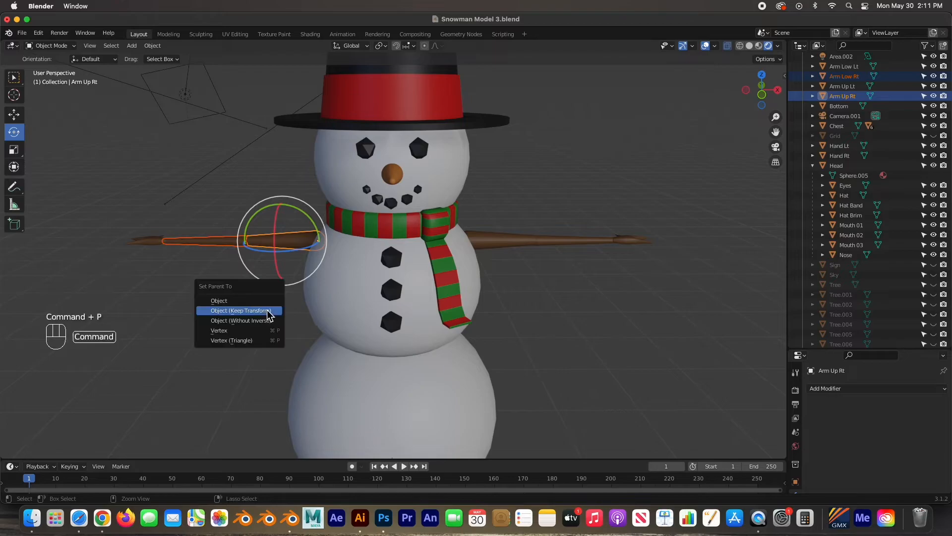
{"action": "left_click", "coordinate": [268, 311]}
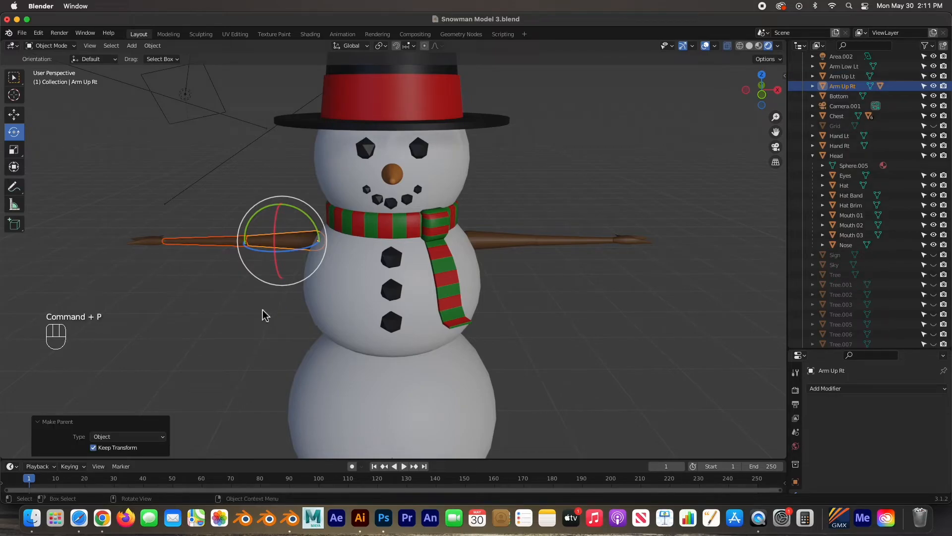
Parent Hand Rt to Arm Low Rt using Object (Keep Transform).
{"action": "left_click", "coordinate": [151, 247]}
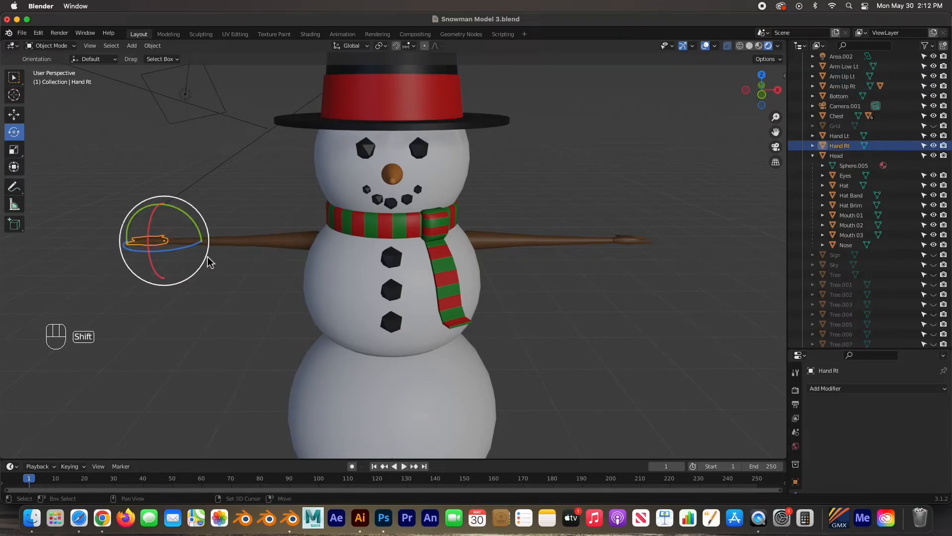
{"action": "left_click", "coordinate": [227, 248], "text": "shift"}
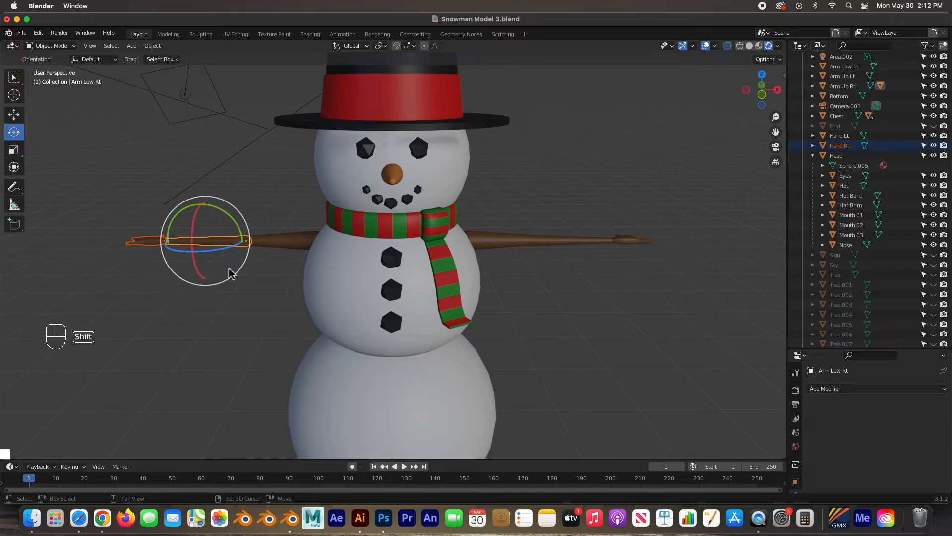
{"action": "key", "text": "super+p"}
{"action": "left_click", "coordinate": [232, 294]}
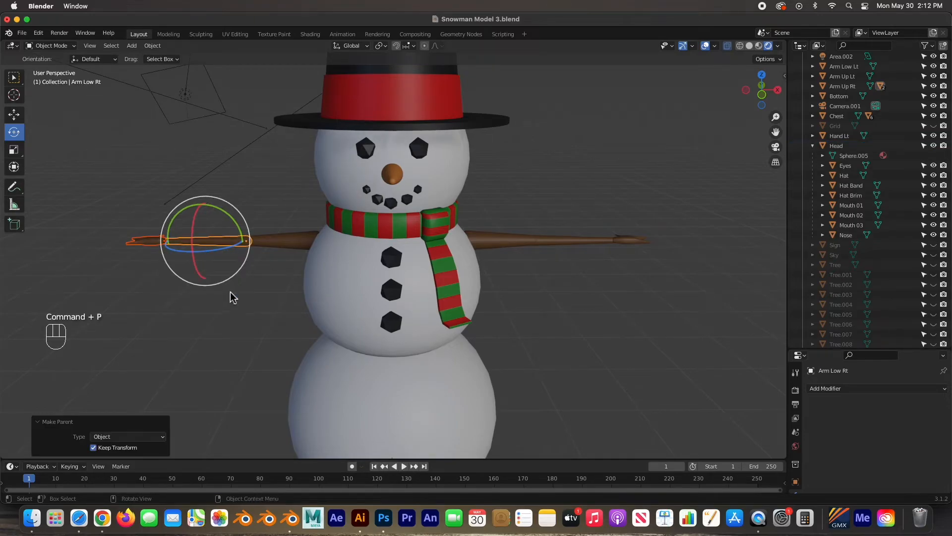
Parent Arm Low Lt to Arm Up Lt using Object (Keep Transform).
{"action": "left_click", "coordinate": [551, 242]}
{"action": "left_click", "coordinate": [503, 243], "text": "shift"}
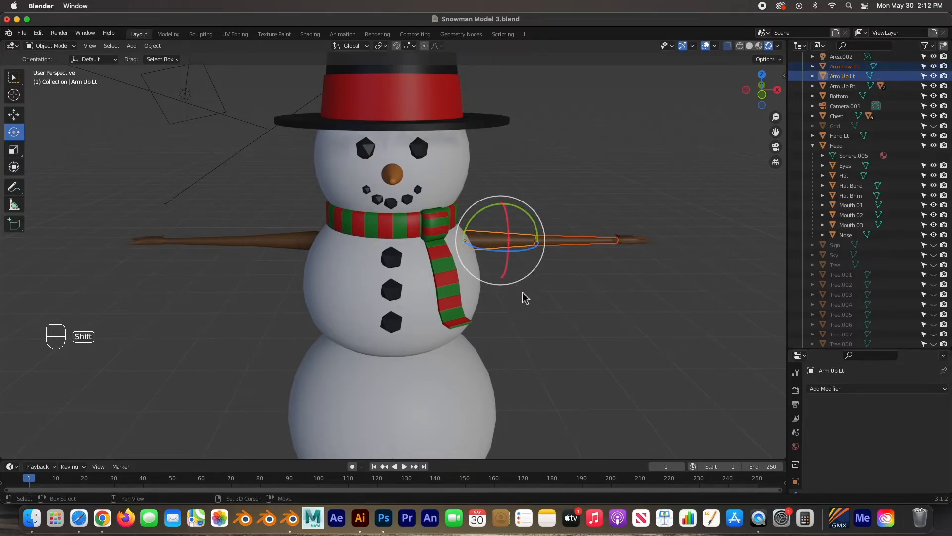
{"action": "key", "text": "super+p"}
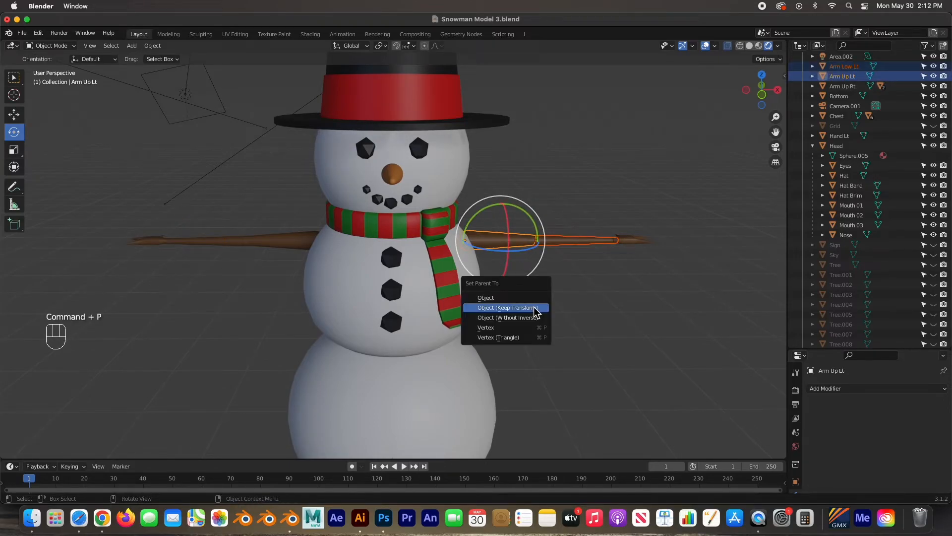
{"action": "left_click", "coordinate": [535, 308]}
Parent Hand Lt to Arm Low Lt using Object (Keep Transform), and clear the selection.
{"action": "left_click", "coordinate": [633, 243]}
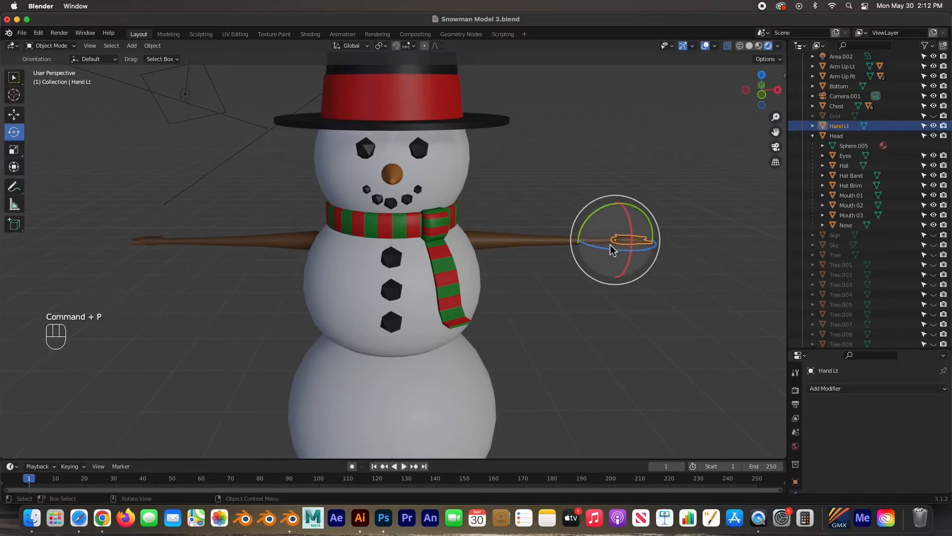
{"action": "left_click", "coordinate": [569, 246], "text": "shift"}
{"action": "key", "text": "super+p"}
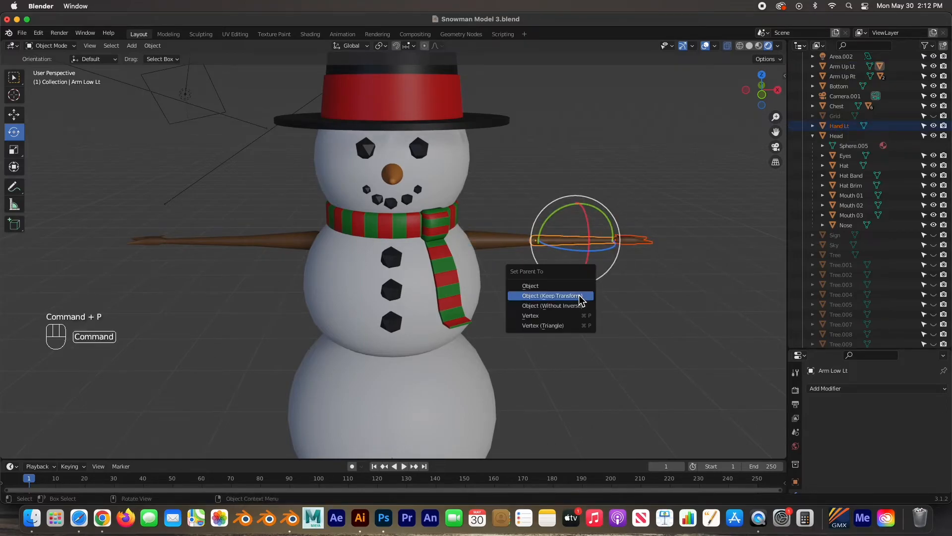
{"action": "left_click", "coordinate": [579, 297]}
{"action": "left_click", "coordinate": [503, 282]}
Test-rotate the chest freely to check whether the arms follow it, and undo the rotation.
{"action": "middle_click_drag", "start_coordinate": [504, 283], "coordinate": [472, 281]}
{"action": "left_click", "coordinate": [399, 287]}
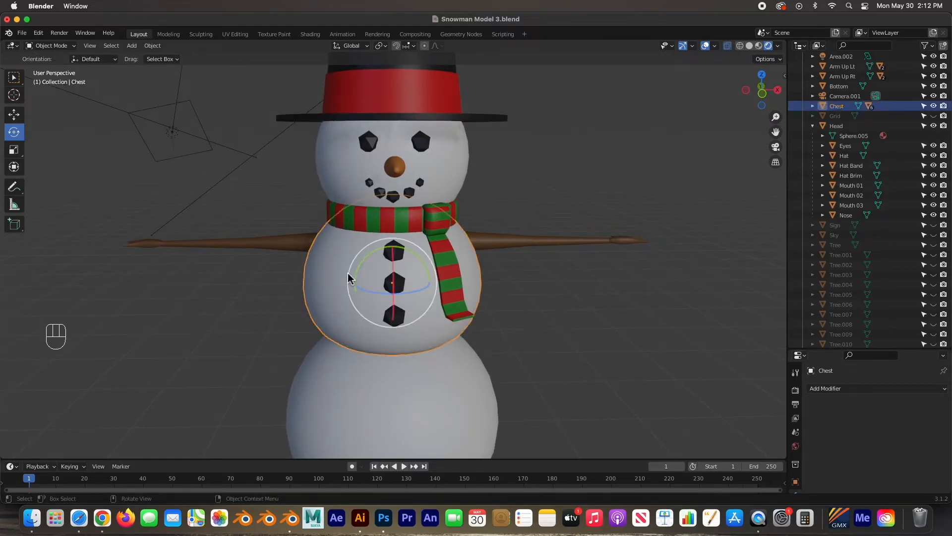
{"action": "mouse_move", "coordinate": [402, 282]}
{"action": "left_mouse_down"}
{"action": "mouse_move", "coordinate": [351, 287]}
{"action": "mouse_move", "coordinate": [390, 311]}
{"action": "mouse_move", "coordinate": [372, 308]}
{"action": "mouse_move", "coordinate": [404, 298]}
{"action": "left_mouse_up"}
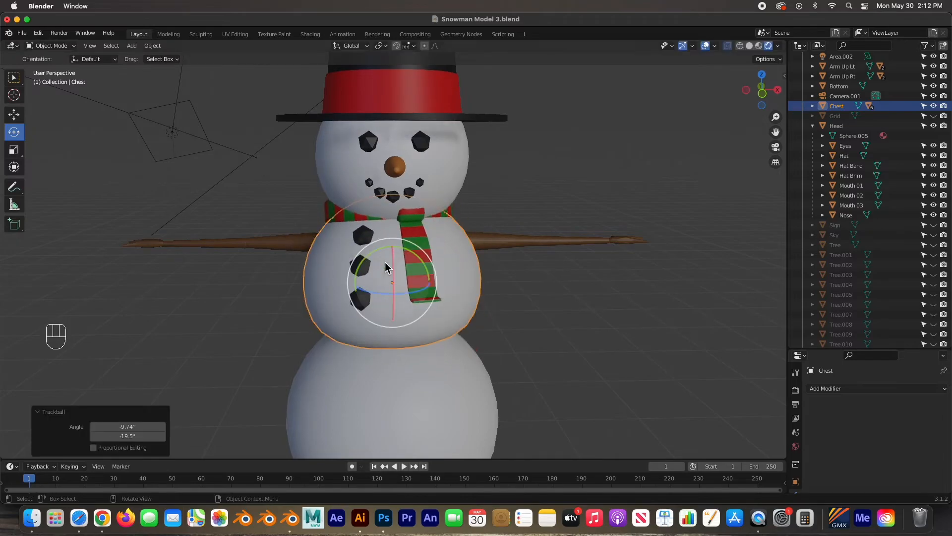
{"action": "key", "text": "super+z"}
{"action": "key", "text": "super+z"}
Parent Arm Up Rt and Arm Up Lt to Chest using Object (Keep Transform), and clear the selection.
{"action": "left_click", "coordinate": [304, 243]}
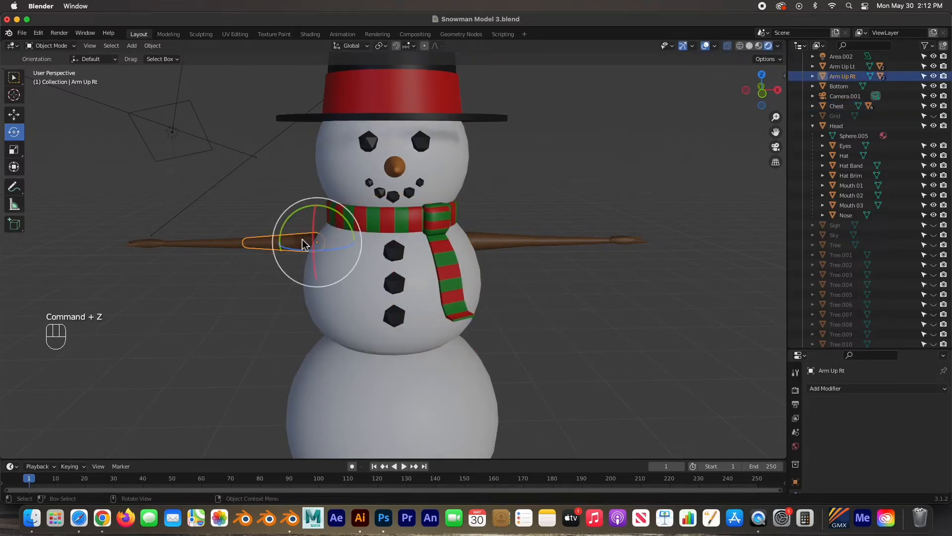
{"action": "left_click", "coordinate": [489, 241], "text": "shift"}
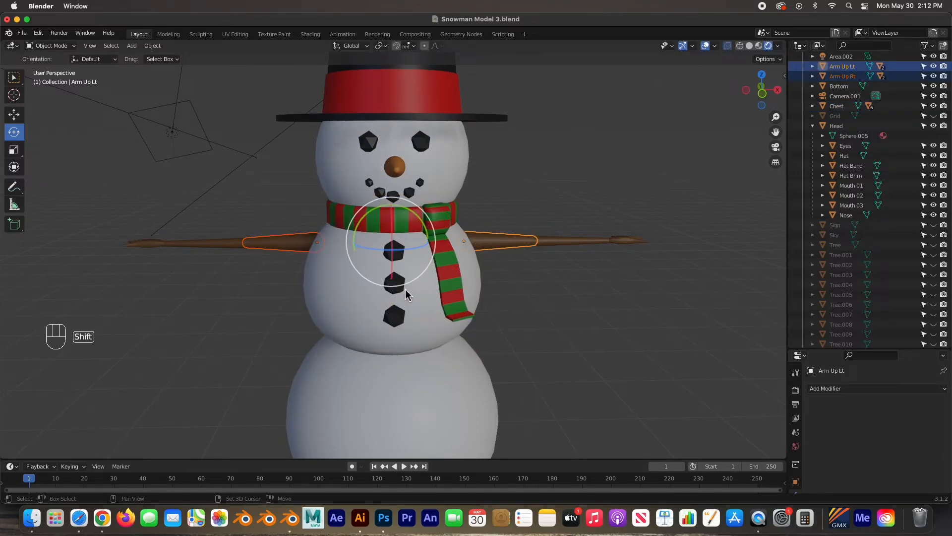
{"action": "left_click", "coordinate": [316, 304], "text": "shift"}
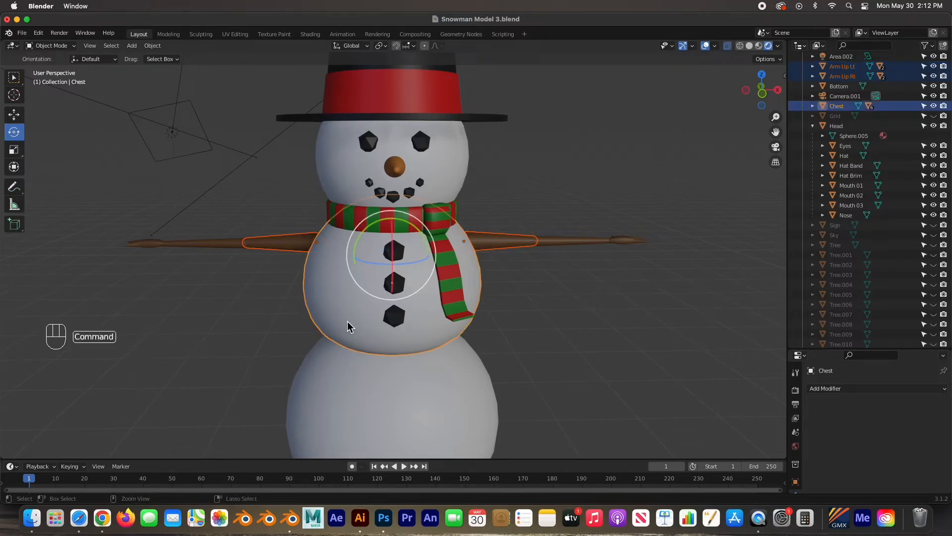
{"action": "key", "text": "super+p"}
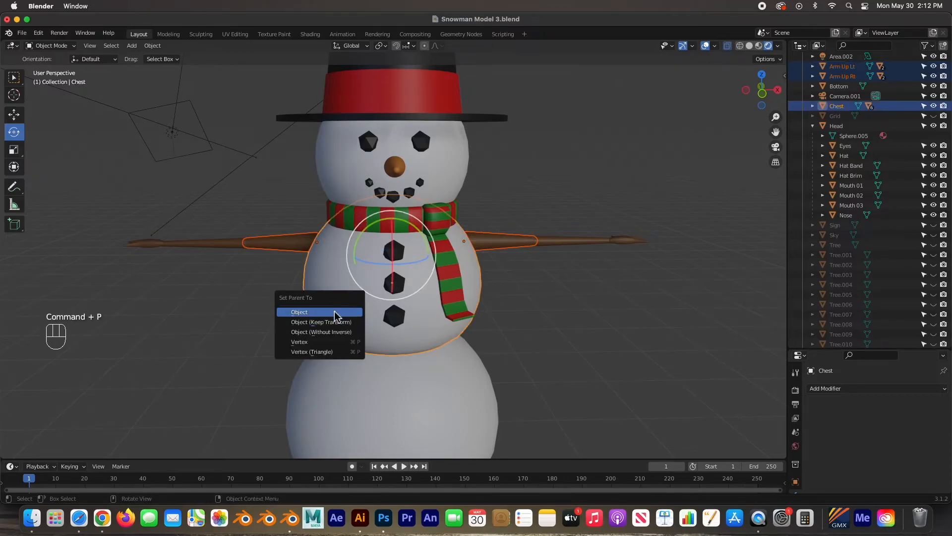
{"action": "left_click", "coordinate": [333, 323]}
{"action": "left_click", "coordinate": [559, 346]}
Test-rotate the chest again to check that both newly parented arms move with it, and undo the rotation.
{"action": "left_click", "coordinate": [359, 304]}
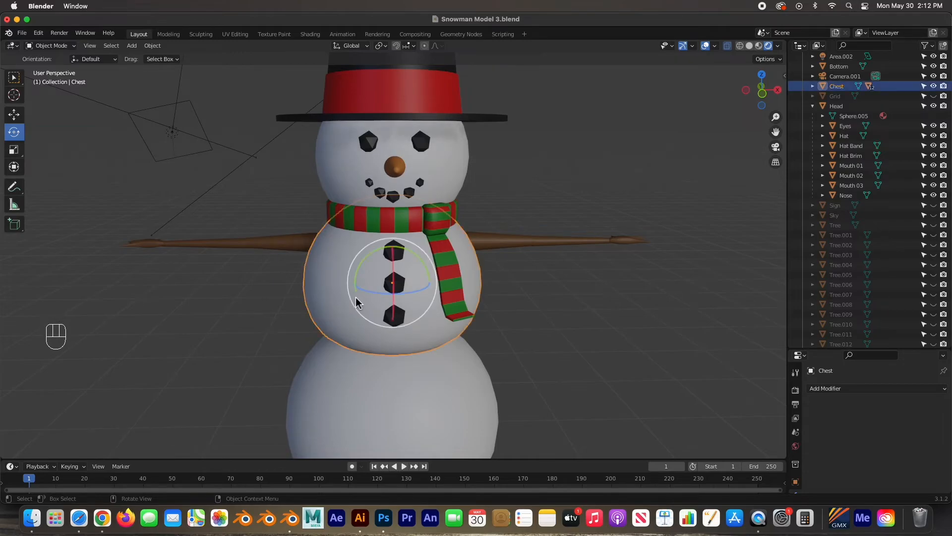
{"action": "key", "text": "r"}
{"action": "key", "text": "r"}
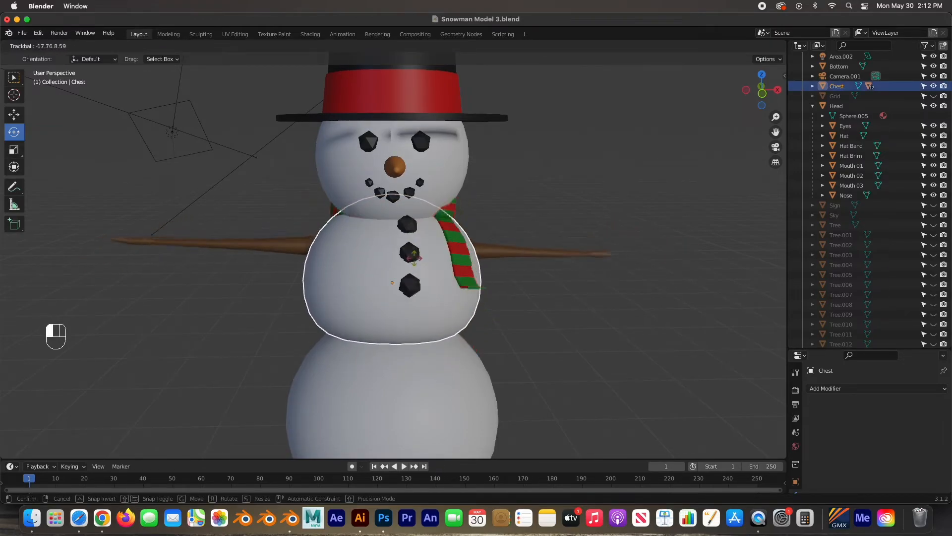
{"action": "left_click_drag", "start_coordinate": [372, 291], "coordinate": [397, 264]}
{"action": "key", "text": "super+z"}
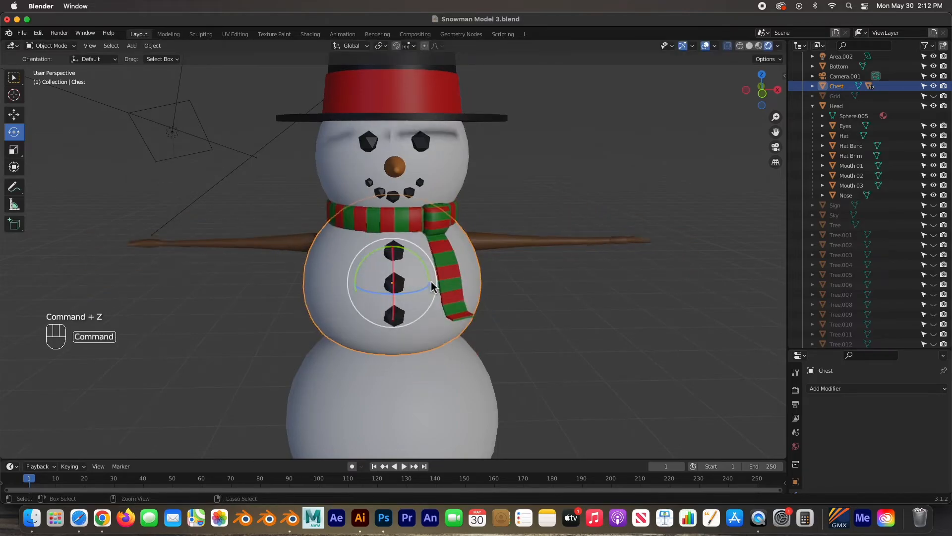
Parent Head to Chest using Object (Keep Transform), and clear the selection.
{"action": "left_click", "coordinate": [458, 177]}
{"action": "left_click", "coordinate": [474, 277], "text": "shift"}
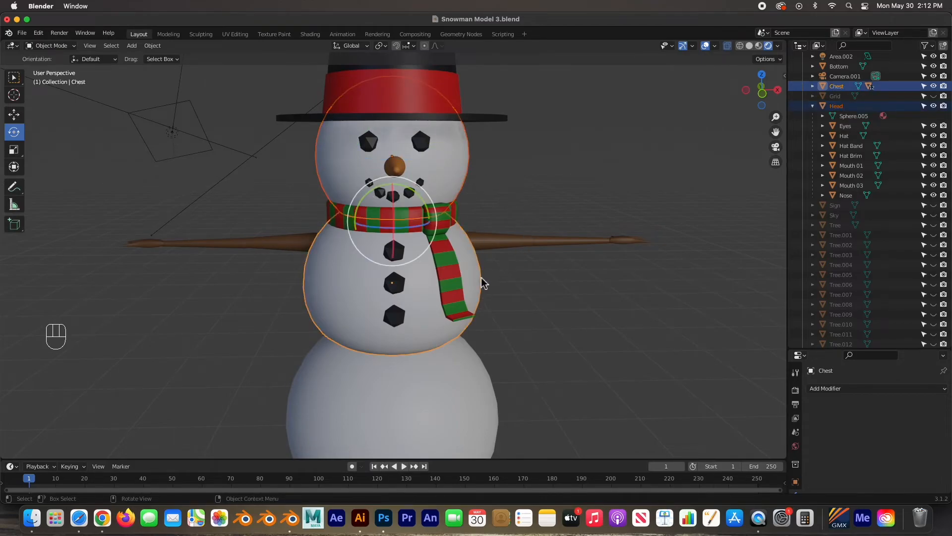
{"action": "key", "text": "super+p"}
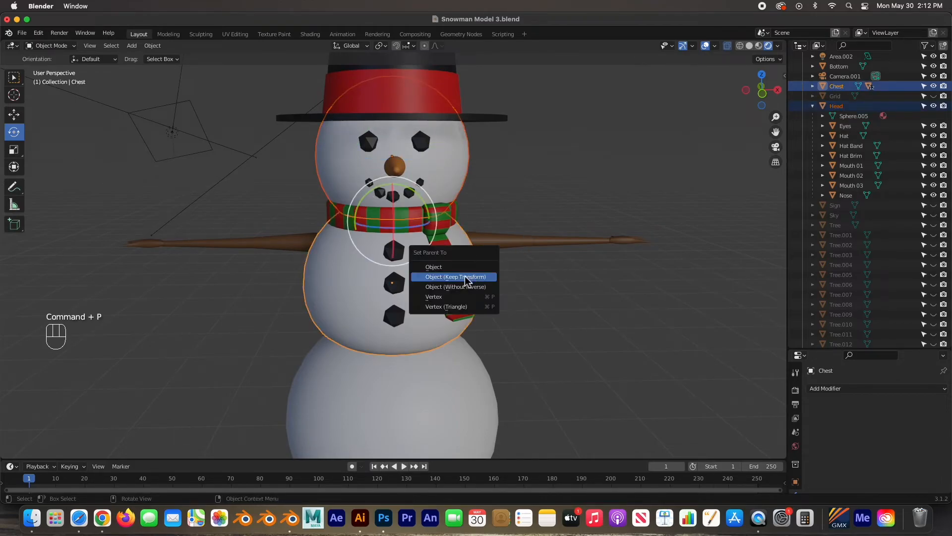
{"action": "left_click", "coordinate": [466, 278]}
{"action": "left_click", "coordinate": [525, 291]}
Test-rotate the chest and the head freely to check that the head follows the chest, and undo the rotations.
{"action": "left_click", "coordinate": [471, 277]}
{"action": "left_click_drag", "start_coordinate": [408, 287], "coordinate": [406, 225]}
{"action": "key", "text": "super+z"}
{"action": "left_click", "coordinate": [390, 184]}
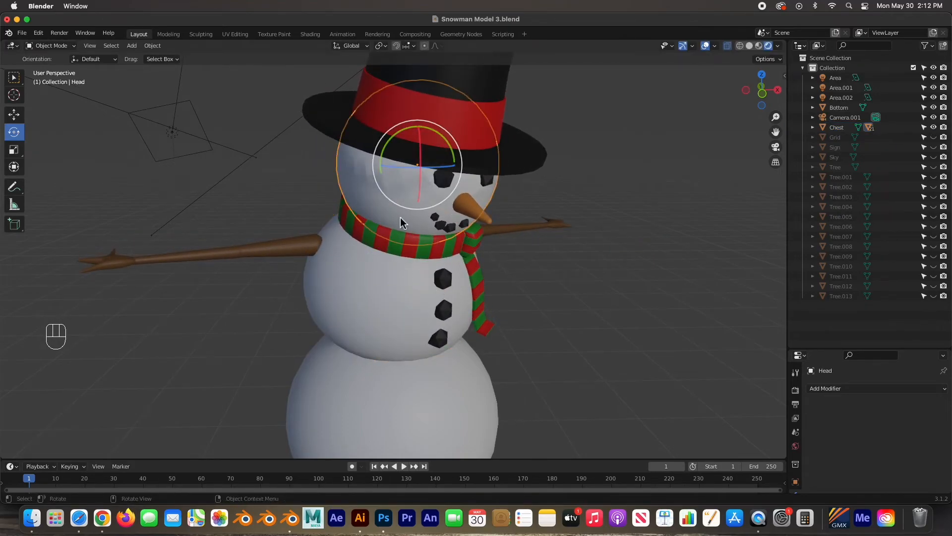
{"action": "mouse_move", "coordinate": [403, 160]}
{"action": "left_mouse_down"}
{"action": "mouse_move", "coordinate": [424, 173]}
{"action": "mouse_move", "coordinate": [403, 155]}
{"action": "left_mouse_up"}
{"action": "key", "text": "super+z"}
{"action": "key", "text": "super+z"}
{"action": "key", "text": "super+z"}
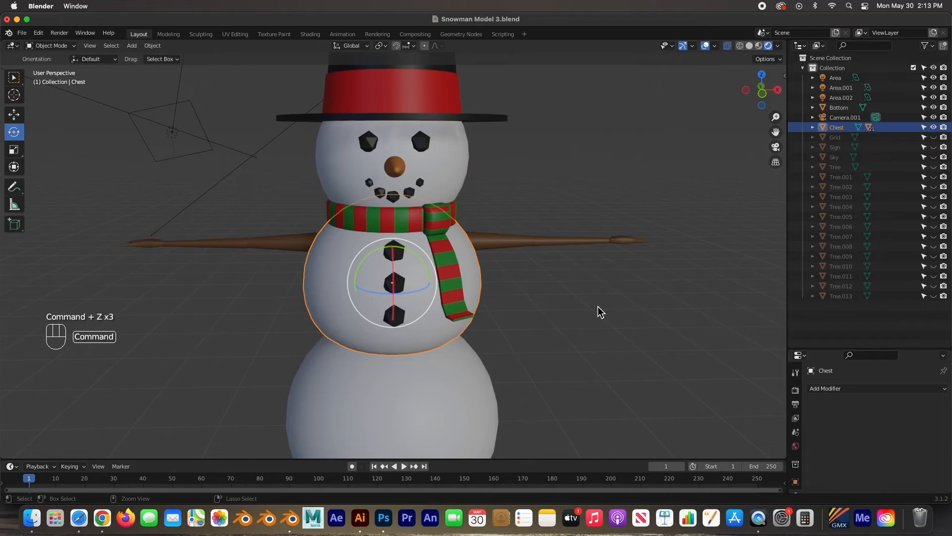
Test-pose the snowman by rotating Arm Up Rt, Arm Low Rt, Hand Rt and the chest.
{"action": "left_click", "coordinate": [281, 241]}
{"action": "left_click_drag", "start_coordinate": [283, 240], "coordinate": [278, 259]}
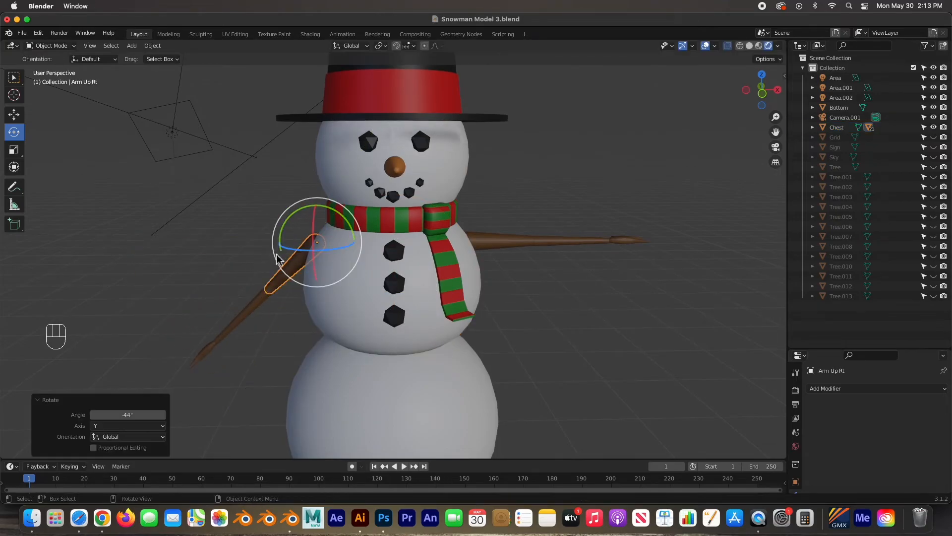
{"action": "left_click", "coordinate": [246, 313]}
{"action": "left_click_drag", "start_coordinate": [241, 272], "coordinate": [225, 293]}
{"action": "left_click", "coordinate": [185, 270]}
{"action": "left_click", "coordinate": [212, 263]}
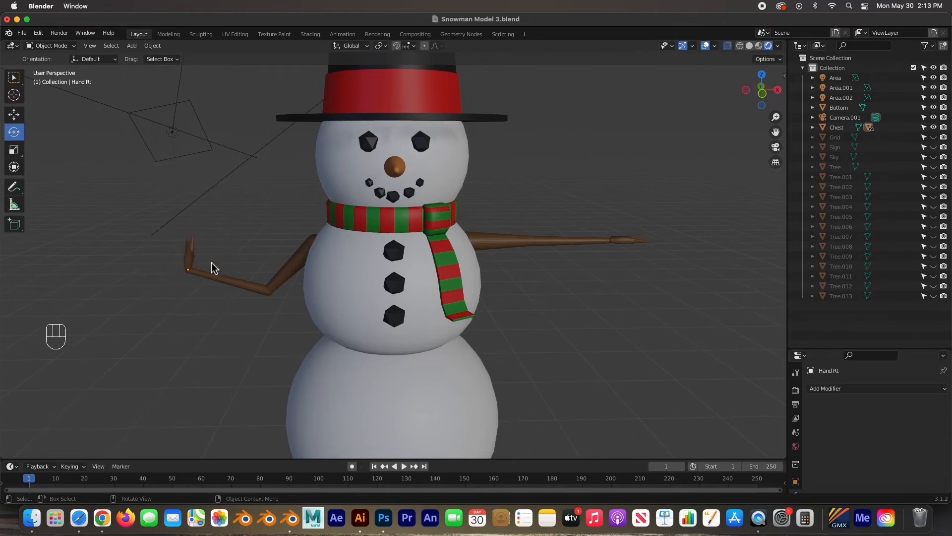
{"action": "left_click", "coordinate": [342, 298]}
{"action": "left_click_drag", "start_coordinate": [375, 281], "coordinate": [406, 285]}
Undo all the test rotations of the right arm, hand and chest, and clear the selection.
{"action": "key", "text": "super+z"}
{"action": "key", "text": "super+z"}
{"action": "key", "text": "super+z"}
{"action": "key", "text": "super+z"}
{"action": "key", "text": "super+z"}
{"action": "key", "text": "super+z"}
{"action": "key", "text": "super+z"}
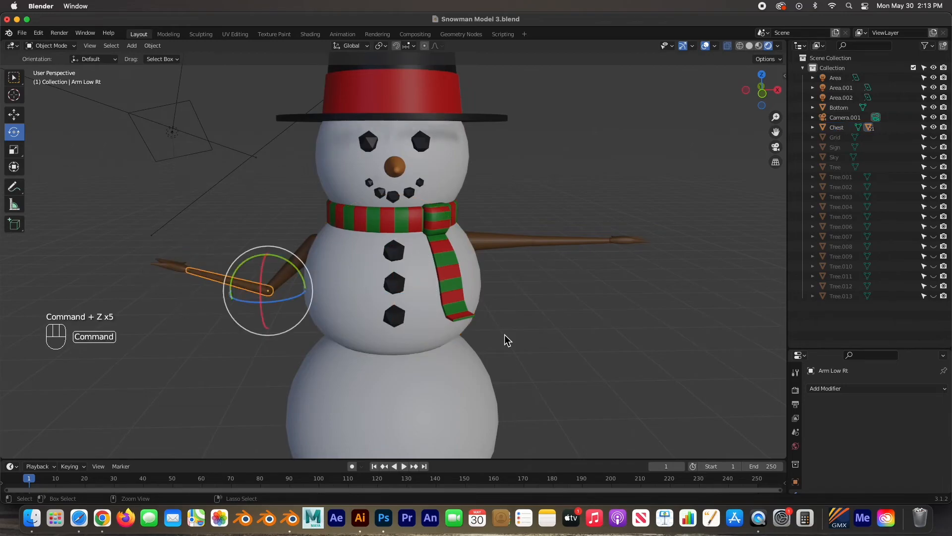
{"action": "key", "text": "super+z"}
{"action": "left_click", "coordinate": [531, 333]}
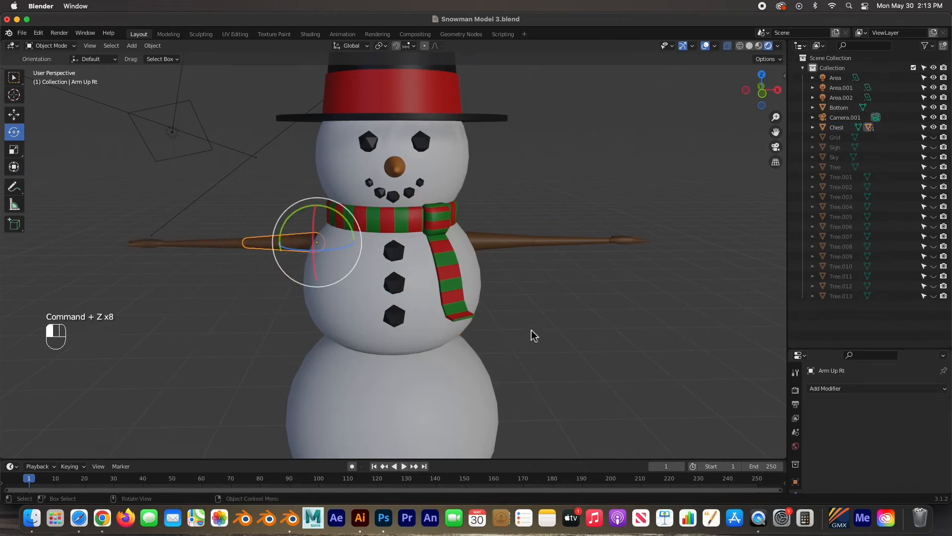
Parent Chest to Bottom using Object (Keep Transform), and clear the selection.
{"action": "left_click", "coordinate": [335, 316]}
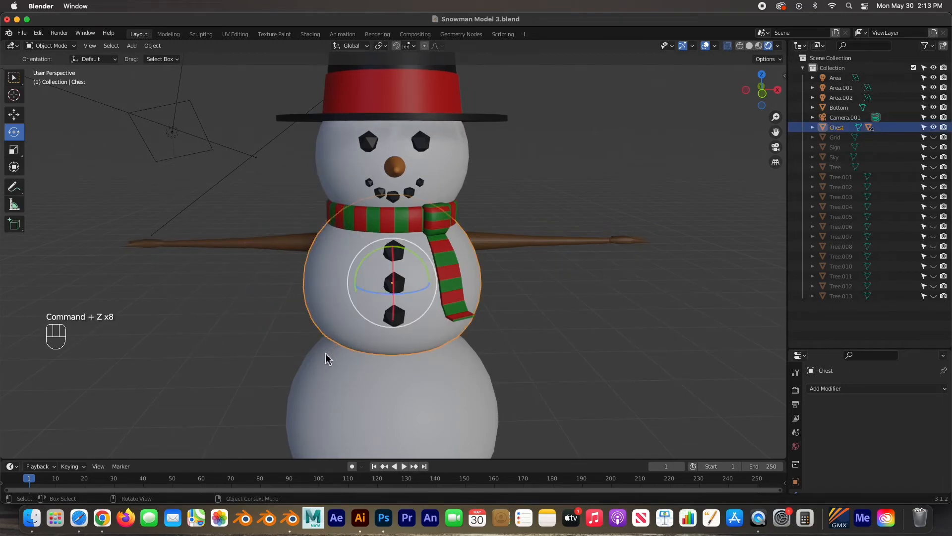
{"action": "left_click", "coordinate": [319, 375], "text": "shift"}
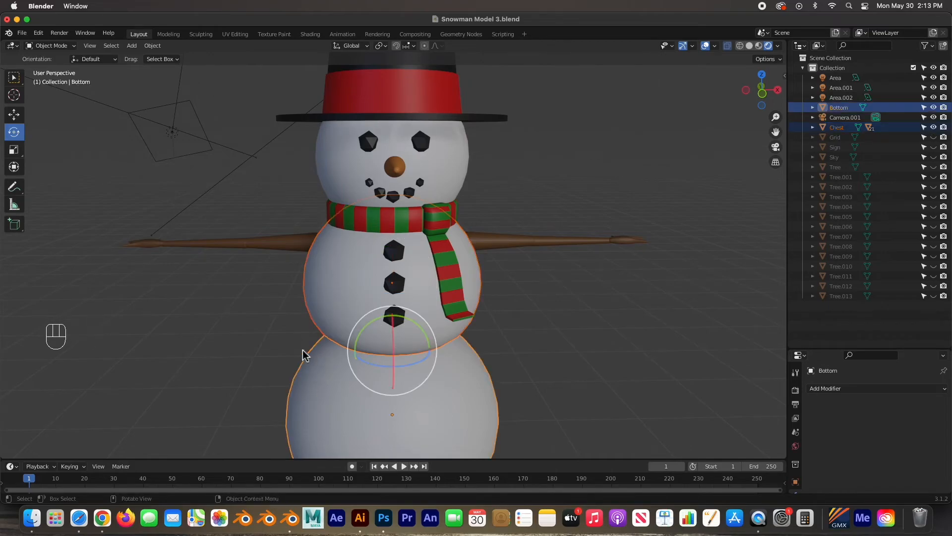
{"action": "key", "text": "super+p"}
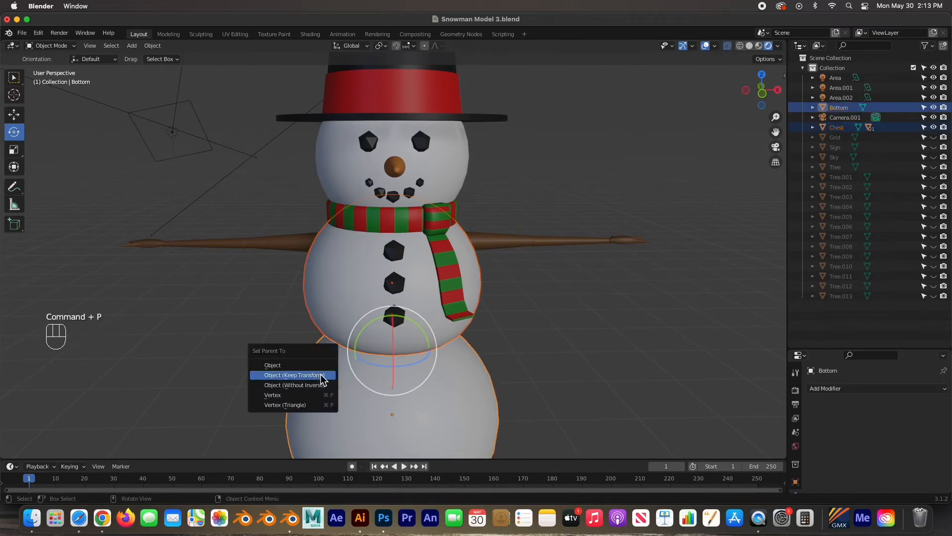
{"action": "left_click", "coordinate": [320, 376]}
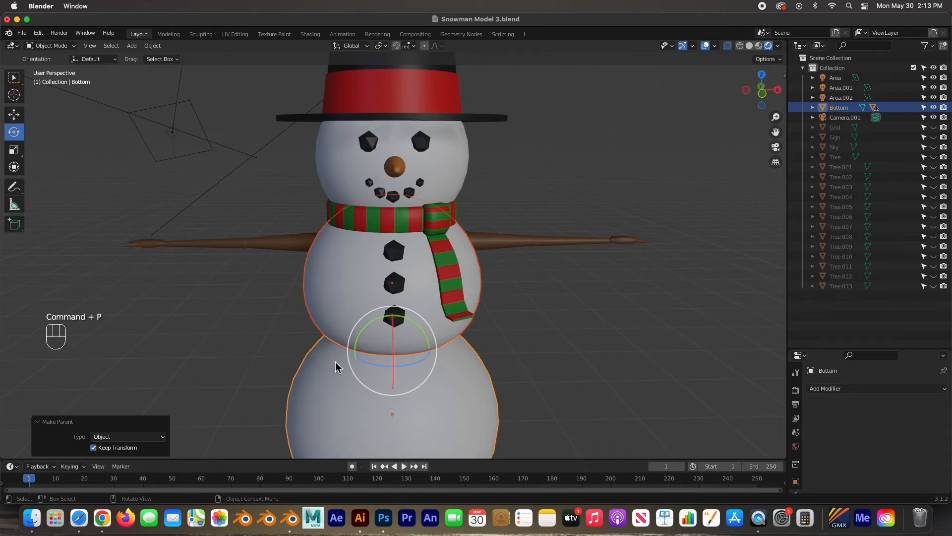
{"action": "left_click", "coordinate": [534, 352]}
Test-move Bottom freely twice to check that the whole snowman follows it, undoing each move.
{"action": "scroll", "coordinate": [511, 359], "scroll_direction": "down", "scroll_amount": 2}
{"action": "left_click", "coordinate": [438, 347]}
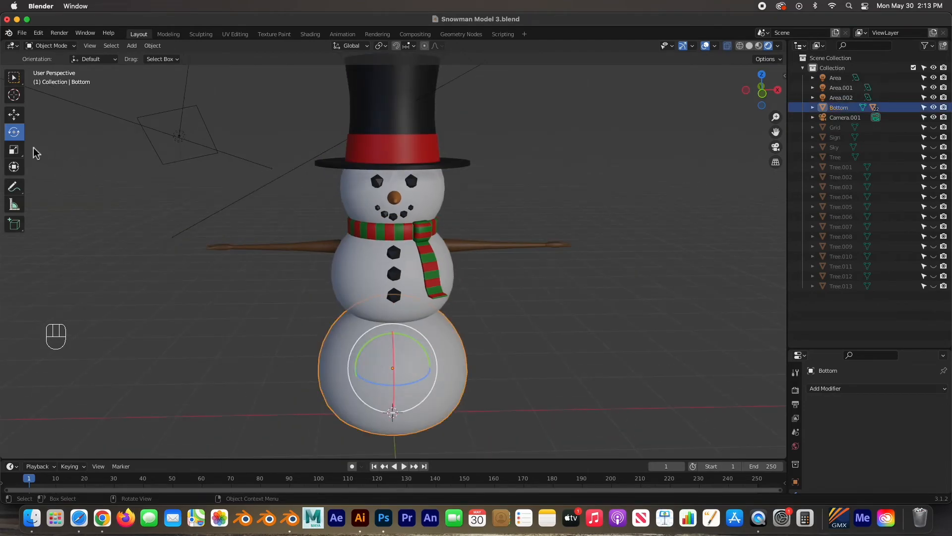
{"action": "left_click", "coordinate": [15, 116]}
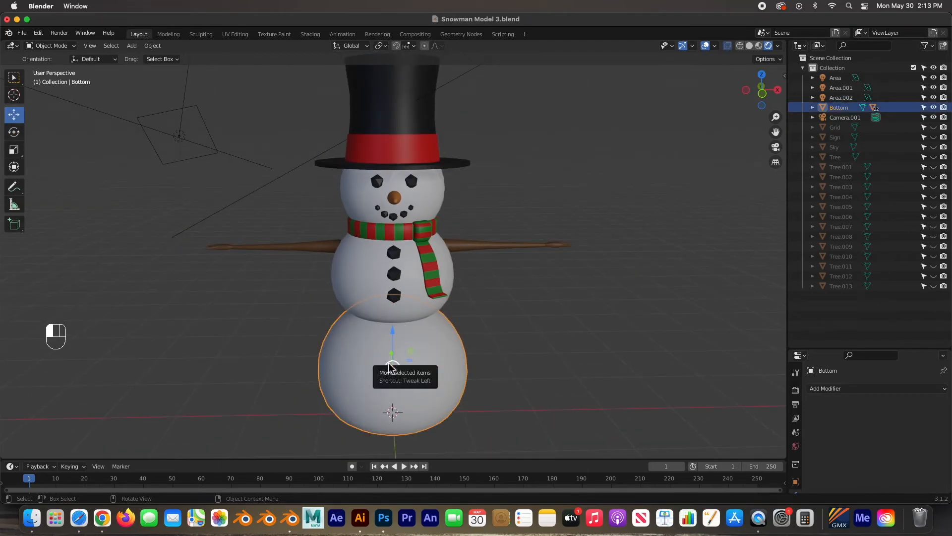
{"action": "left_click_drag", "start_coordinate": [393, 366], "coordinate": [452, 326]}
{"action": "key", "text": "super+z"}
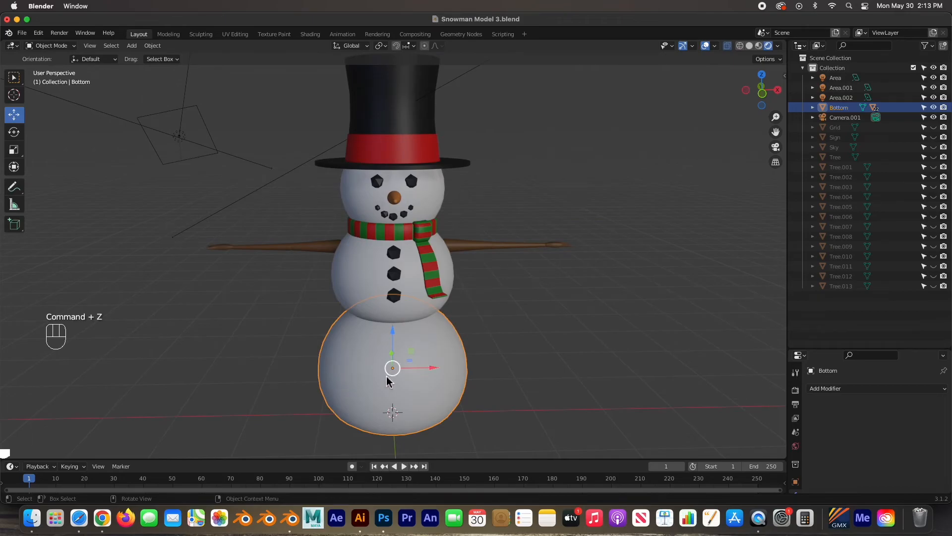
{"action": "left_click_drag", "start_coordinate": [393, 367], "coordinate": [581, 345]}
{"action": "key", "text": "super+z"}
Test-rotate the chest and Arm Up Lt to try out a pose, and inspect it from another angle.
{"action": "left_click", "coordinate": [414, 275]}
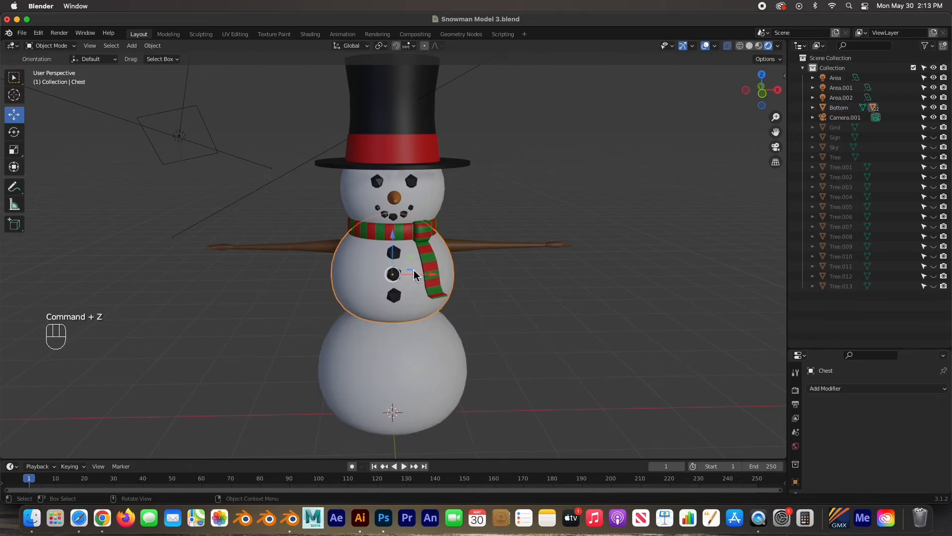
{"action": "left_click", "coordinate": [14, 132]}
{"action": "left_click_drag", "start_coordinate": [410, 271], "coordinate": [379, 202]}
{"action": "left_click", "coordinate": [417, 207]}
{"action": "left_click", "coordinate": [478, 251]}
{"action": "left_click_drag", "start_coordinate": [477, 237], "coordinate": [475, 271]}
{"action": "left_click", "coordinate": [572, 286]}
{"action": "middle_click_drag", "start_coordinate": [572, 286], "coordinate": [540, 297]}
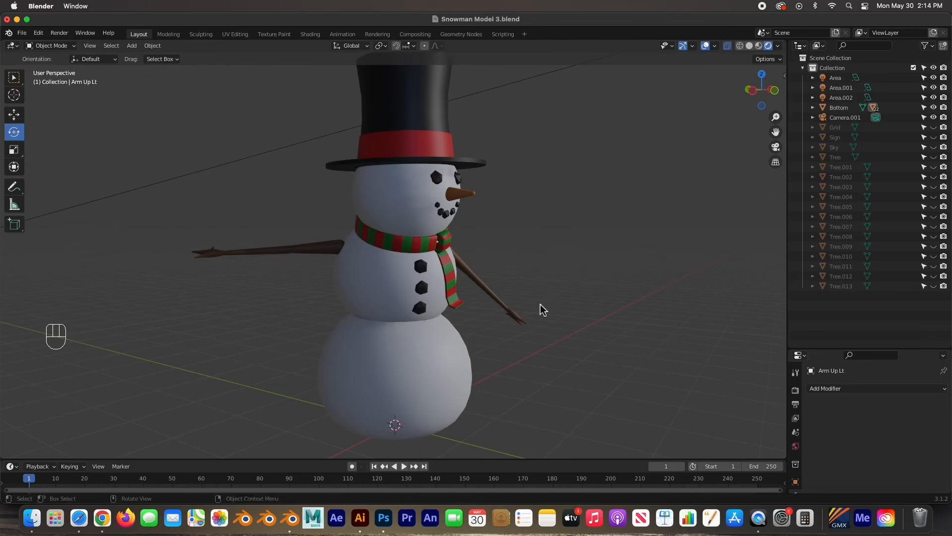
Undo the test rotations of the chest and left arm, and clear the selection.
{"action": "key", "text": "super+z"}
{"action": "key", "text": "super+z"}
{"action": "key", "text": "super+z"}
{"action": "key", "text": "super+z"}
{"action": "key", "text": "super+z"}
{"action": "key", "text": "super+z"}
{"action": "key", "text": "super+z"}
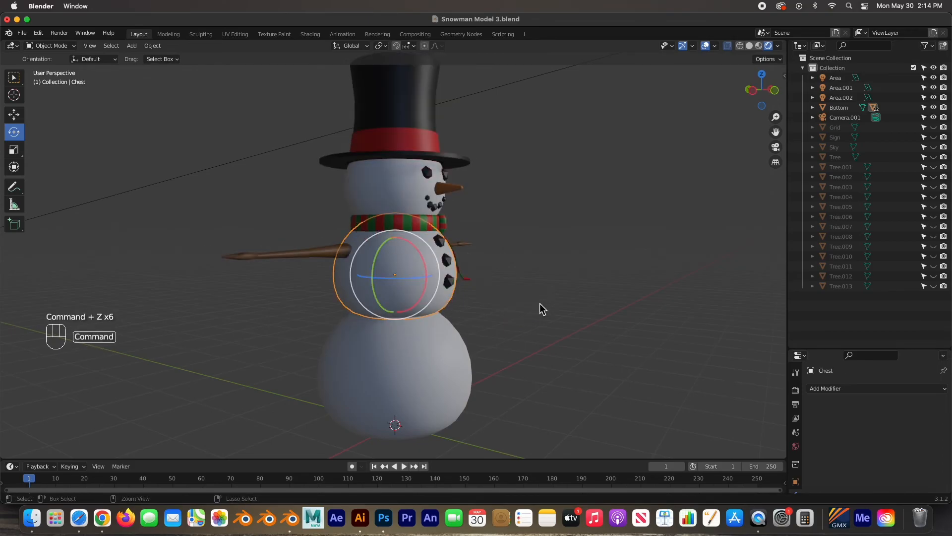
{"action": "middle_click_drag", "start_coordinate": [540, 304], "coordinate": [557, 263]}
{"action": "left_click", "coordinate": [557, 263]}
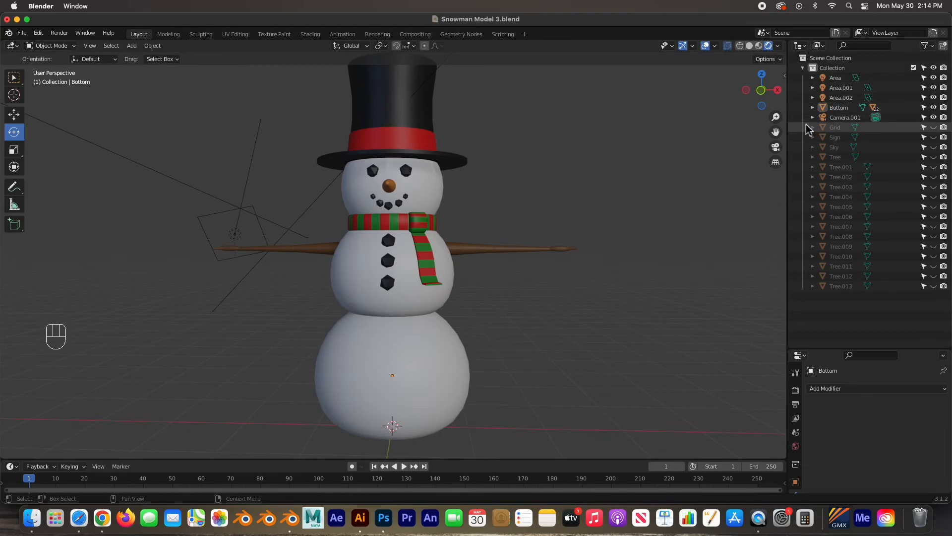
Examine the object hierarchy nested under Bottom, Chest and Head, leaving Head collapsed.
{"action": "left_click", "coordinate": [813, 107]}
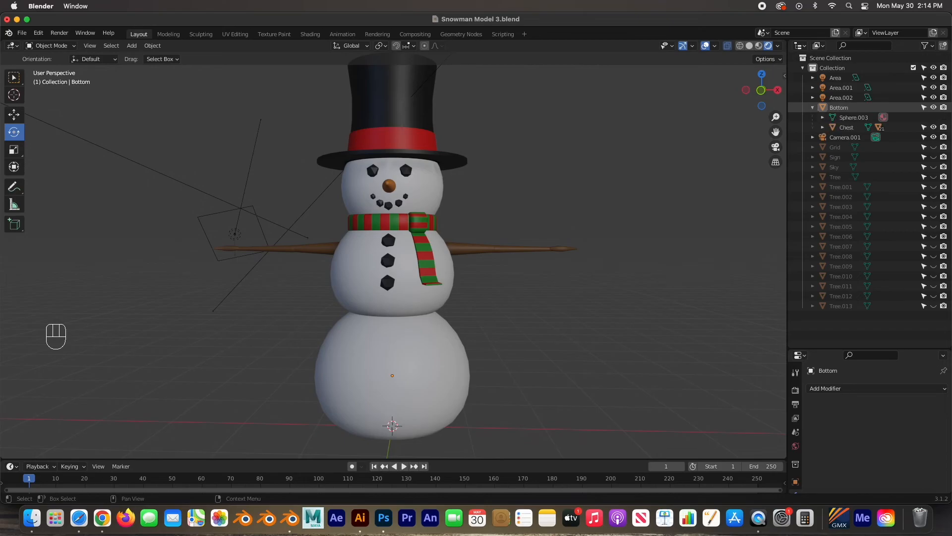
{"action": "left_click", "coordinate": [823, 127]}
{"action": "left_click", "coordinate": [833, 197]}
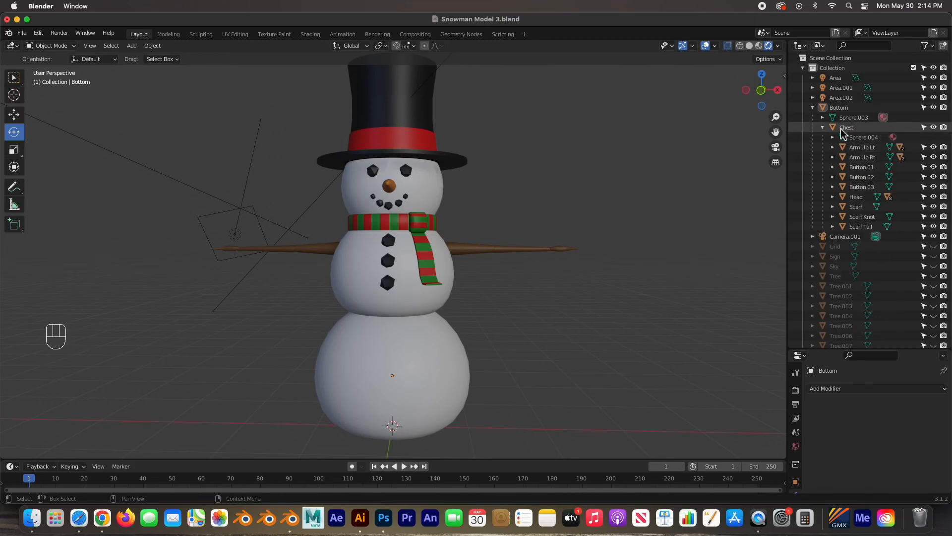
{"action": "left_click", "coordinate": [835, 197]}
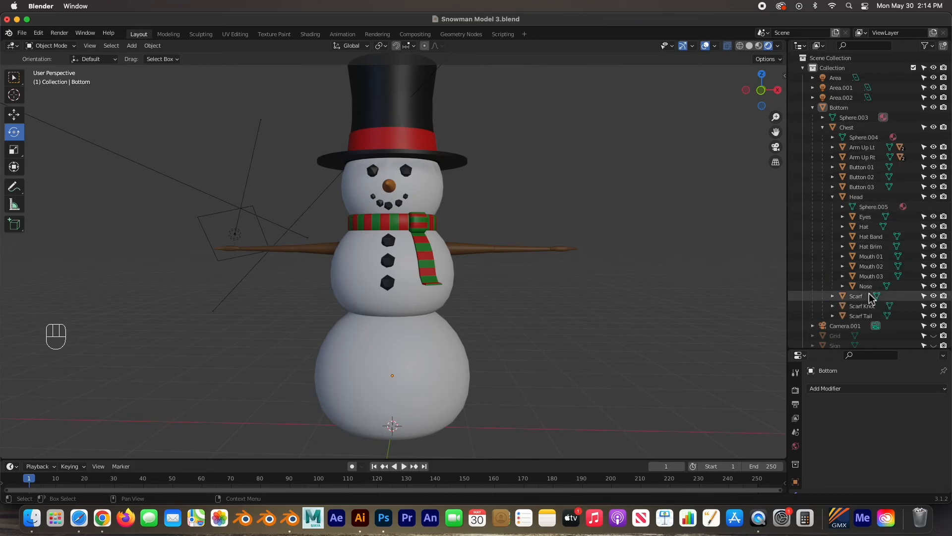
{"action": "left_click", "coordinate": [833, 197]}
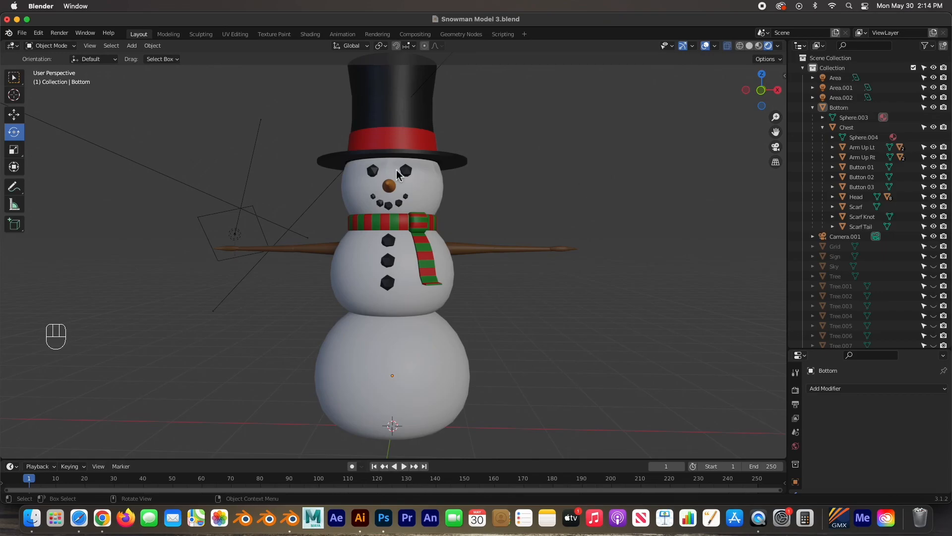
Select the hat, chest, head and bottom sphere in turn to check their places in the hierarchy, and clear the selection.
{"action": "left_click", "coordinate": [423, 182]}
{"action": "left_click", "coordinate": [416, 107]}
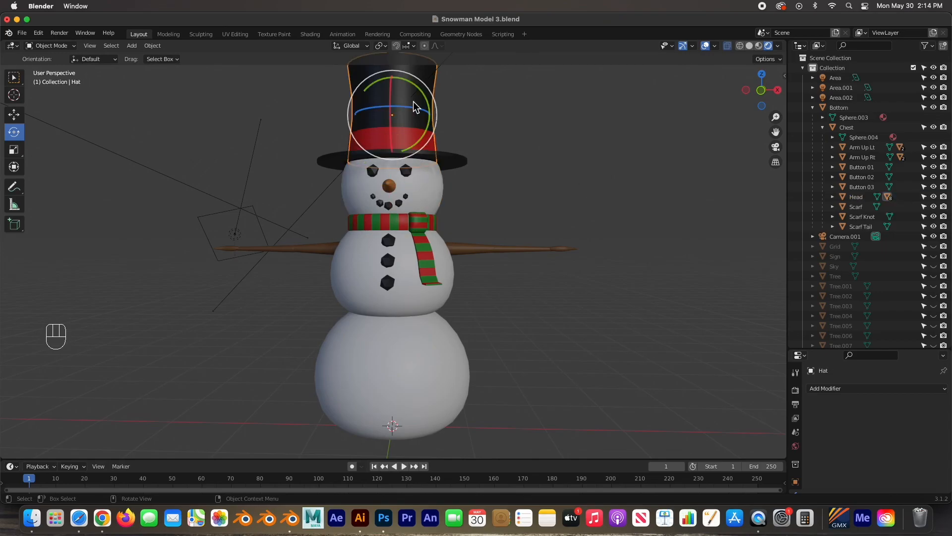
{"action": "left_click", "coordinate": [443, 253]}
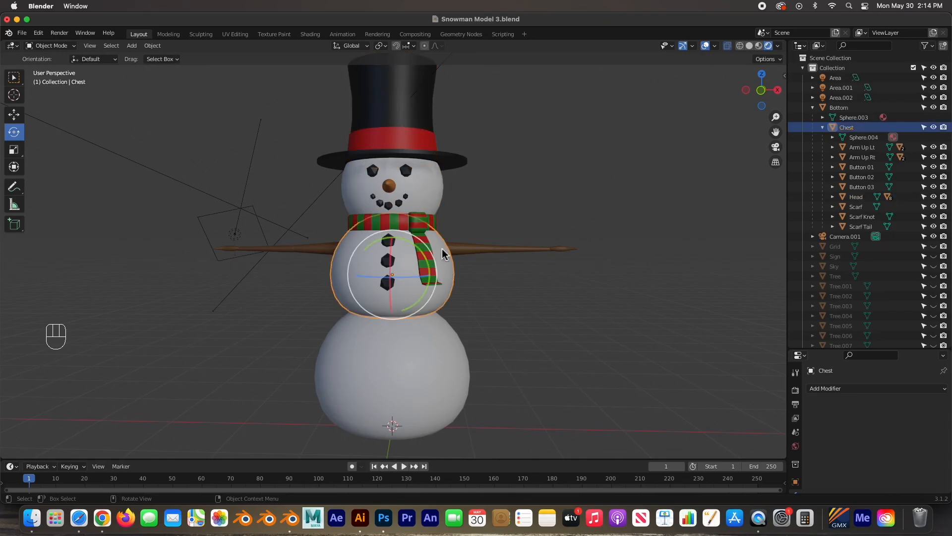
{"action": "left_click", "coordinate": [436, 188]}
{"action": "left_click", "coordinate": [447, 365]}
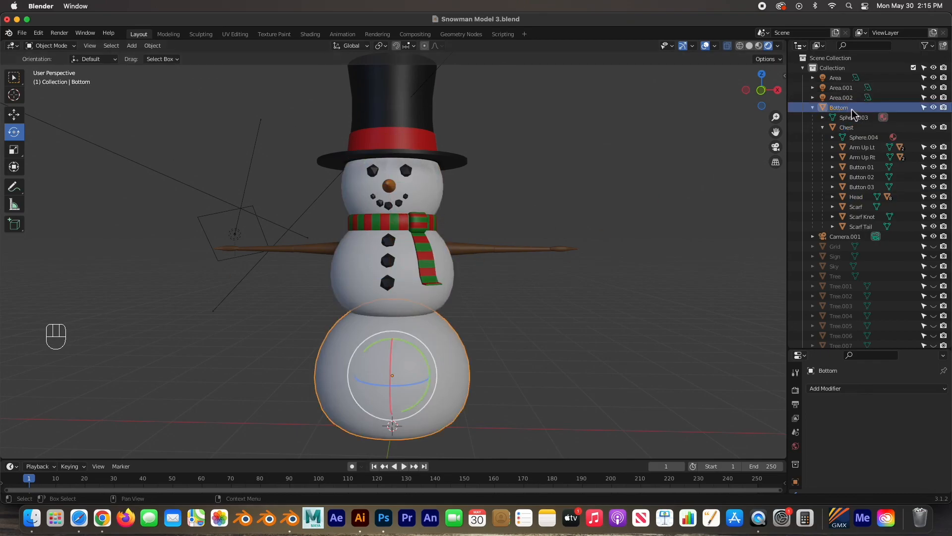
{"action": "left_click", "coordinate": [526, 355]}
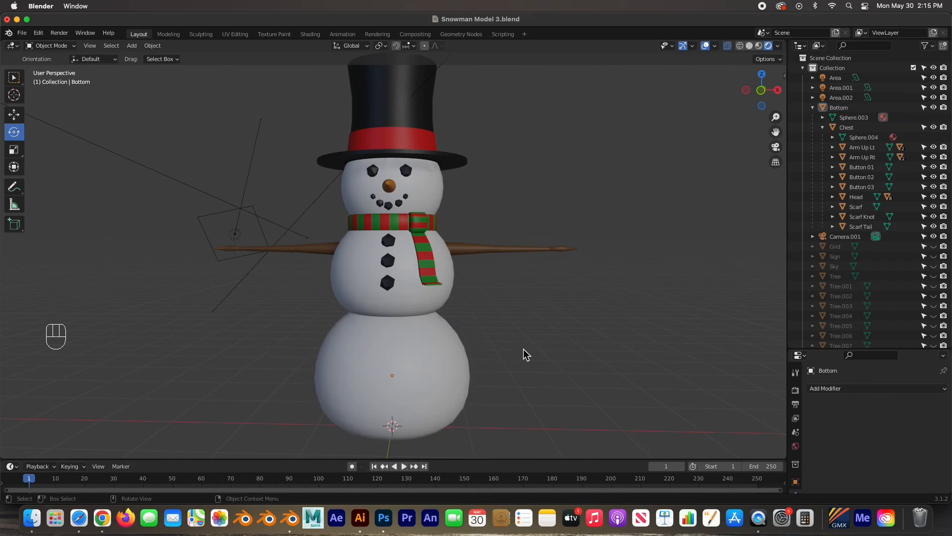